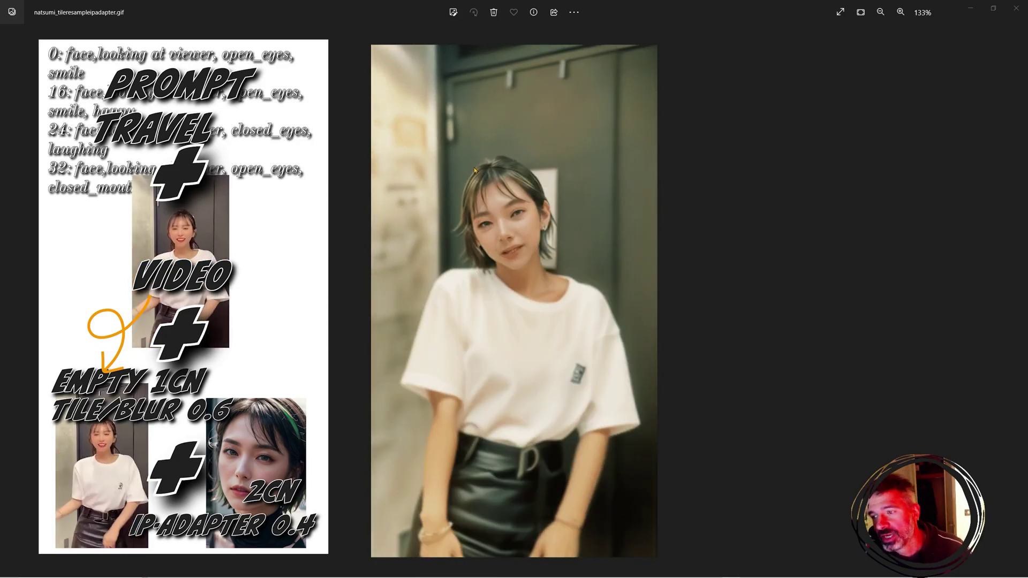
View the prompt_travel.gif example at an enlarged size
scroll(474, 170, "down", 2)
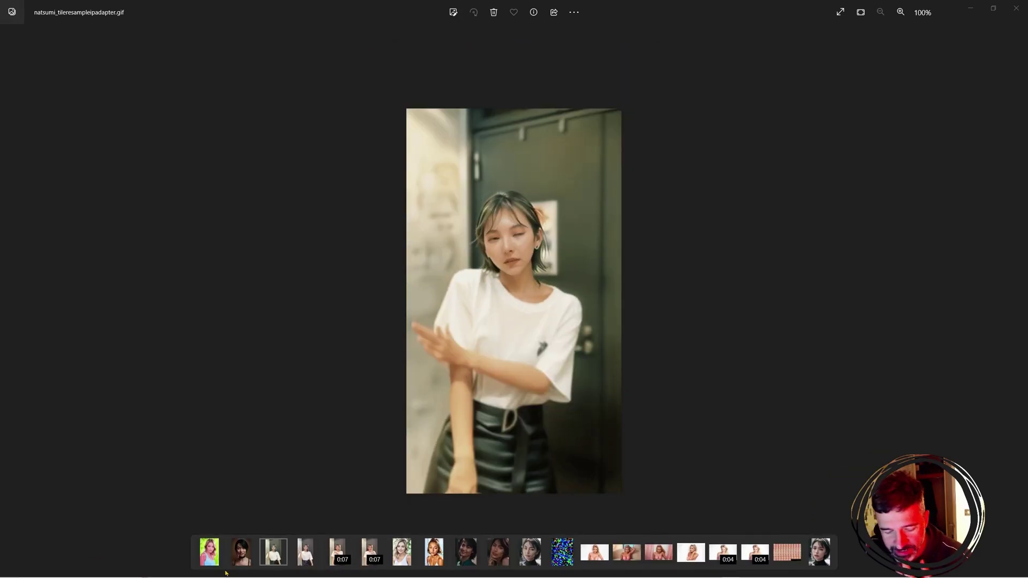
left_click(246, 551)
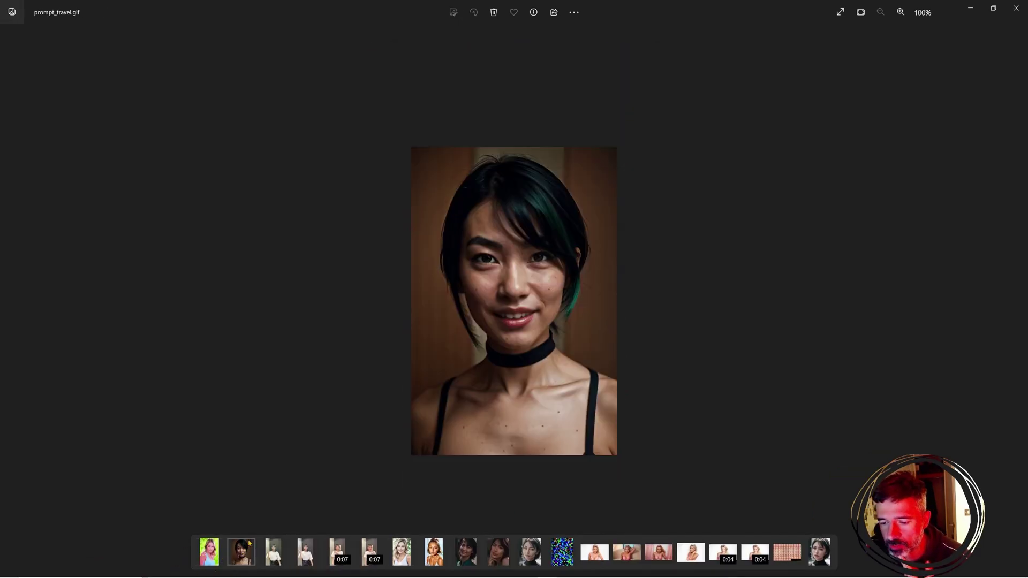
scroll(672, 394, "up", 3)
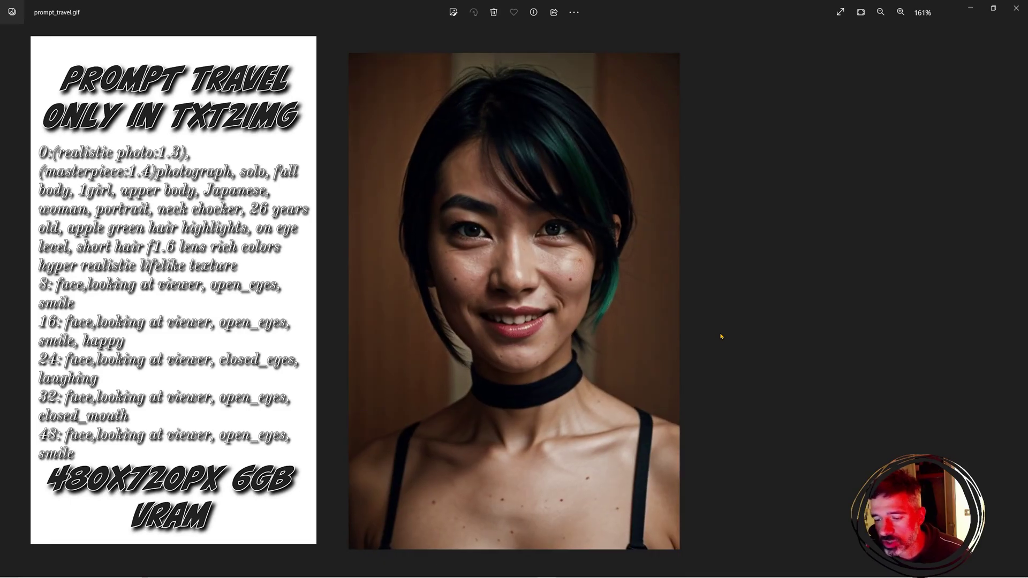
scroll(721, 336, "down", 3)
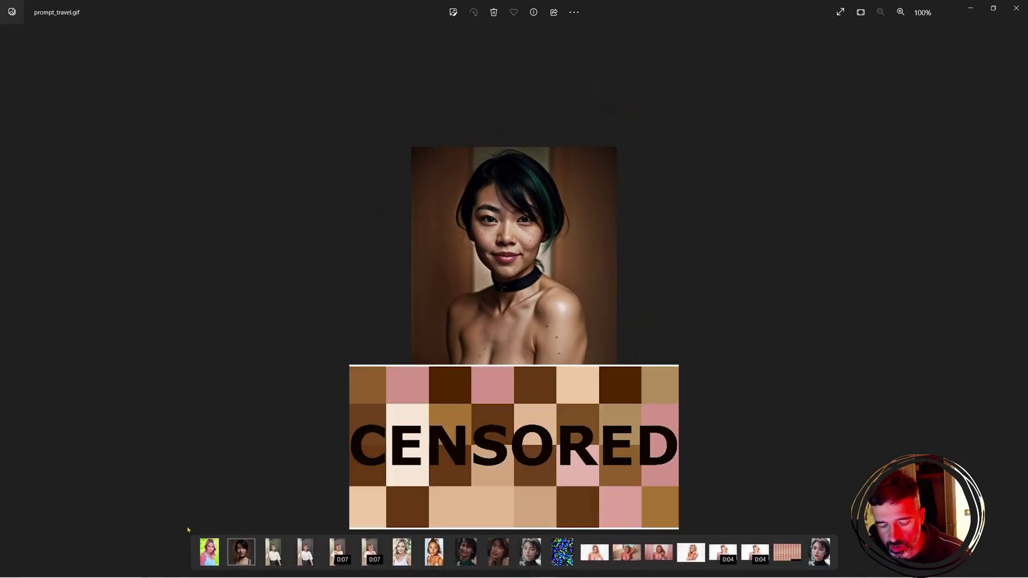
Examine the initimage100.gif and Init_image100_last.gif animations at an enlarged size
left_click(209, 557)
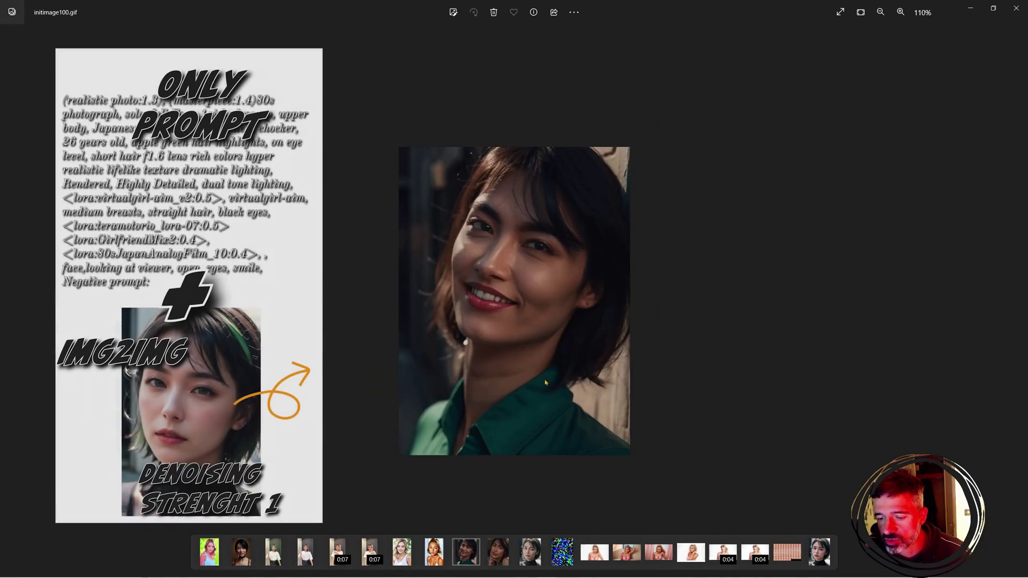
scroll(544, 378, "up", 3)
scroll(568, 211, "down", 2)
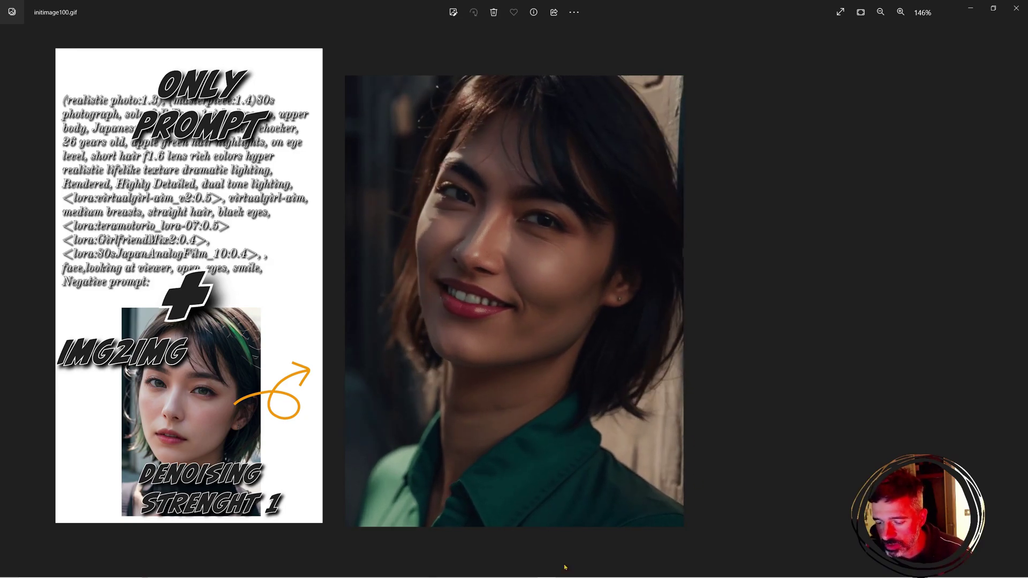
scroll(381, 550, "down", 3)
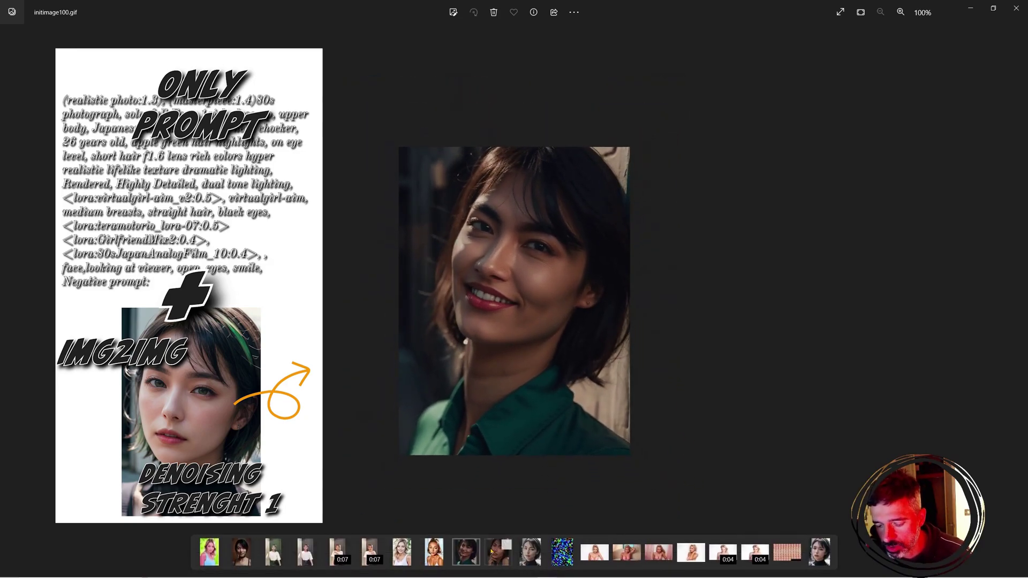
scroll(512, 428, "up", 3)
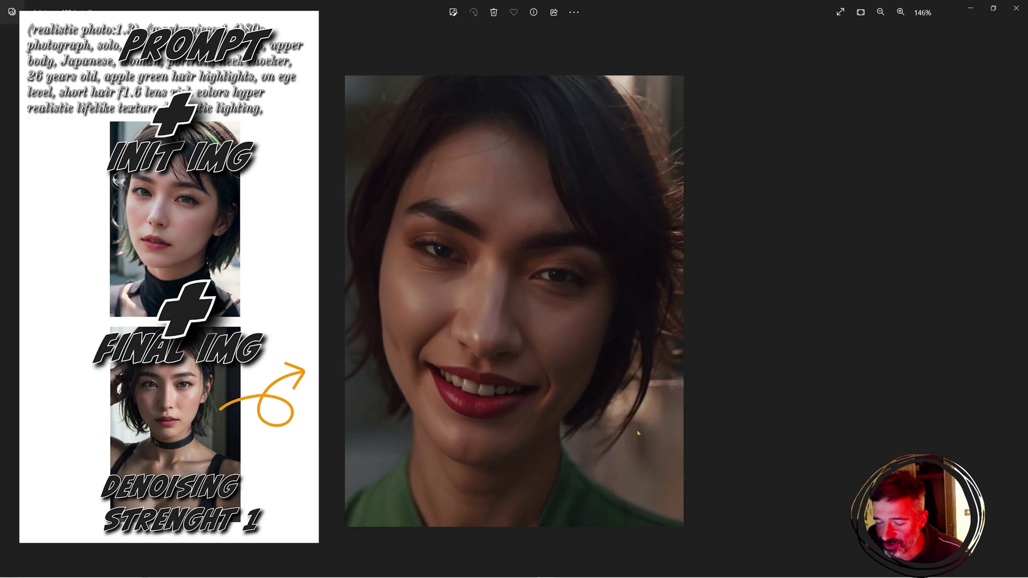
scroll(701, 406, "down", 3)
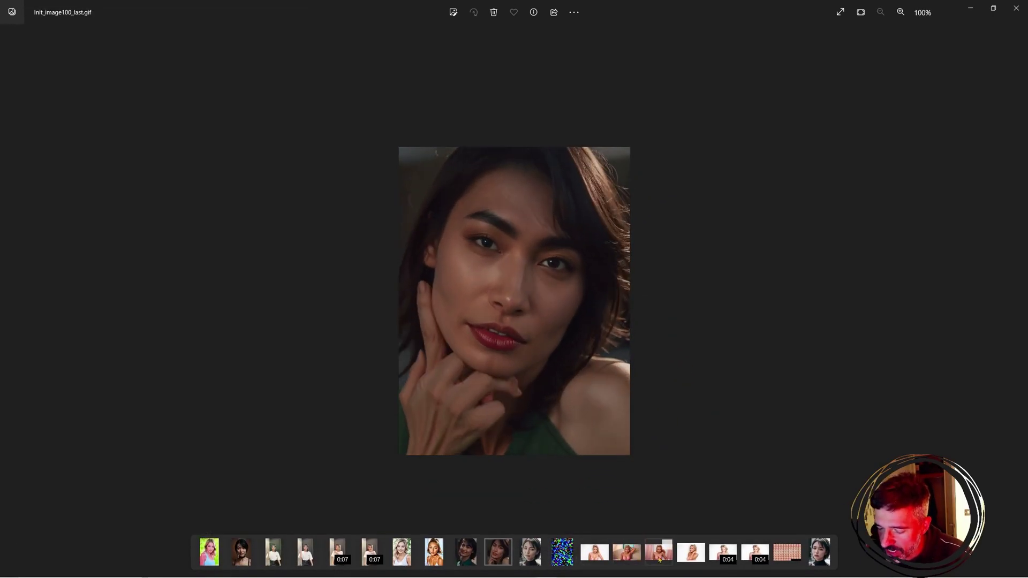
Browse the Bikini_start_init.png, Bikini_OP_IPadapter.gif, Bikini_contextdownload.png and Error.gif examples
left_click(718, 554)
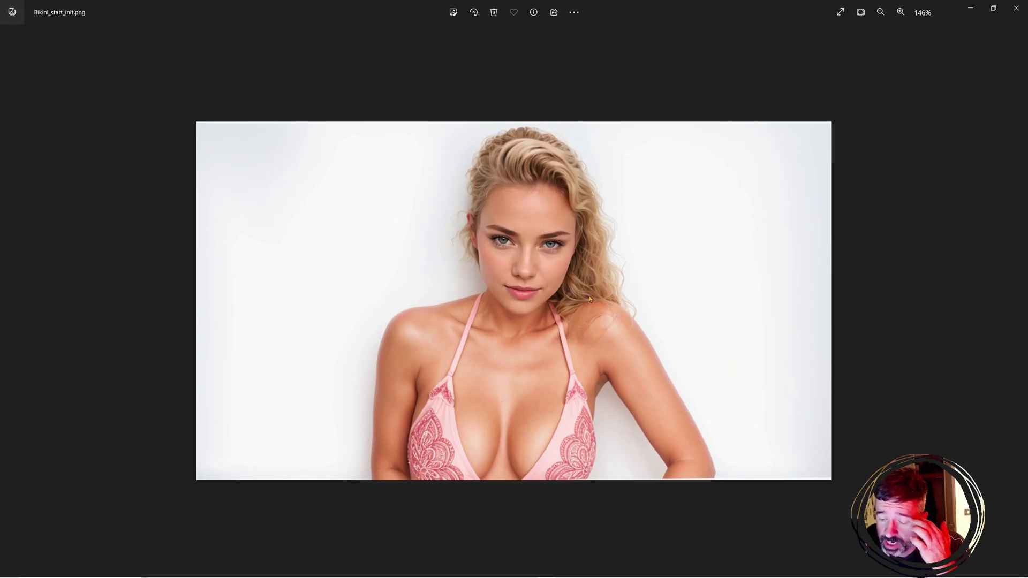
key("Left")
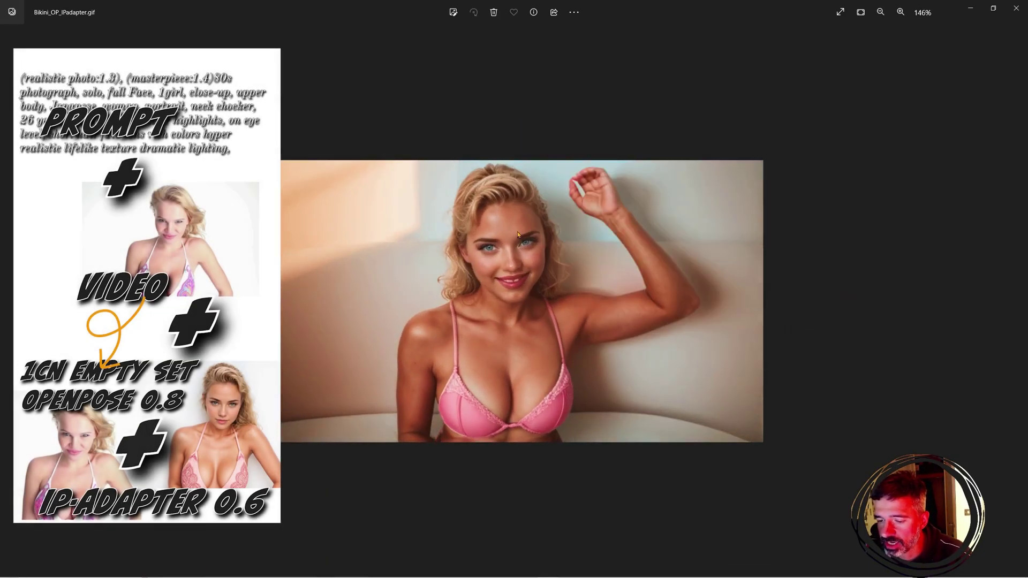
key("Left")
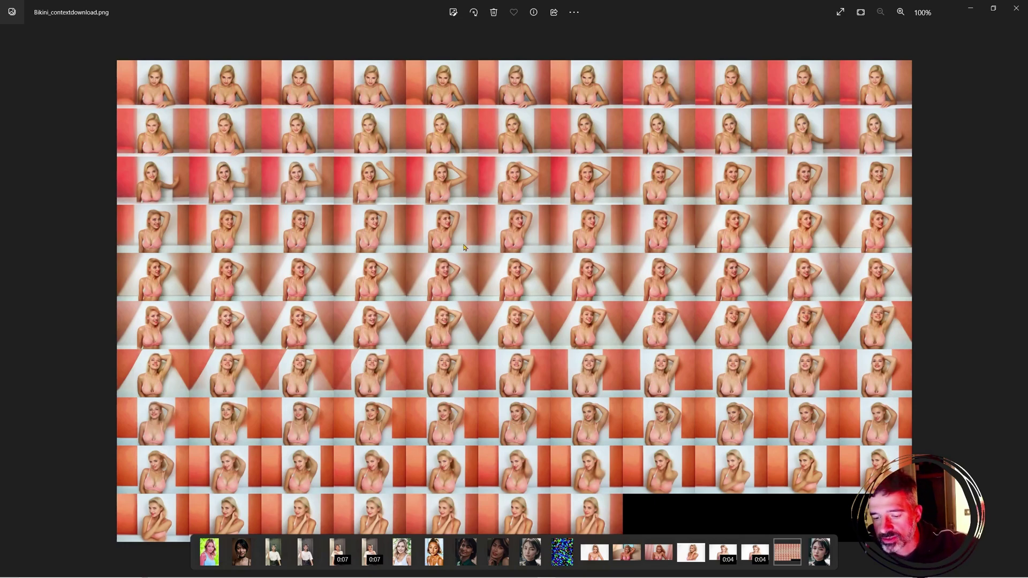
left_click(562, 552)
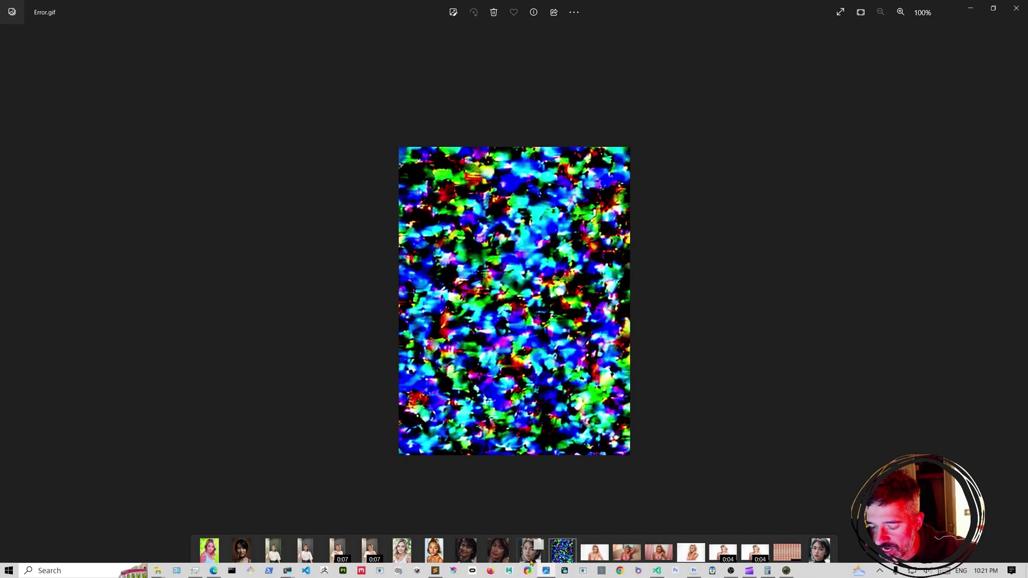
left_click(531, 552)
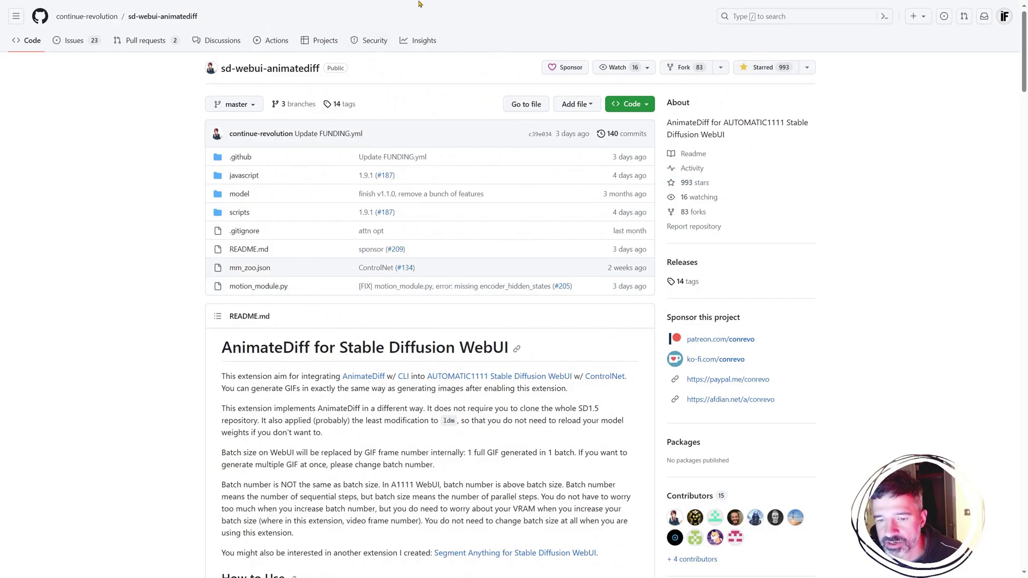
Go from the sd-webui-animatediff GitHub repository to the guoyww/animatediff model files on Hugging Face
mouse_move(426, 4)
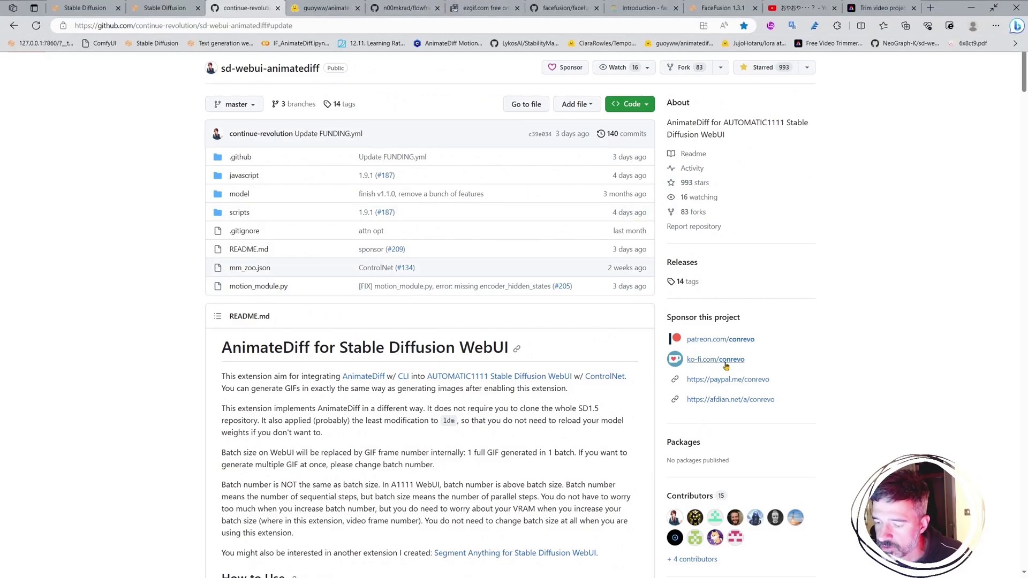
left_click(327, 9)
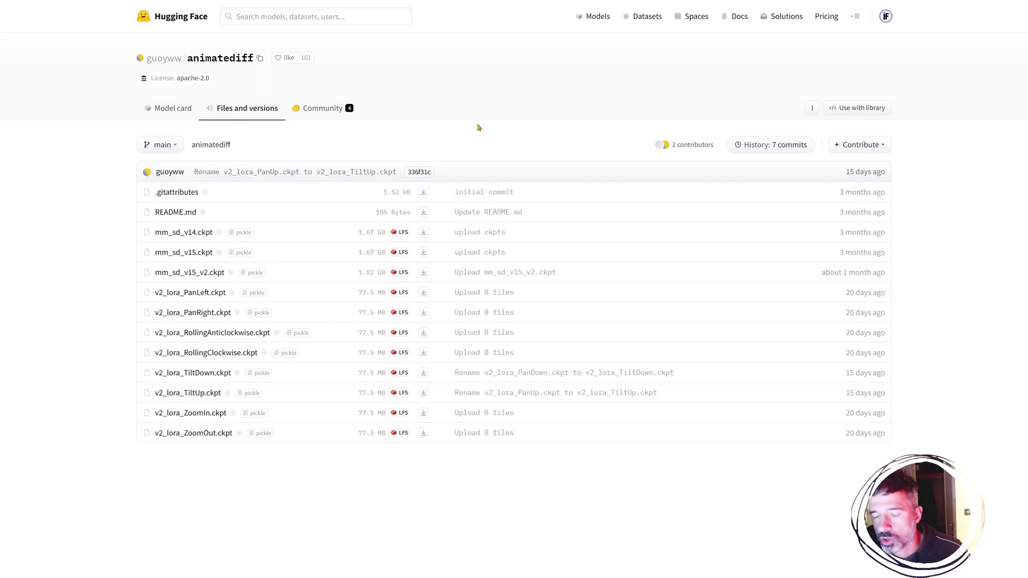
mouse_move(345, 10)
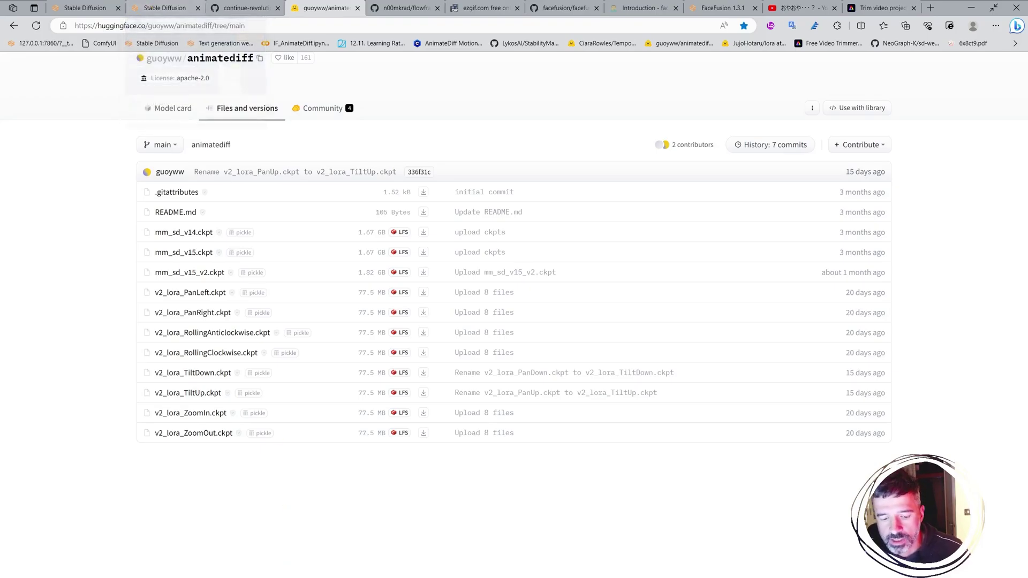
Inspect the sd-webui-animatediff extension's model folder in File Explorer and minimise its window
key("super")
mouse_move(159, 572)
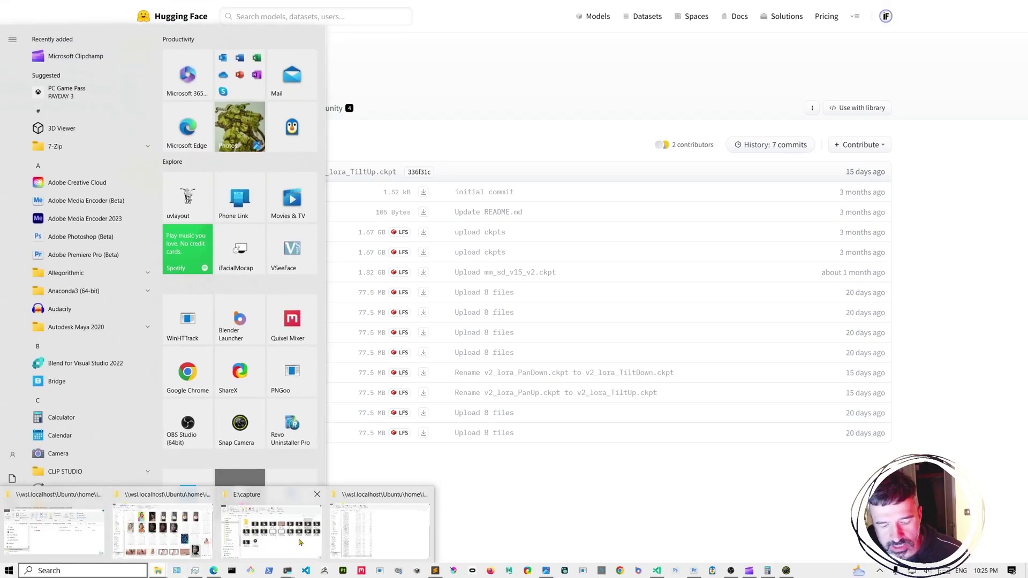
left_click(83, 538)
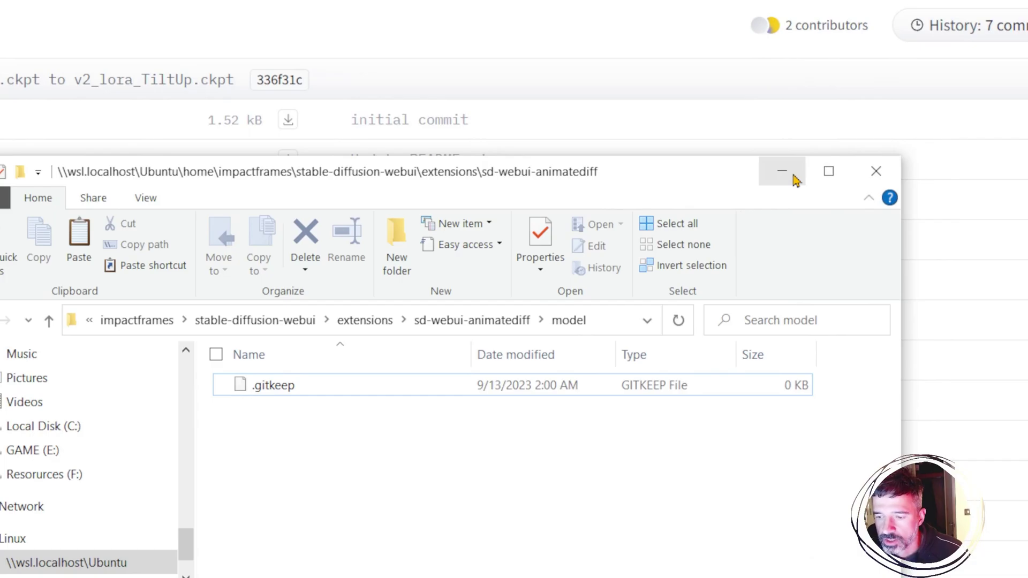
left_click(797, 180)
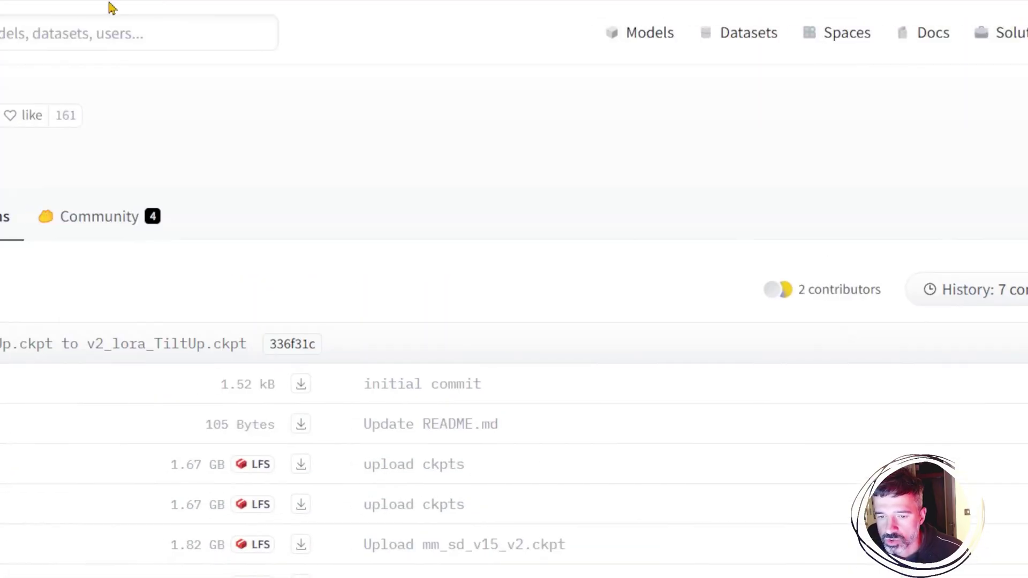
Switch to the Stable Diffusion web UI, open its AnimateDiff settings and highlight the motion modules save path
left_click(102, 8)
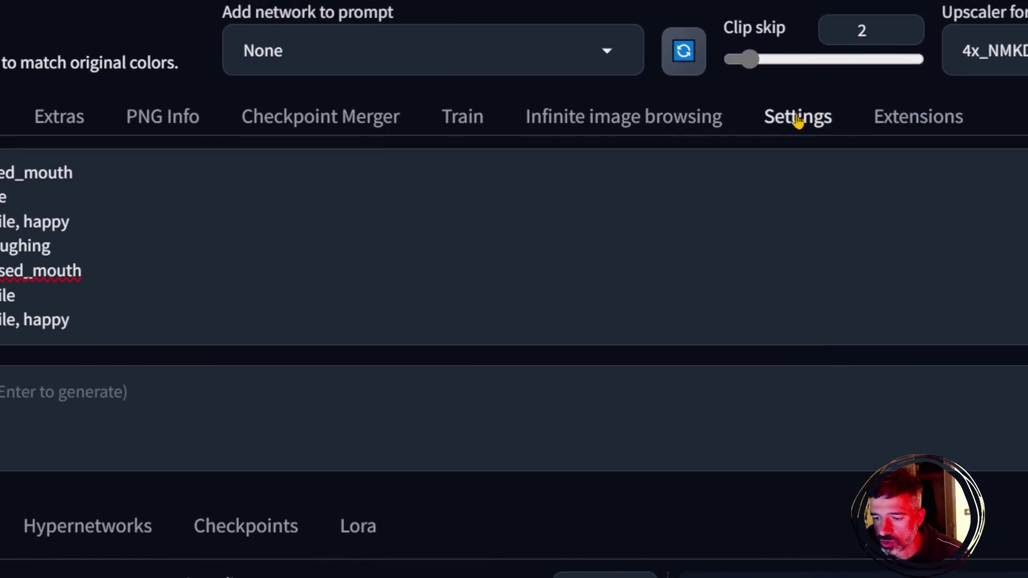
left_click(799, 121)
scroll(126, 423, "down", 5)
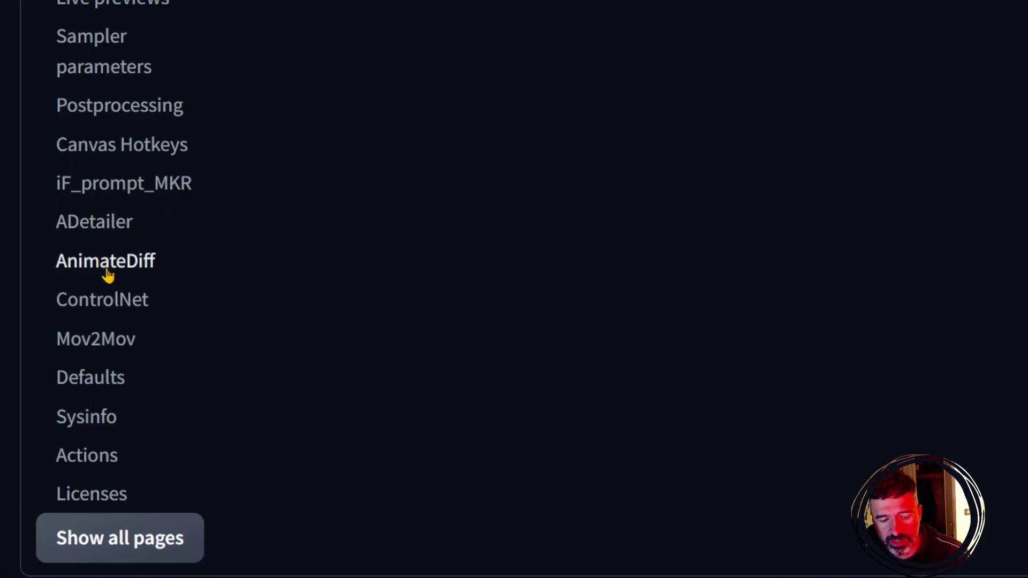
left_click(107, 273)
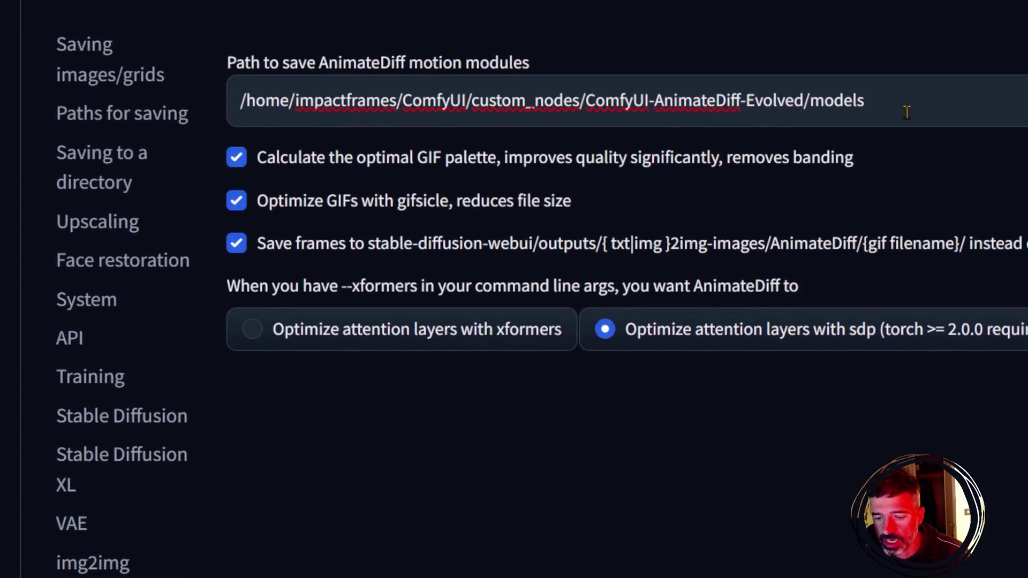
left_click(913, 113)
left_click_drag(912, 114, 241, 113)
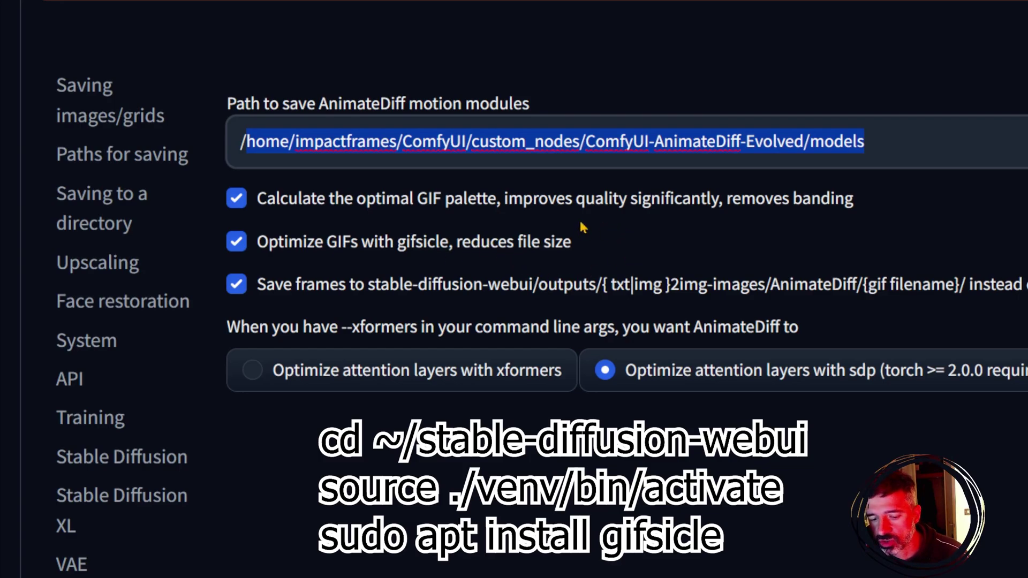
scroll(646, 404, "down", 1)
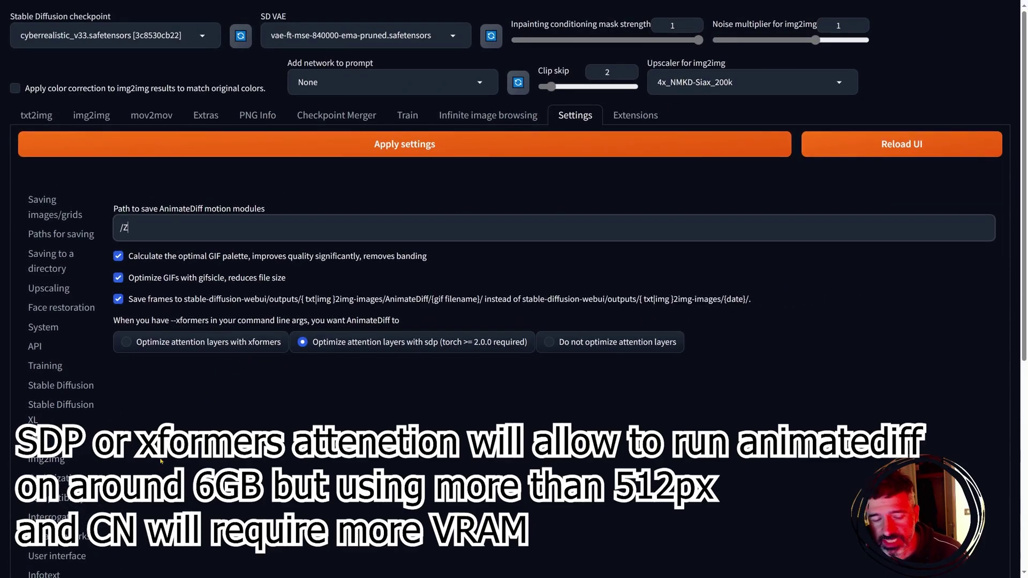
Open the Optimizations settings page to check the option for padding prompt and negative prompt to the same length
scroll(161, 461, "down", 5)
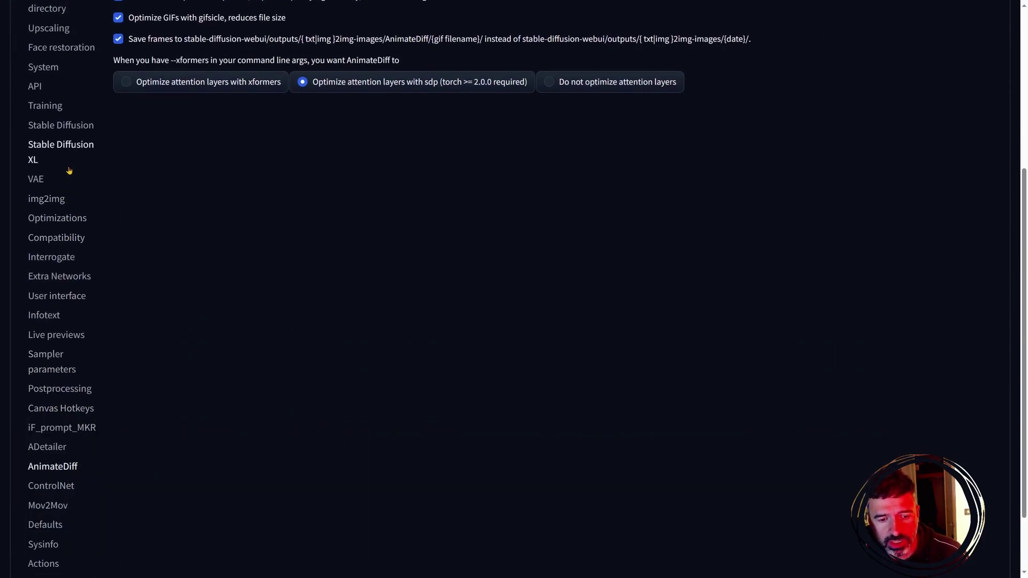
scroll(59, 225, "up", 2)
left_click(58, 306)
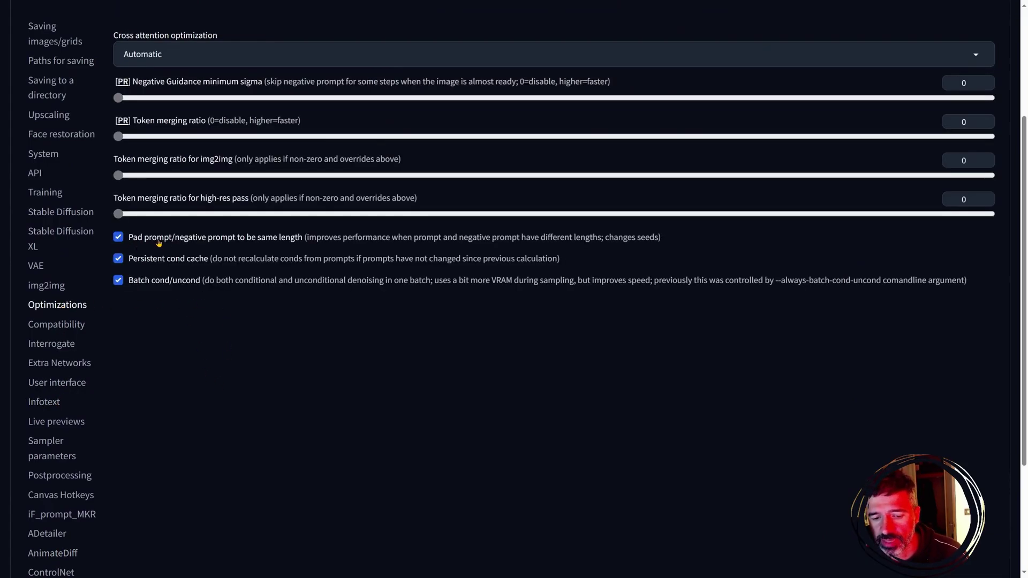
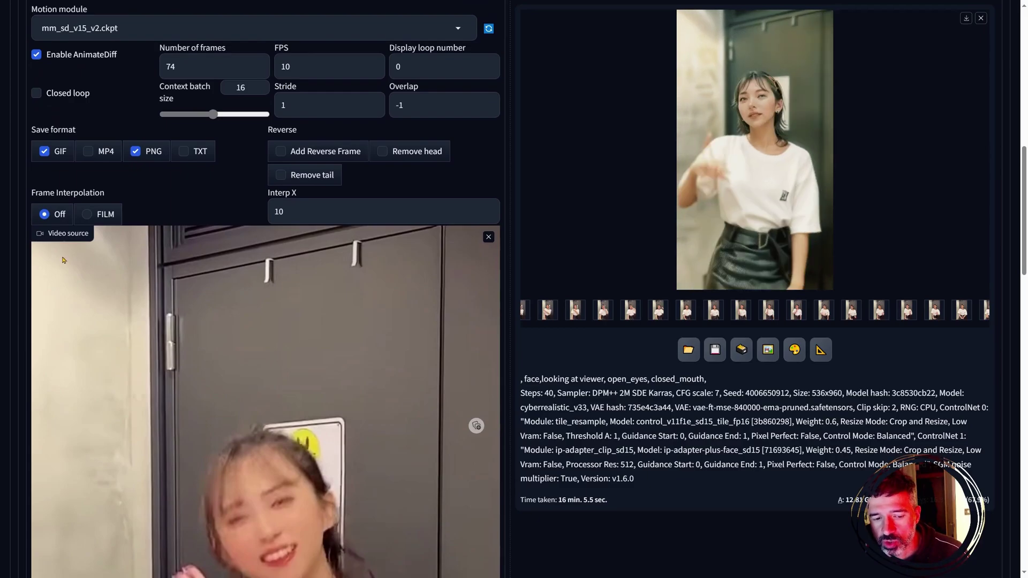
Replay the AnimateDiff source video and compare its motion with the generated animation
scroll(222, 328, "down", 10)
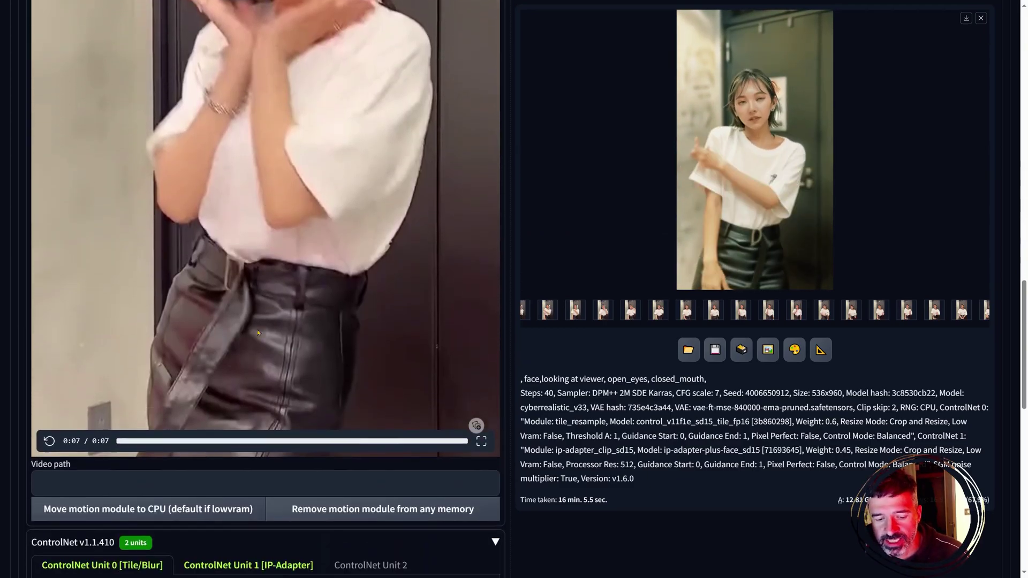
left_click(49, 436)
scroll(268, 268, "up", 5)
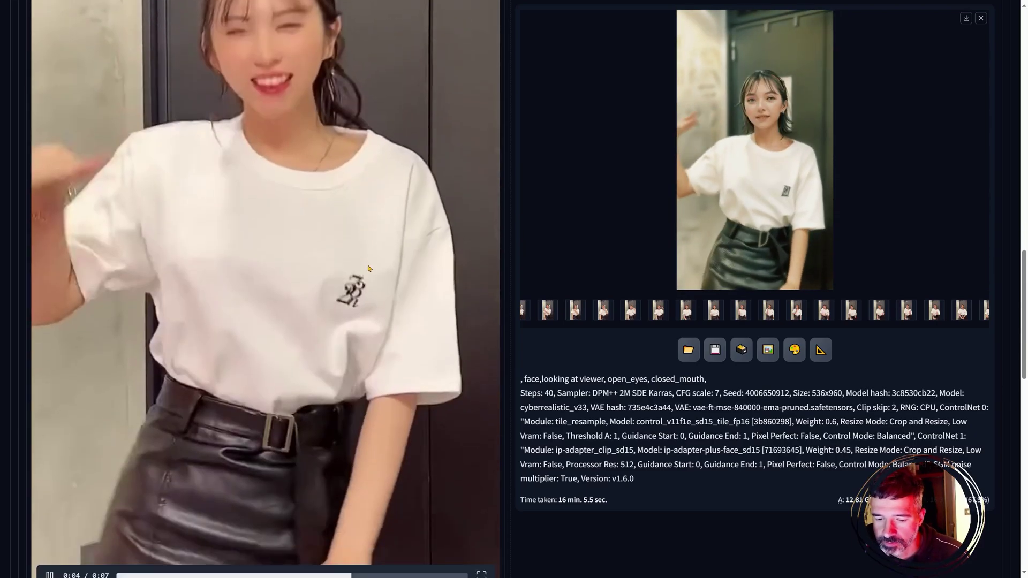
scroll(214, 268, "down", 5)
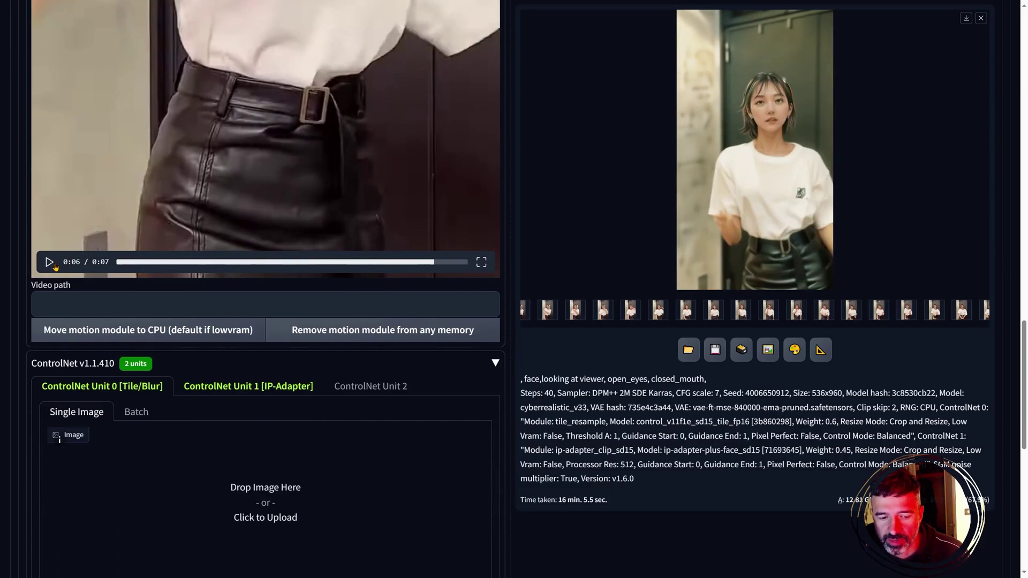
scroll(277, 178, "up", 10)
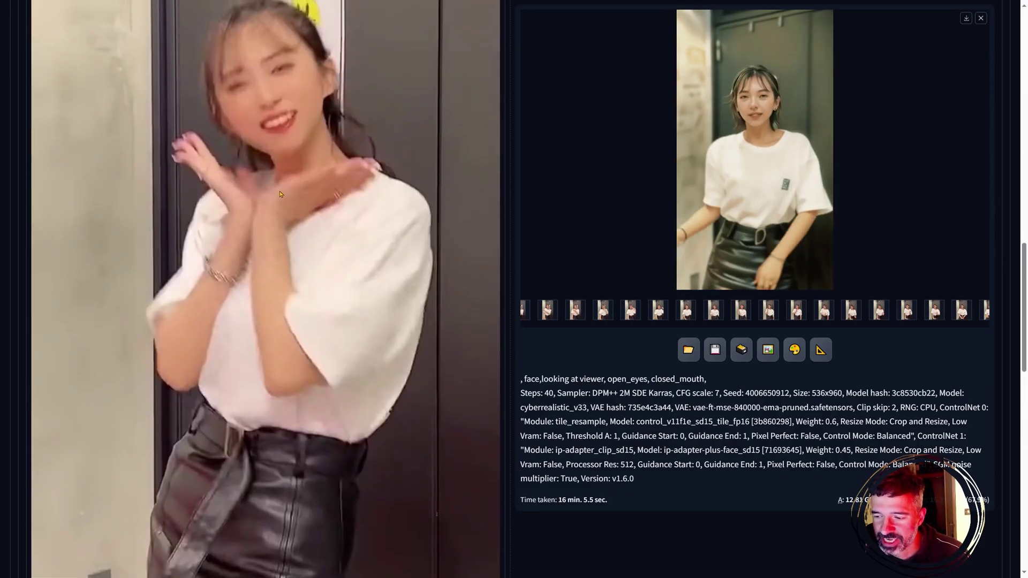
scroll(114, 318, "down", 7)
left_click(70, 402)
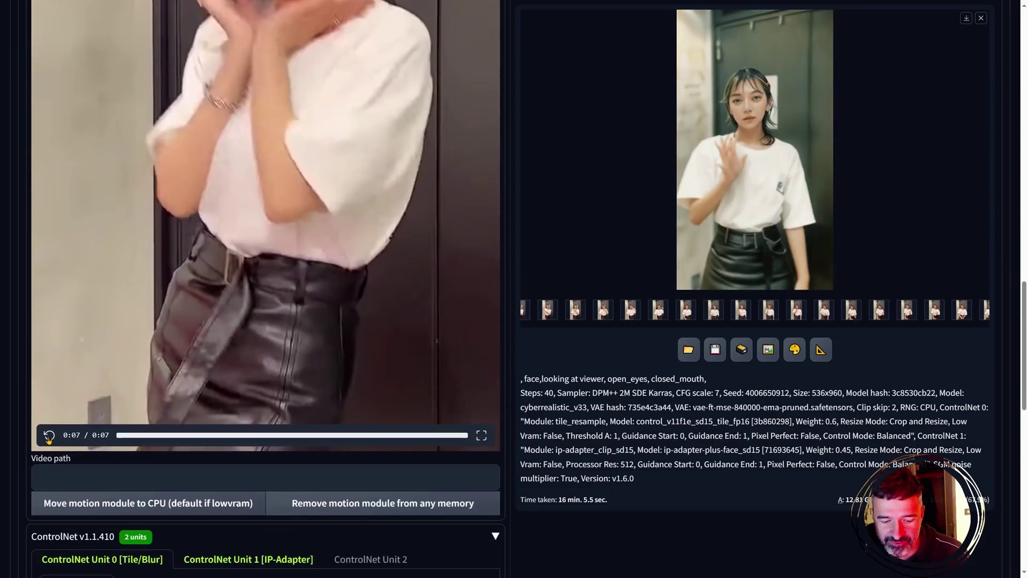
scroll(340, 264, "up", 3)
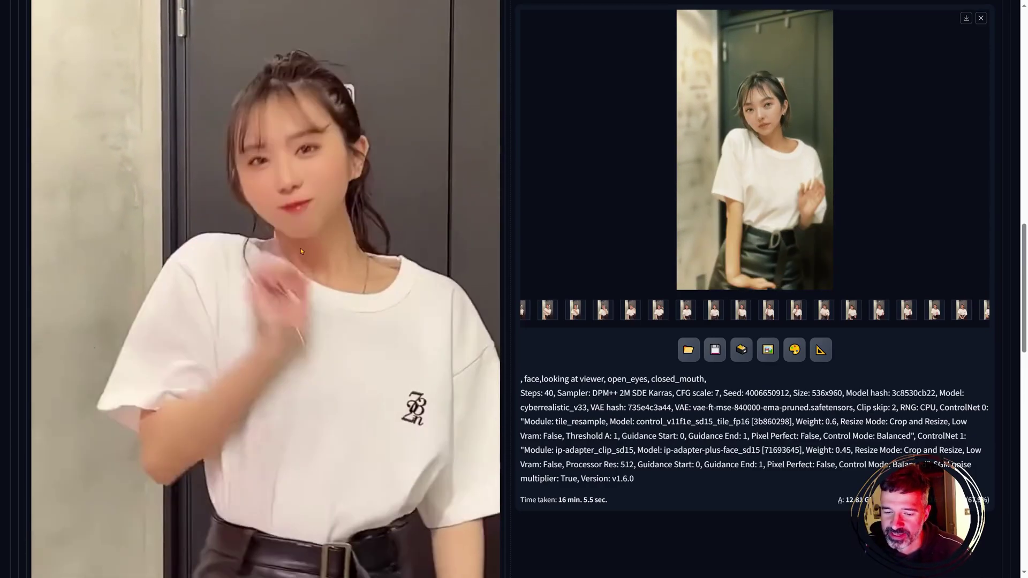
scroll(296, 254, "up", 3)
scroll(295, 253, "up", 2)
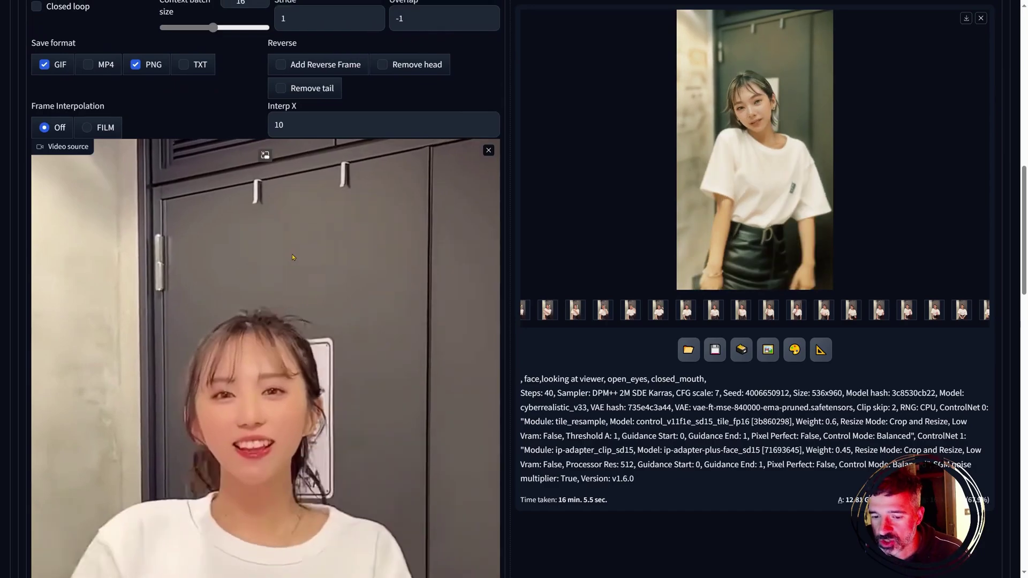
Examine the AnimateDiff video source together with the image input and settings of ControlNet Unit 0
scroll(280, 307, "down", 4)
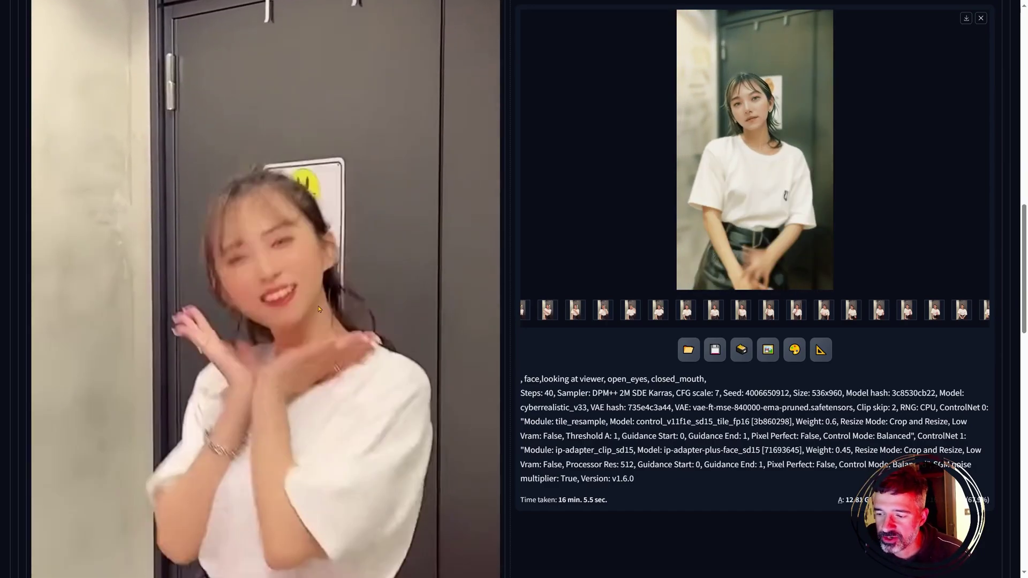
scroll(319, 309, "down", 4)
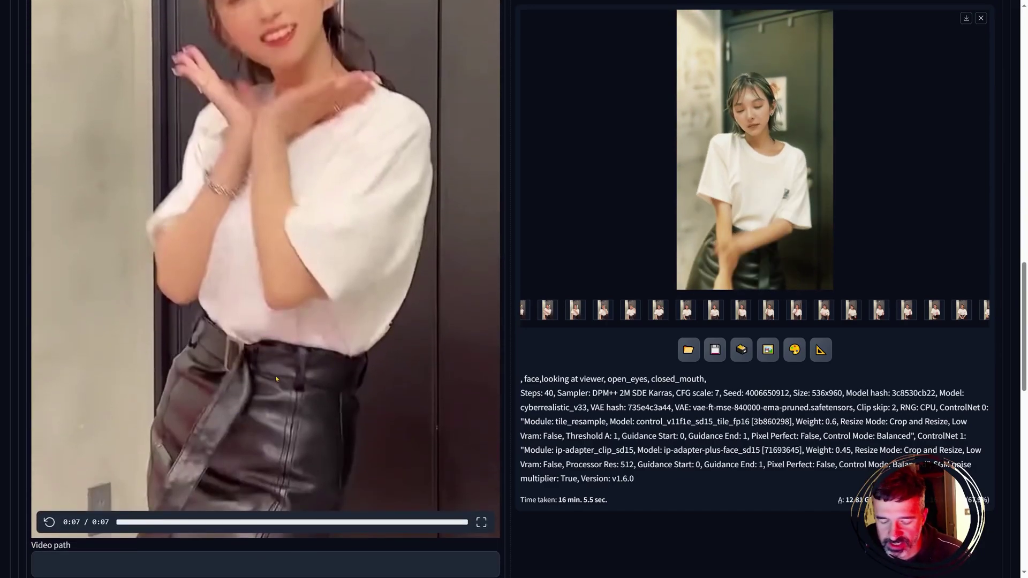
scroll(169, 338, "down", 6)
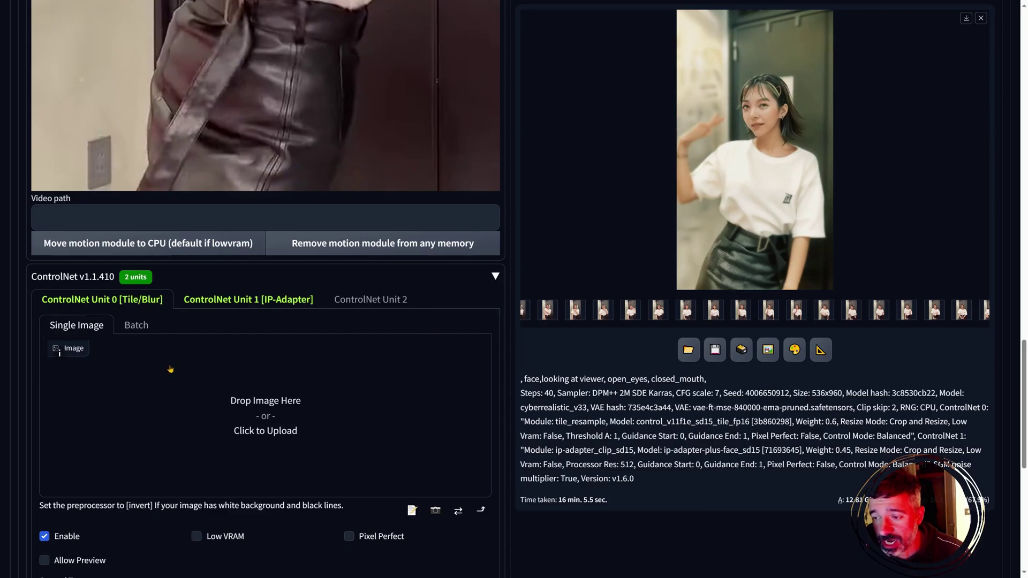
scroll(170, 369, "down", 3)
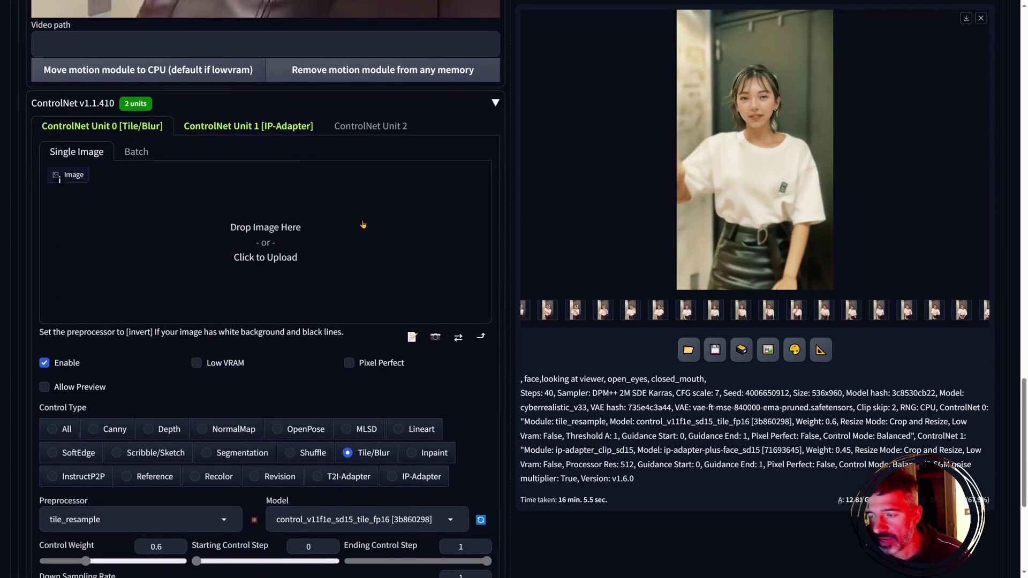
scroll(301, 237, "up", 6)
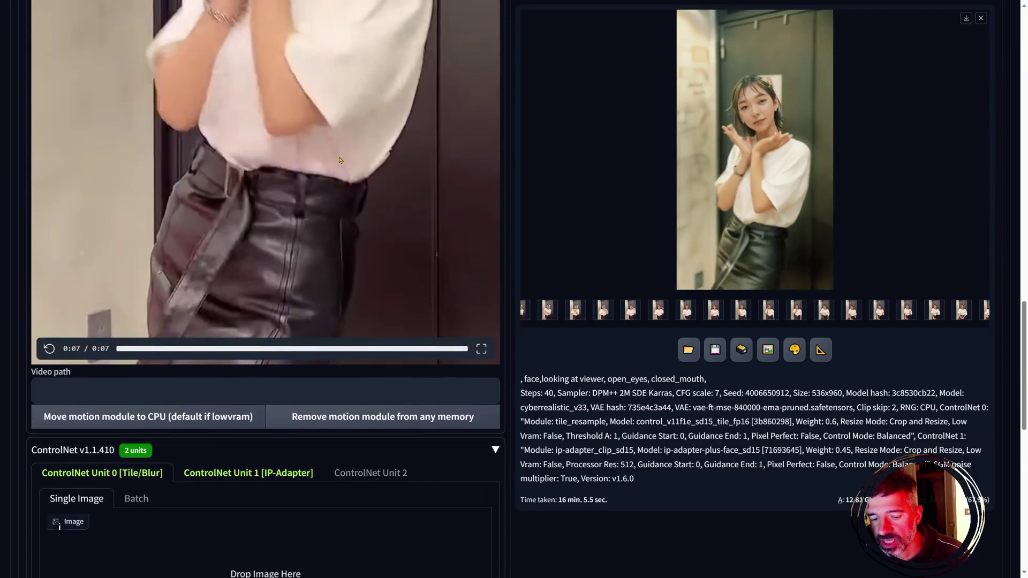
scroll(290, 554, "down", 8)
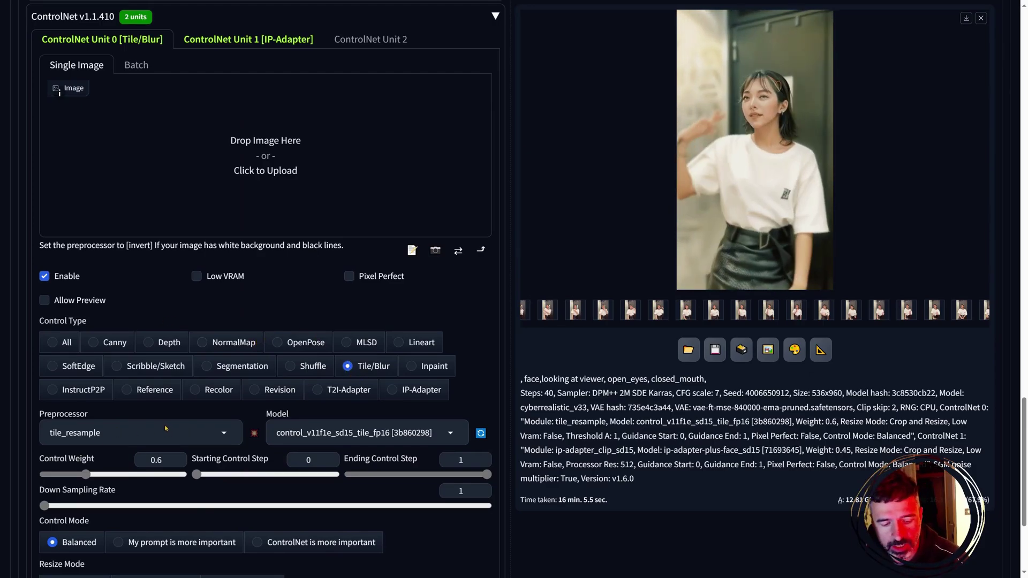
scroll(114, 464, "up", 1)
scroll(113, 465, "down", 5)
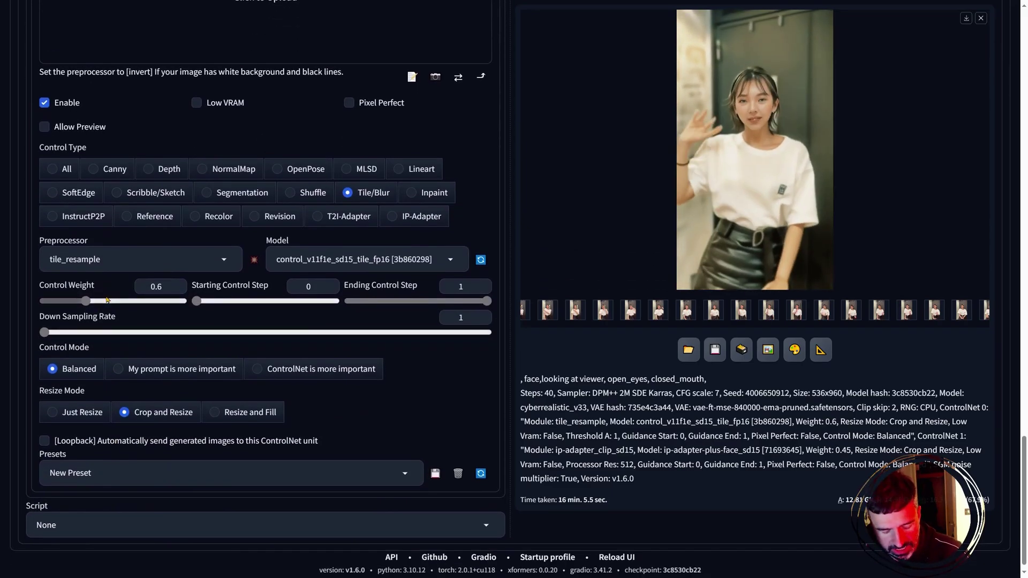
Review ControlNet Unit 0's Tile/Blur control type, preprocessor, model, control weight, control mode and resize mode alongside the AnimateDiff video input
scroll(256, 207, "up", 4)
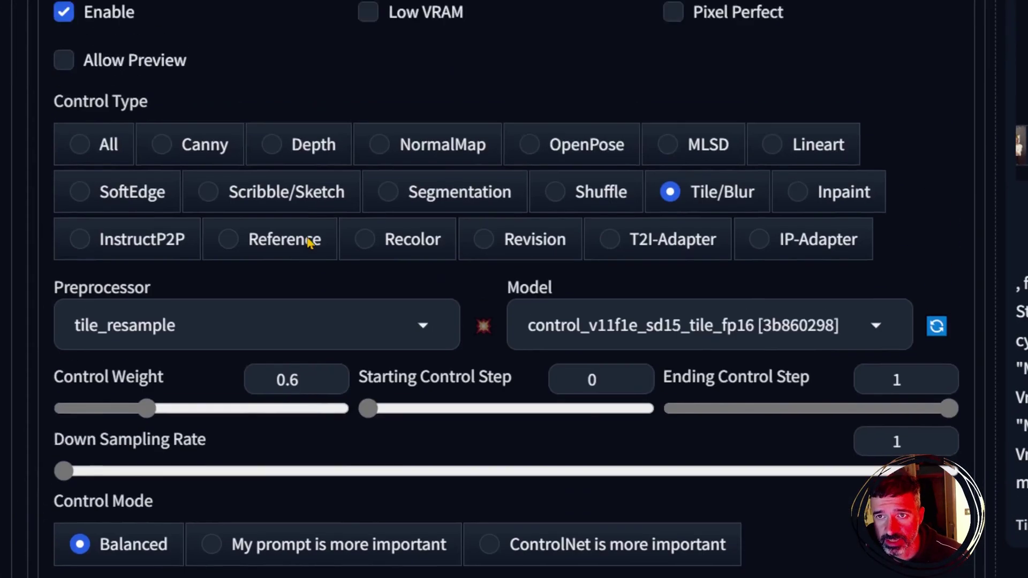
scroll(305, 244, "up", 2)
scroll(313, 250, "up", 4)
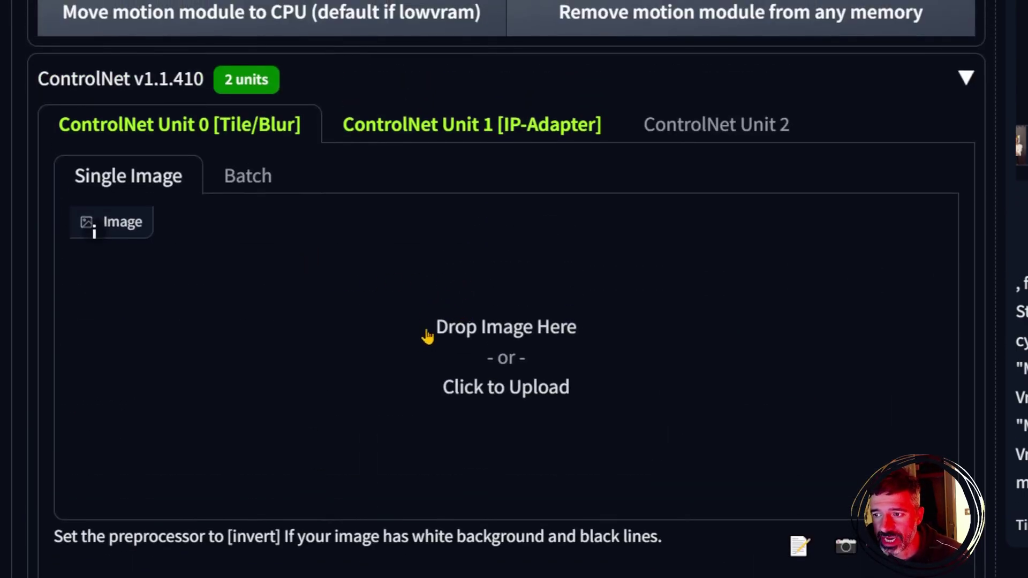
scroll(427, 337, "down", 9)
scroll(436, 115, "up", 12)
scroll(451, 185, "up", 10)
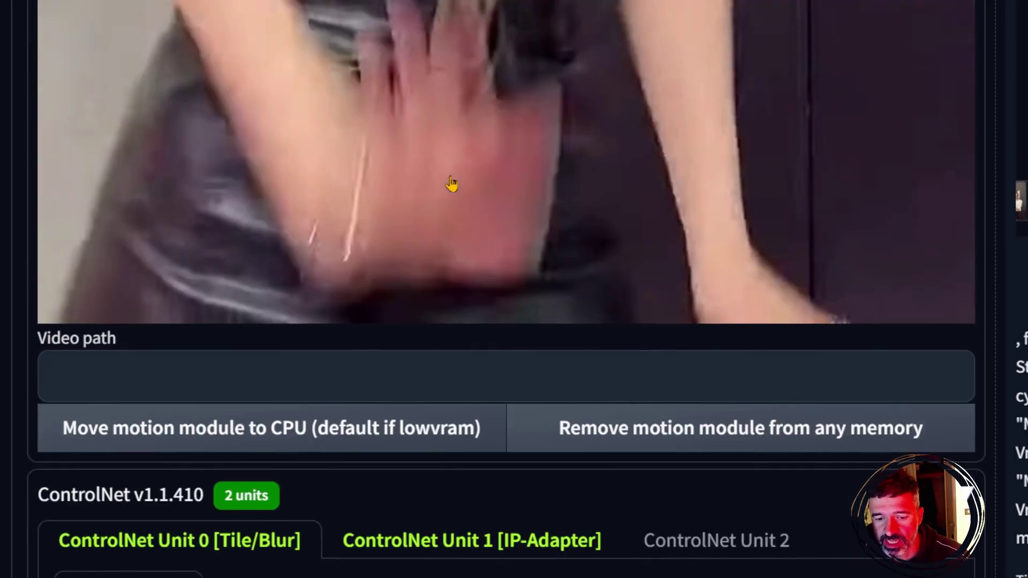
scroll(415, 214, "down", 10)
scroll(418, 217, "down", 10)
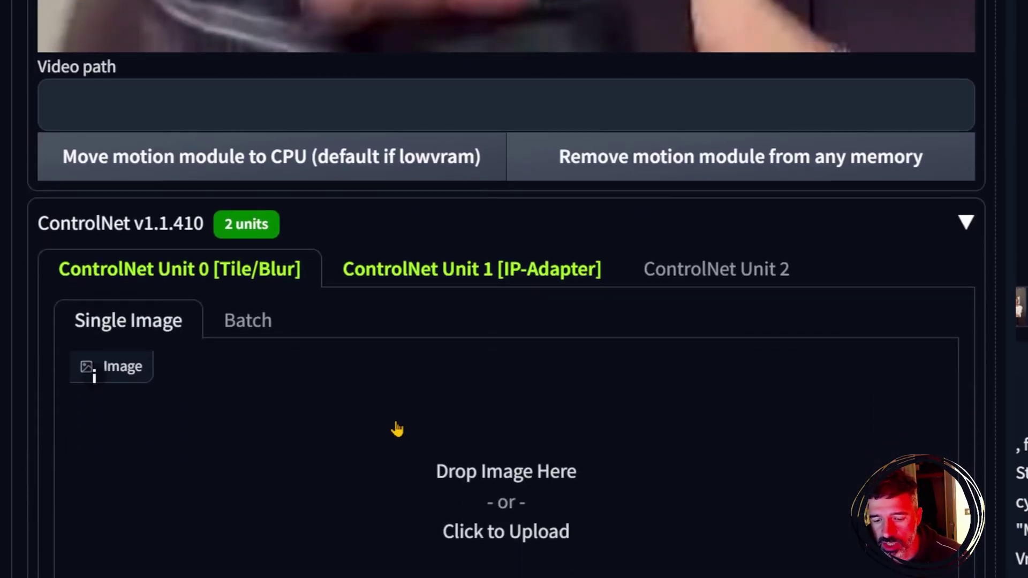
scroll(332, 288, "down", 6)
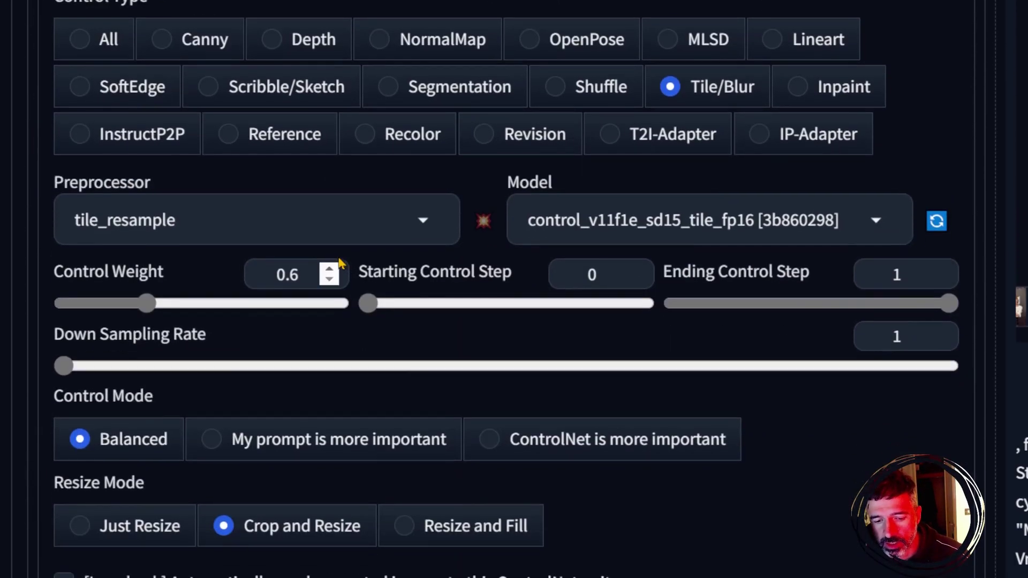
scroll(432, 356, "up", 4)
scroll(432, 166, "up", 1)
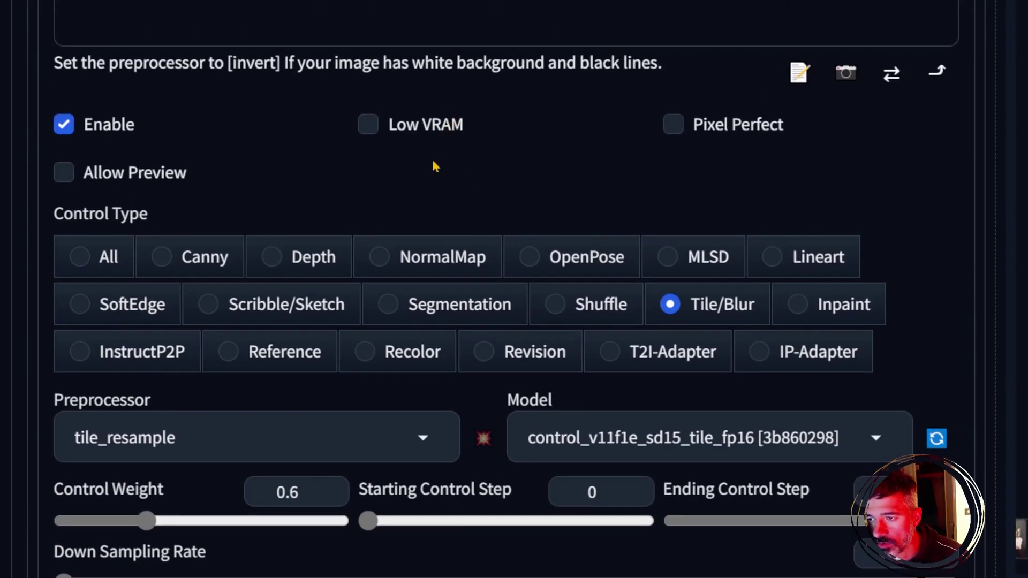
scroll(452, 174, "down", 4)
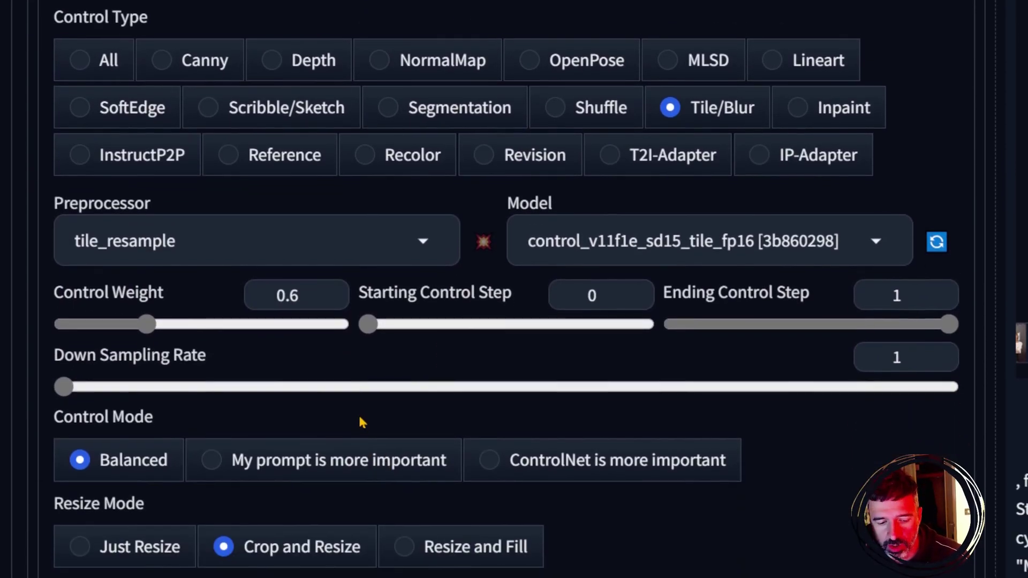
scroll(361, 420, "down", 2)
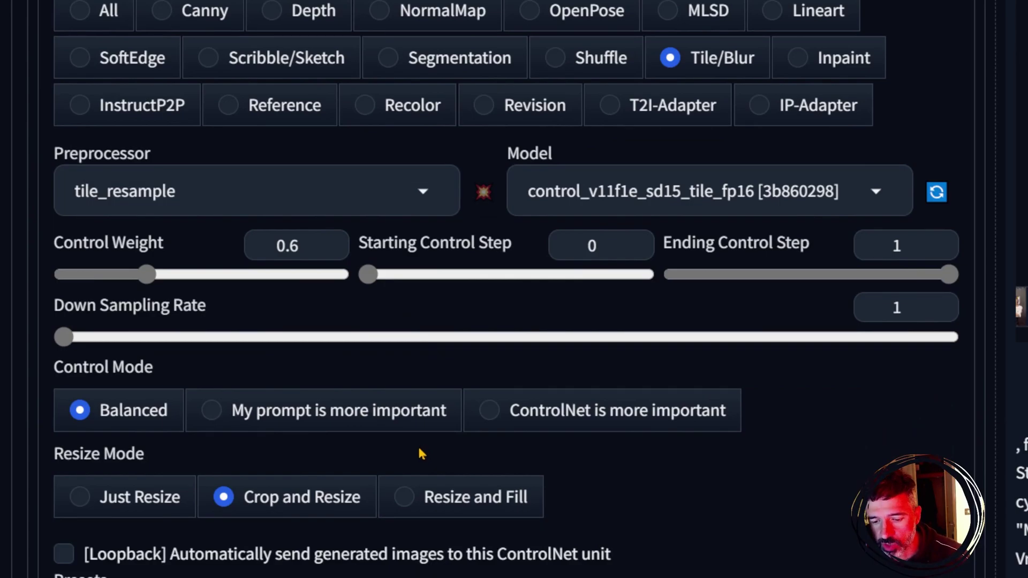
scroll(180, 129, "up", 1)
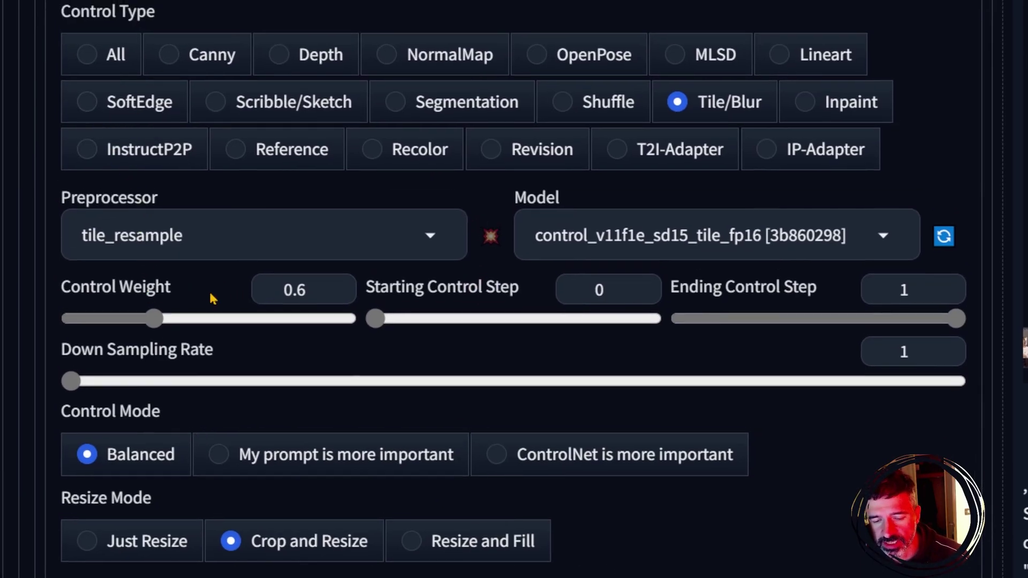
Open ControlNet Unit 1 and review its IP-Adapter reference face image, preprocessor, model and control weight
scroll(215, 300, "up", 10)
left_click(471, 316)
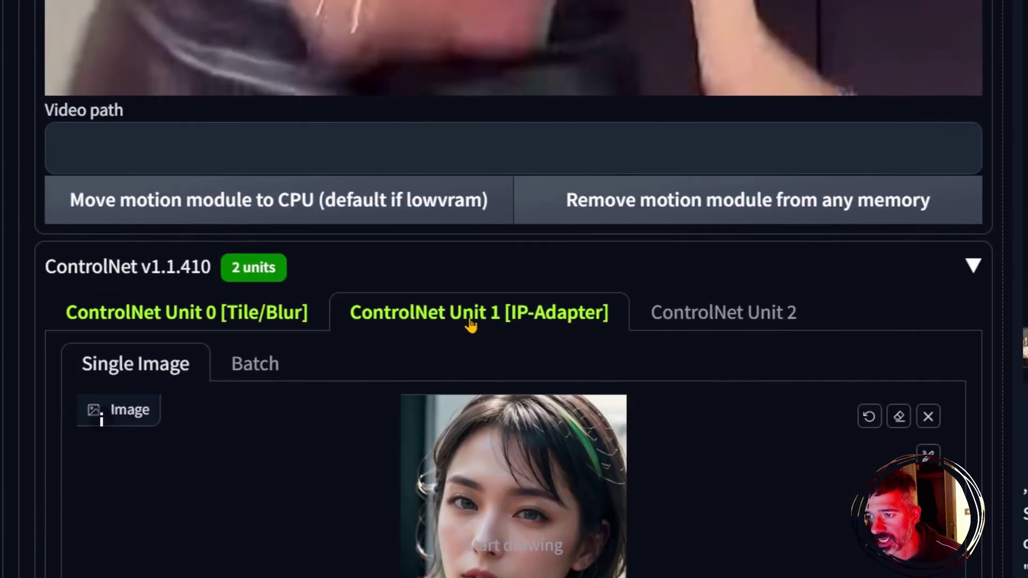
scroll(477, 295, "down", 8)
scroll(470, 299, "up", 4)
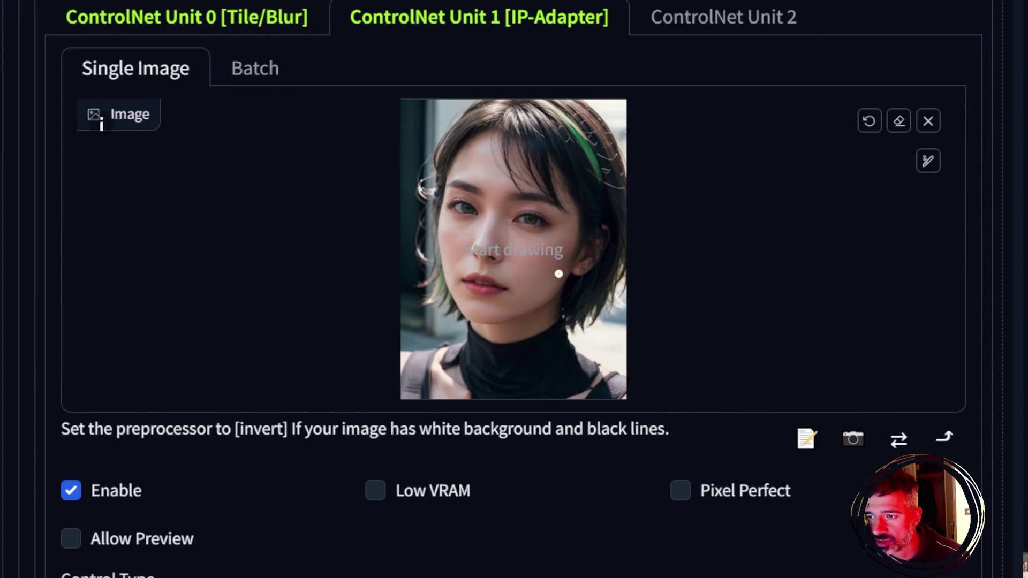
scroll(555, 428, "down", 2)
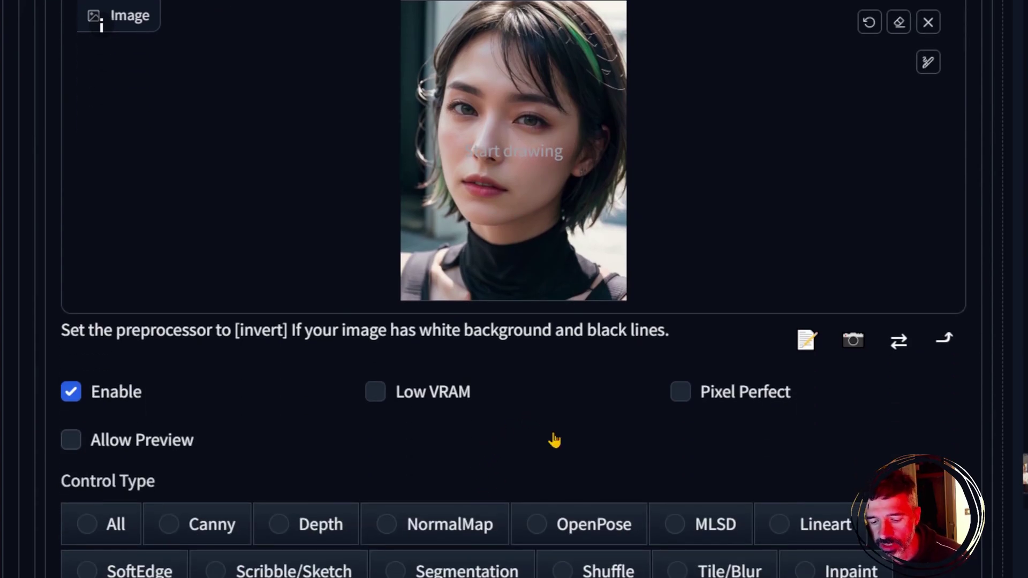
scroll(553, 438, "down", 8)
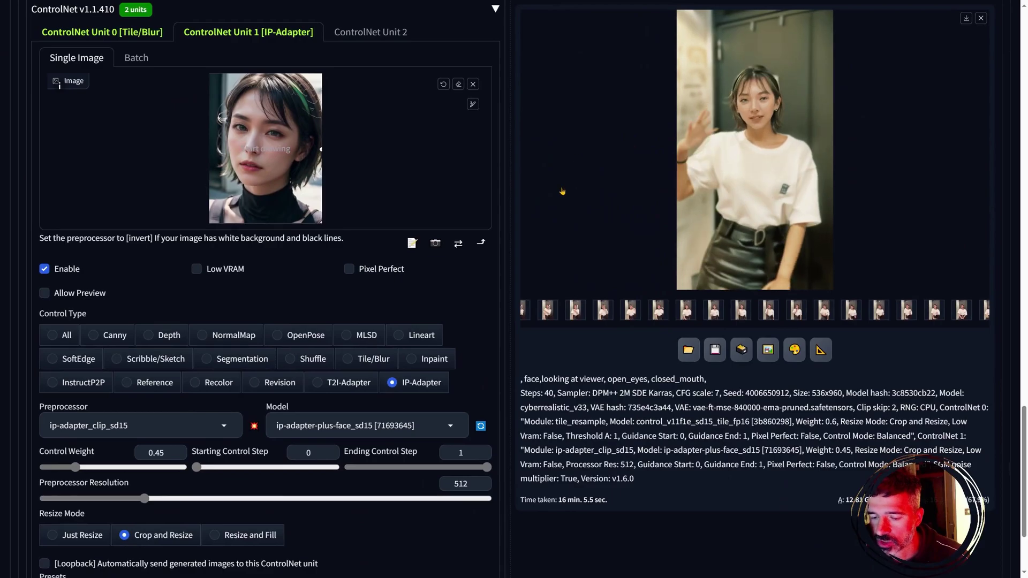
Check AnimateDiff's number of frames and FPS against the source video
scroll(489, 211, "up", 5)
scroll(489, 211, "up", 15)
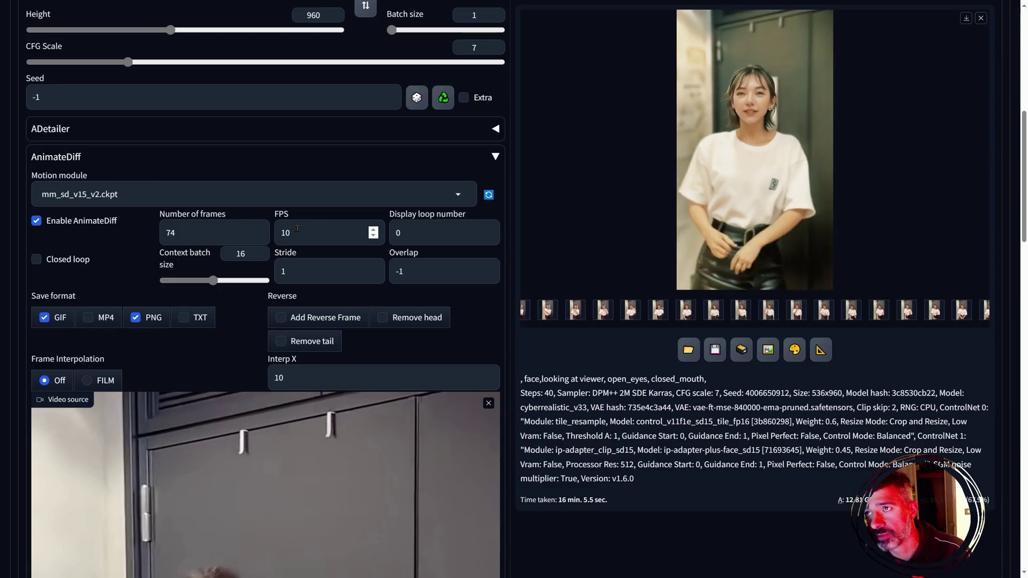
scroll(476, 418, "down", 8)
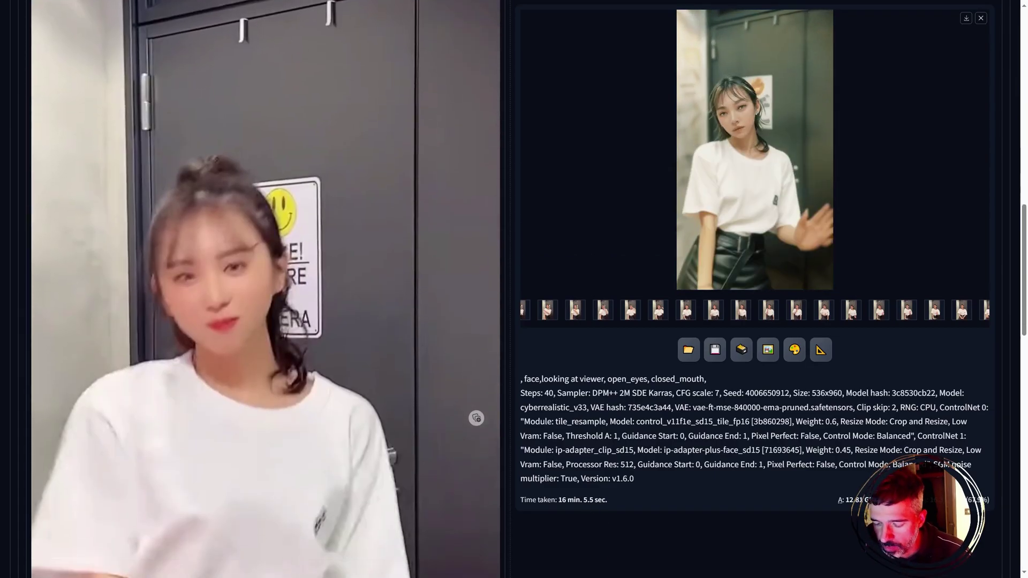
Switch to Adobe Premiere Pro and trim the end of the video clip in Sequence 01 to 00:00:07:12
key("super")
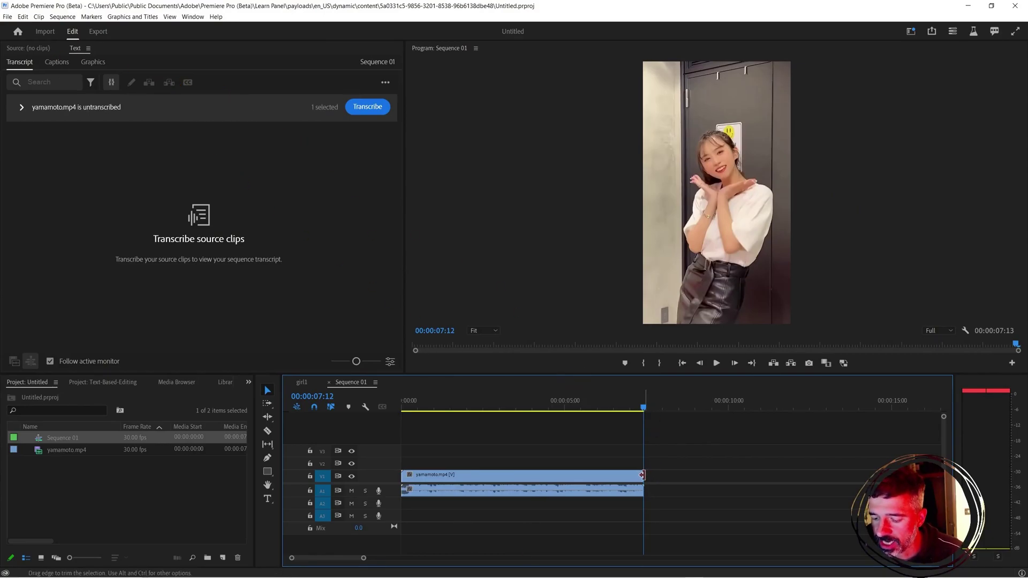
mouse_move(643, 475)
left_mouse_down()
mouse_move(587, 475)
mouse_move(663, 475)
mouse_move(578, 475)
mouse_move(646, 475)
left_mouse_up()
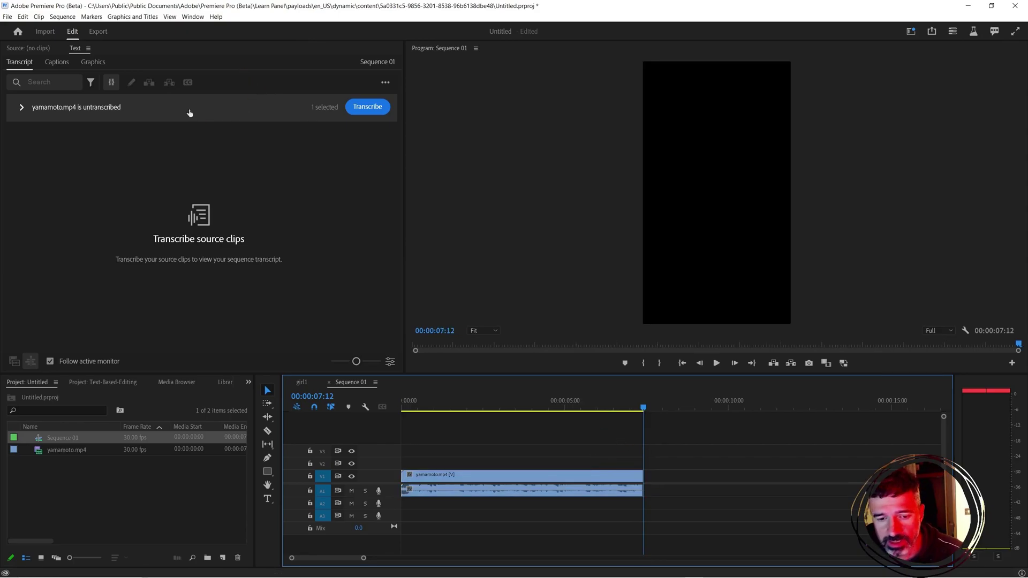
Open the export settings for Sequence 01 and choose H.264 as the format
left_click(97, 31)
left_click(357, 147)
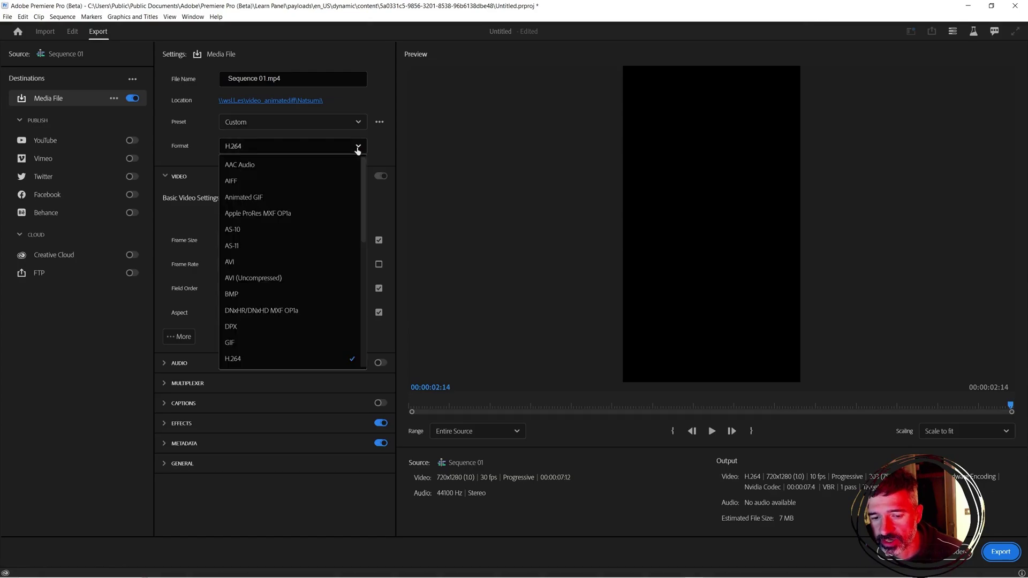
scroll(277, 301, "down", 2)
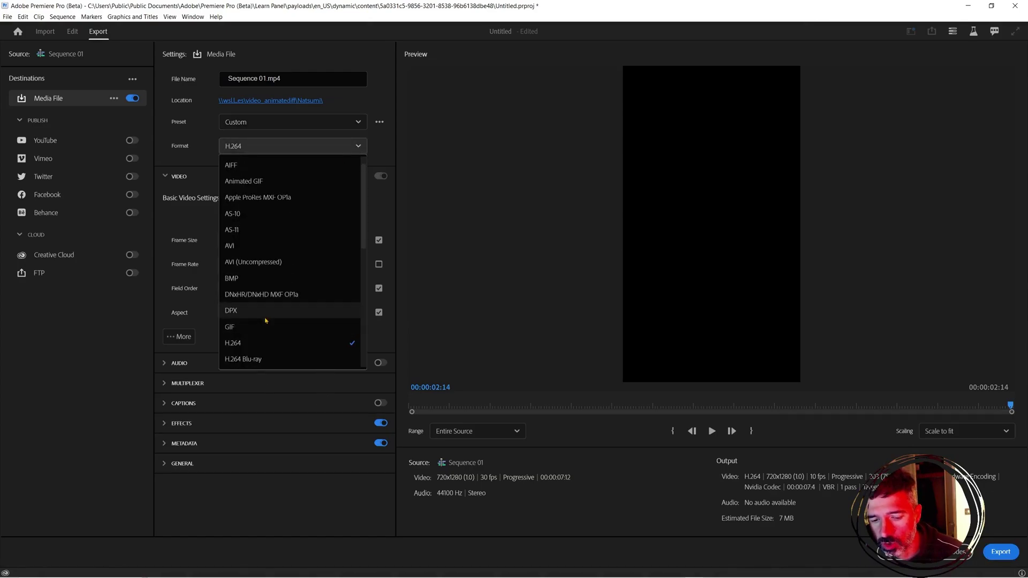
left_click(247, 343)
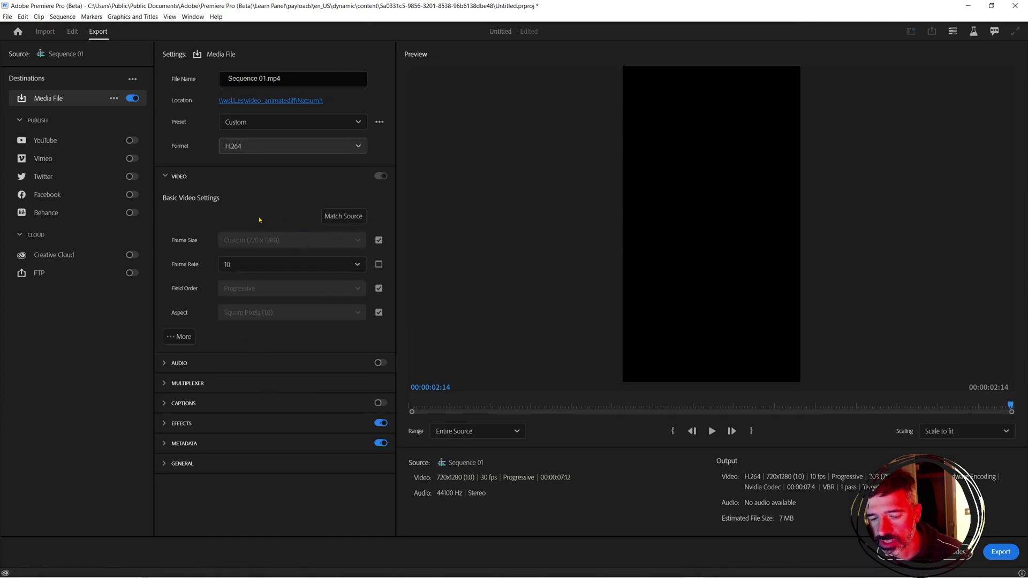
Turn off source matching for the export frame rate and set it to 10 fps
left_click(378, 264)
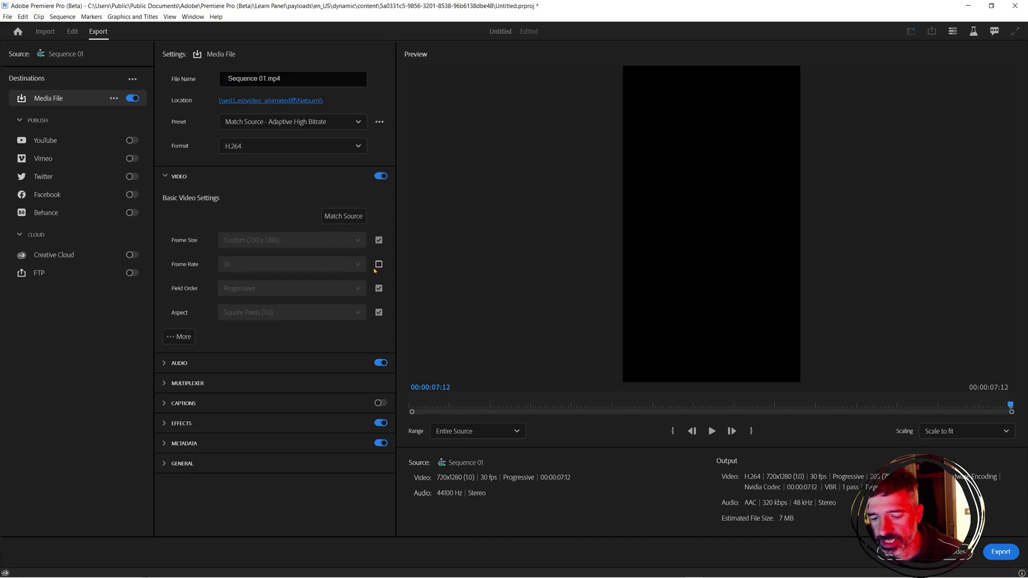
left_click(379, 265)
left_click(303, 266)
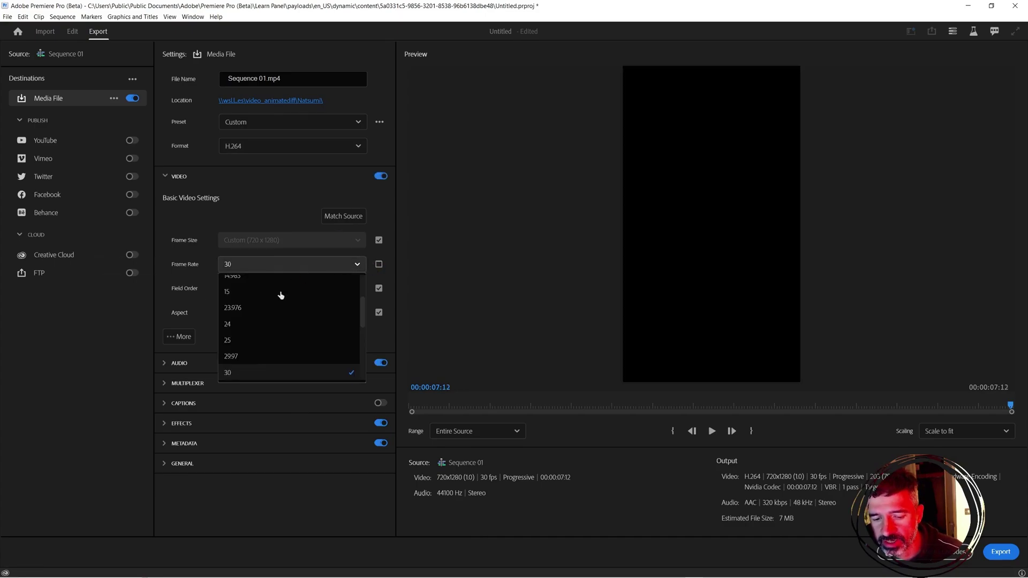
scroll(283, 293, "up", 3)
scroll(278, 293, "up", 1)
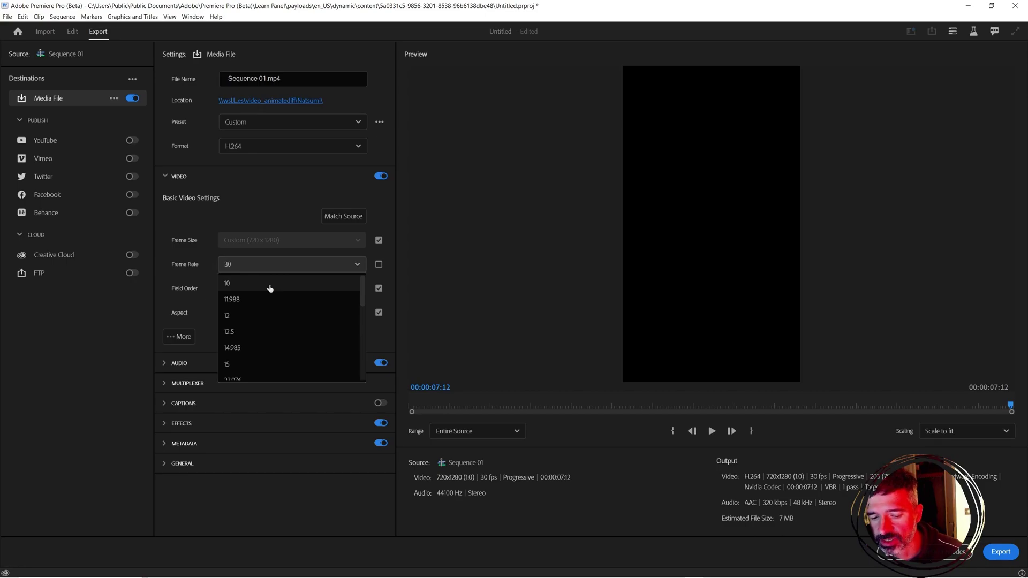
left_click(270, 287)
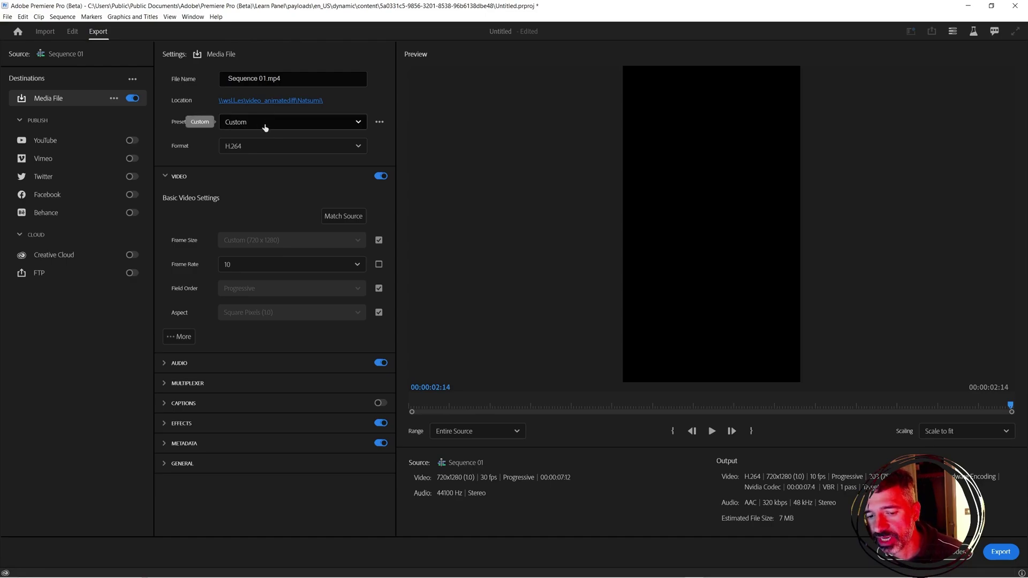
Look through the available export formats and close the list without choosing another one
left_click(266, 152)
scroll(289, 268, "down", 1)
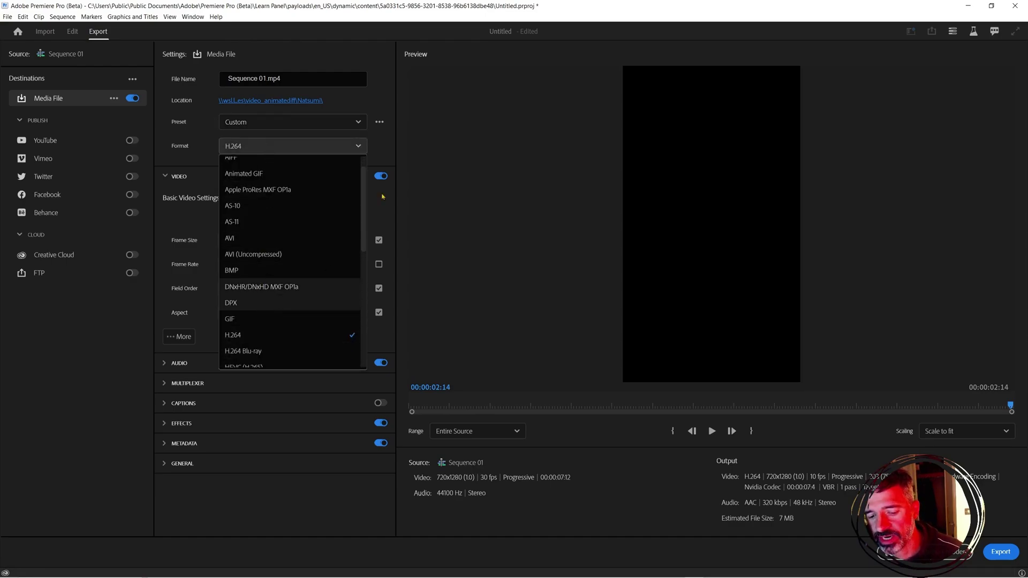
left_click(384, 81)
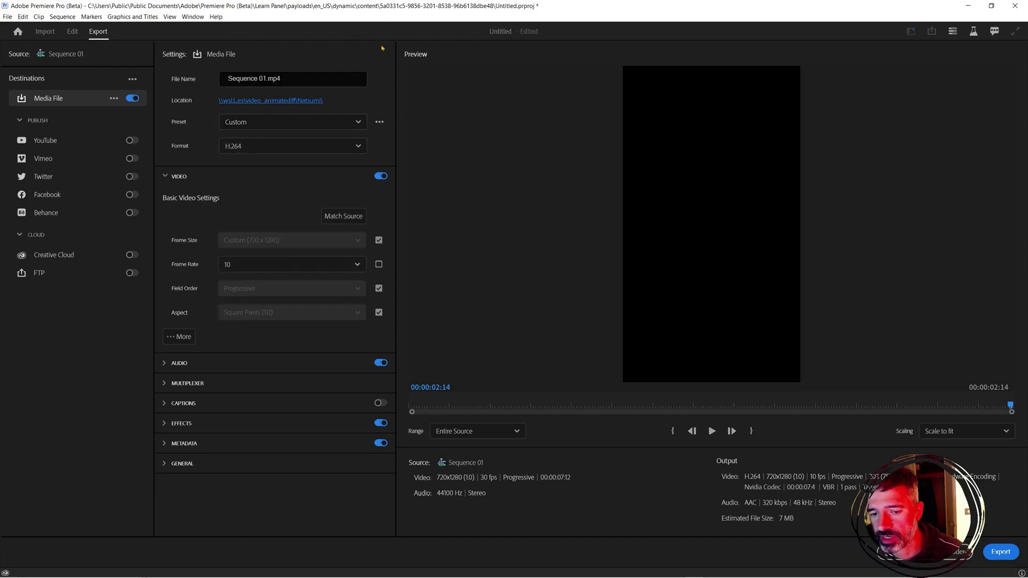
Minimise Premiere Pro and return to the Stable Diffusion web UI to view the frame-numbered txt2img prompt and generation settings
left_click(968, 9)
scroll(384, 320, "up", 15)
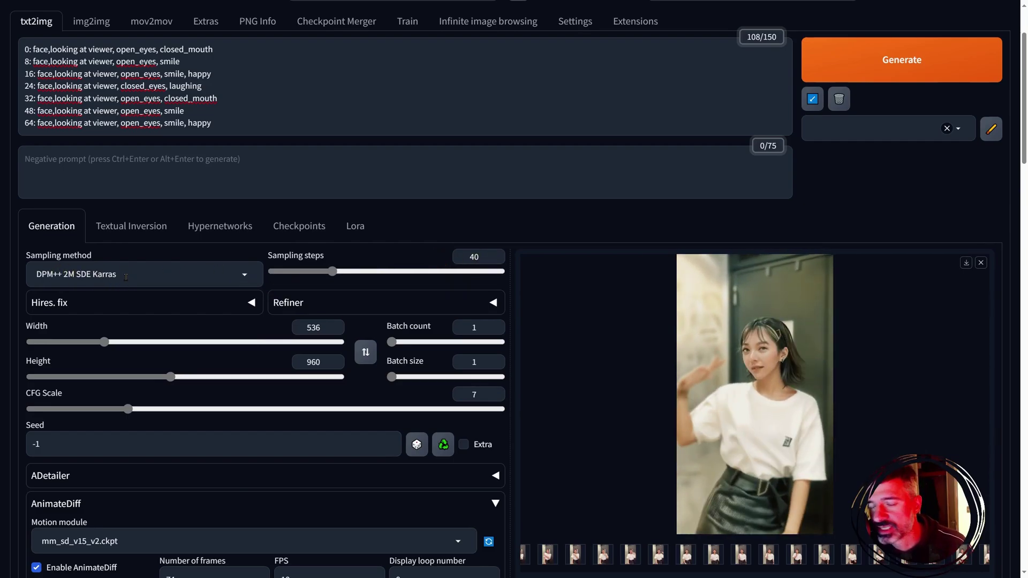
scroll(336, 227, "up", 2)
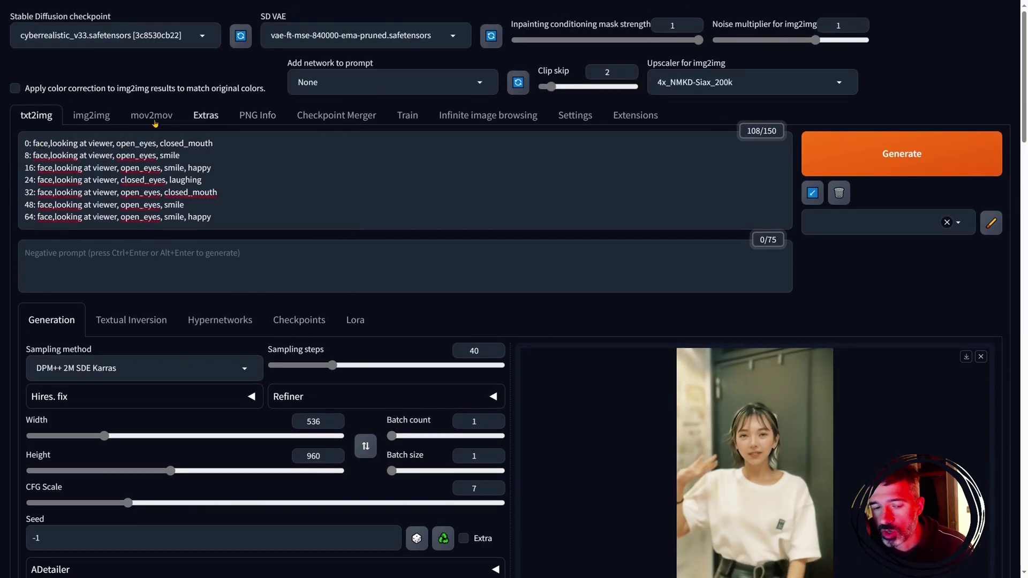
left_click(28, 143)
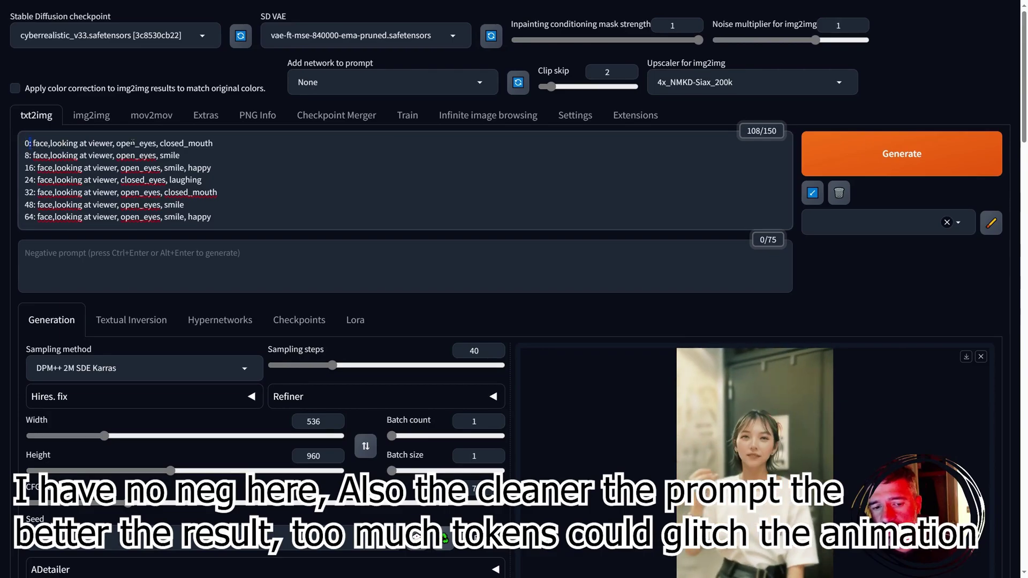
left_click_drag(213, 143, 33, 143)
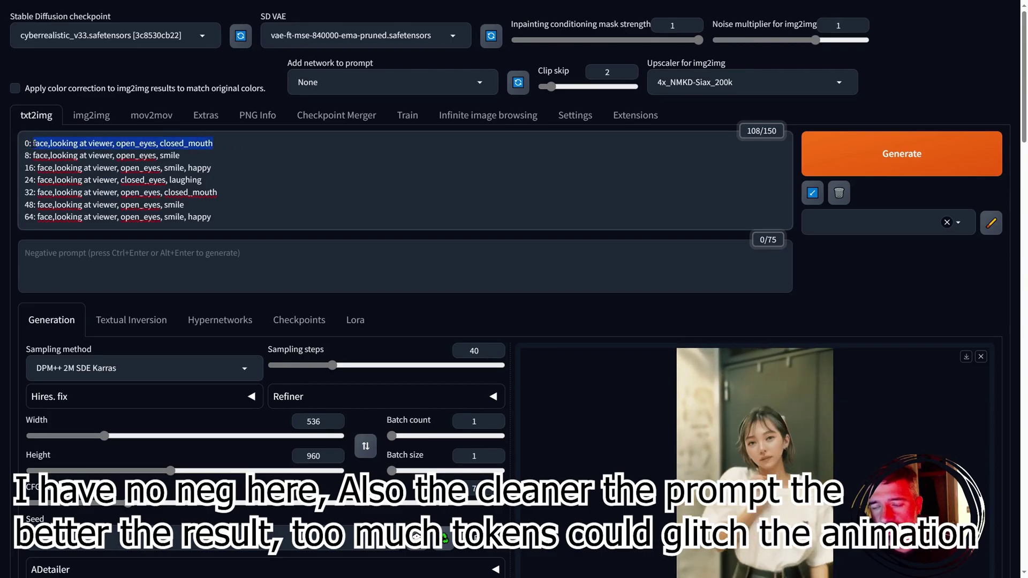
type("Z")
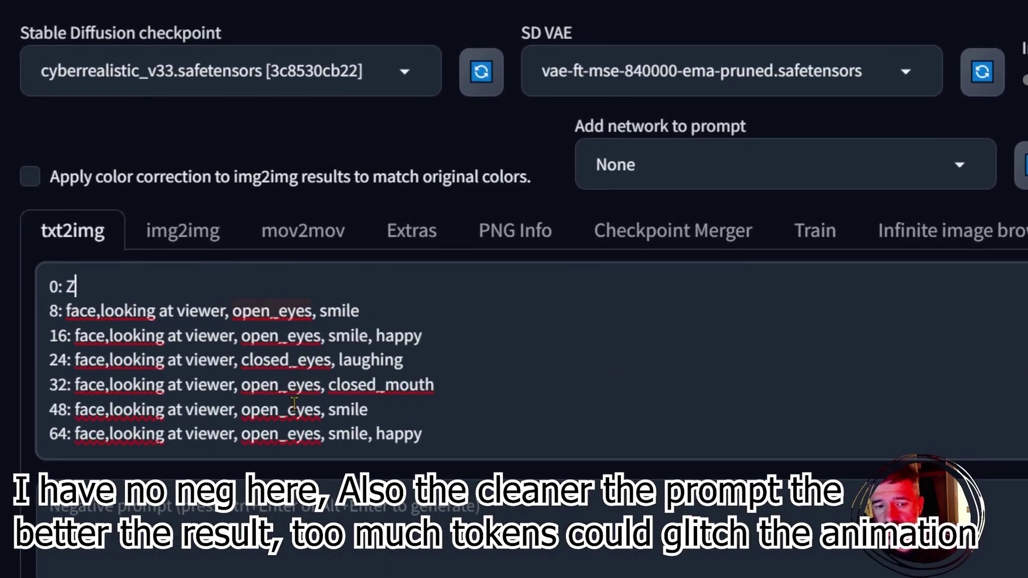
key("ctrl+z")
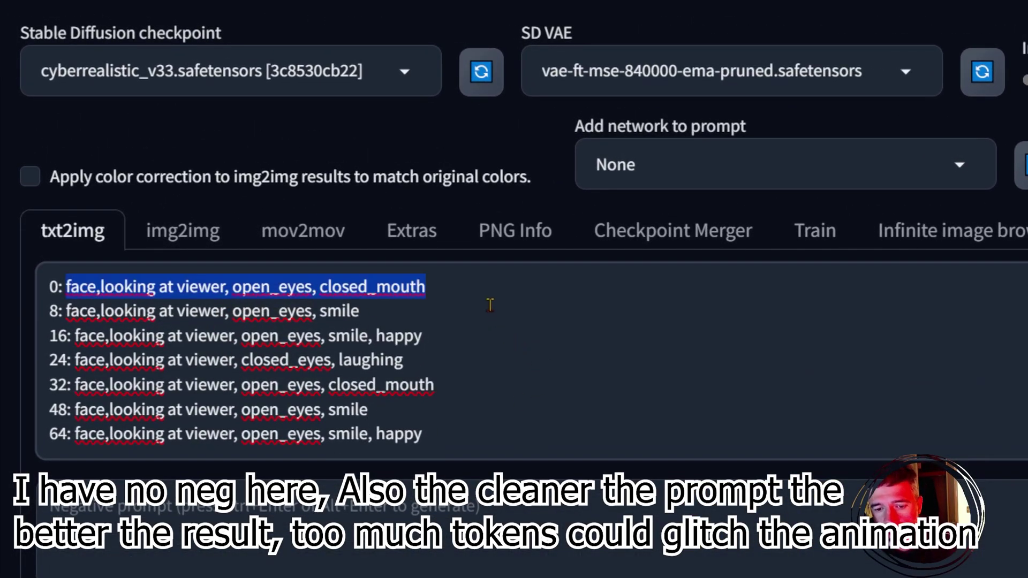
left_click(490, 306)
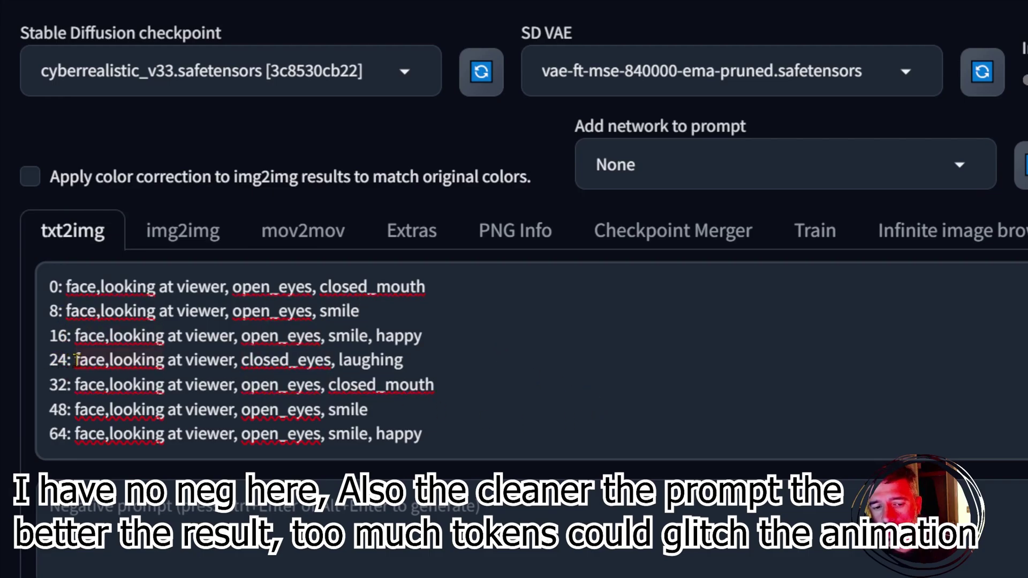
Highlight the frame 24 line in the prompt to examine its frame number and the expression described for it
left_click_drag(71, 360, 36, 358)
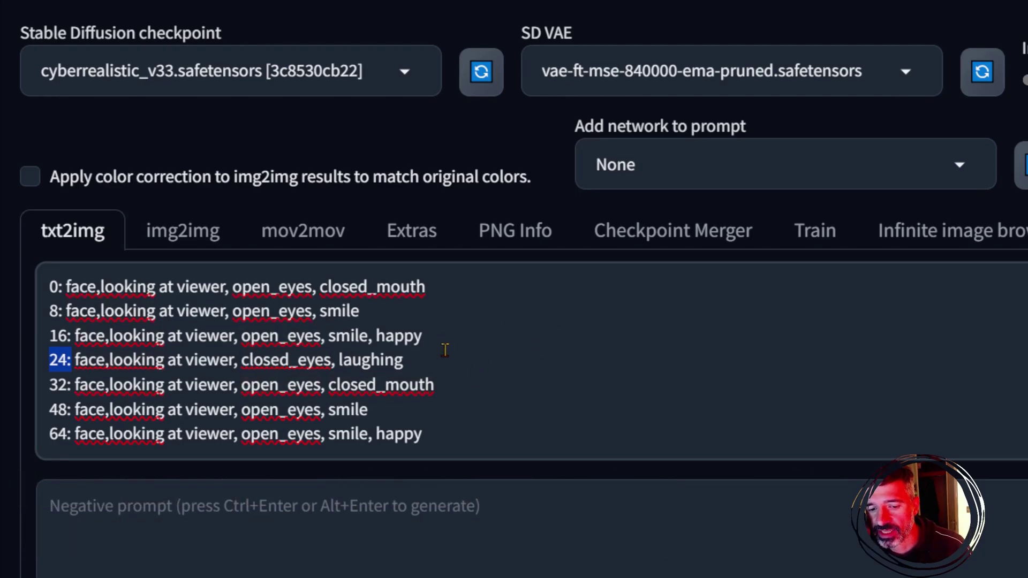
left_click_drag(403, 360, 50, 360)
scroll(509, 393, "down", 15)
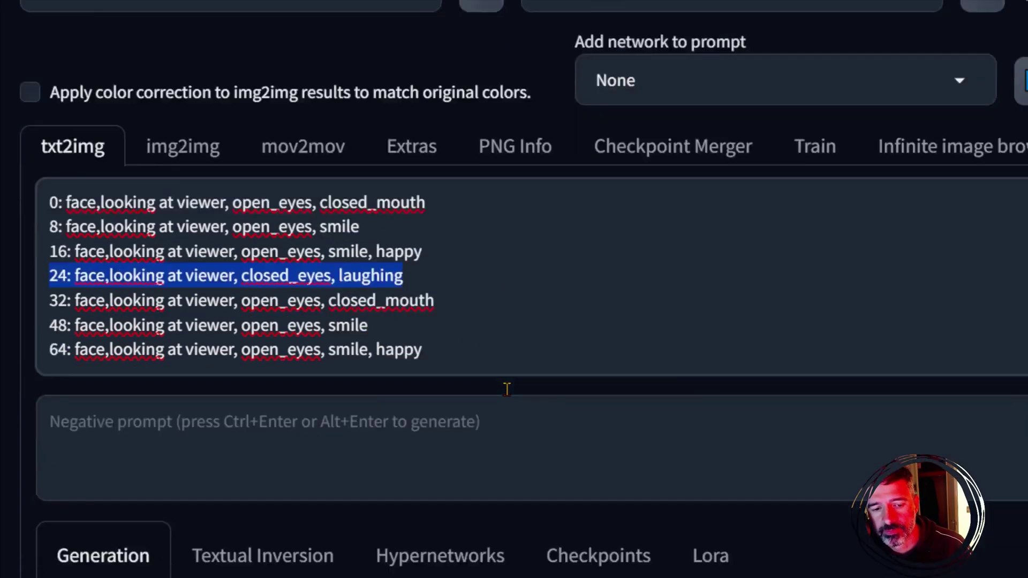
scroll(349, 329, "up", 15)
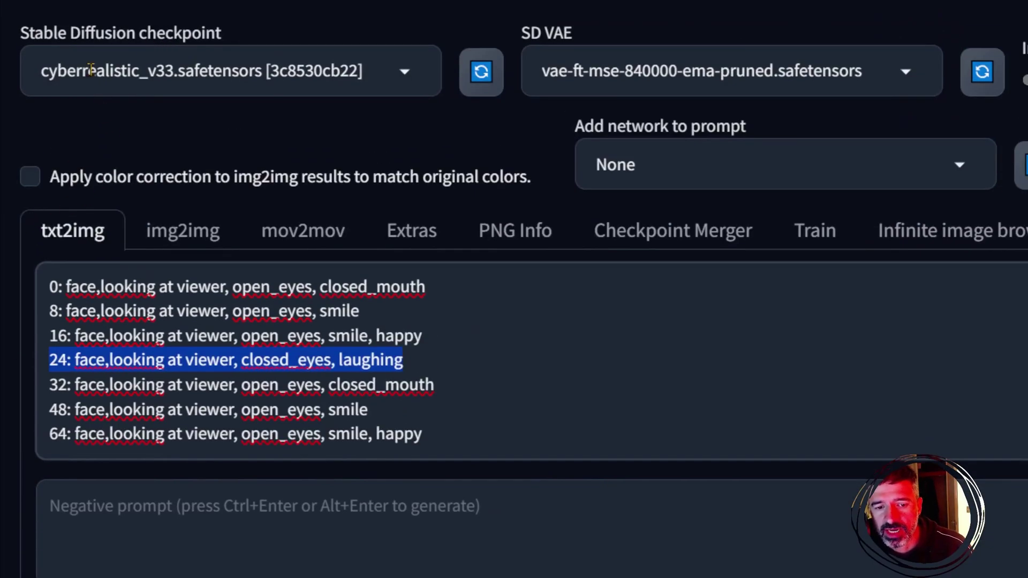
Switch to the other Stable Diffusion session with the blonde portrait prompt and set AnimateDiff's number of frames to 48
left_click(145, 16)
scroll(364, 476, "down", 2)
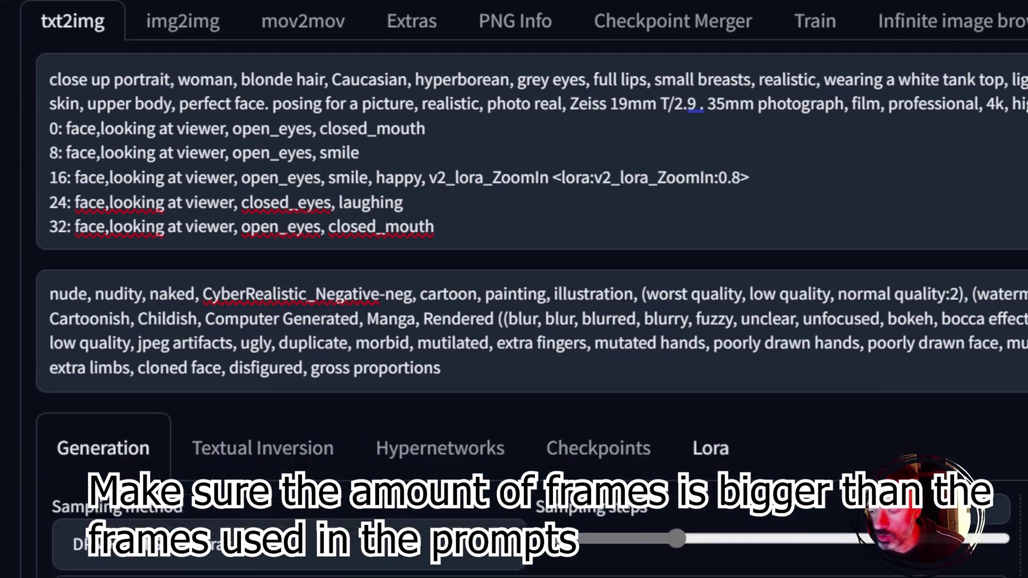
scroll(434, 311, "down", 20)
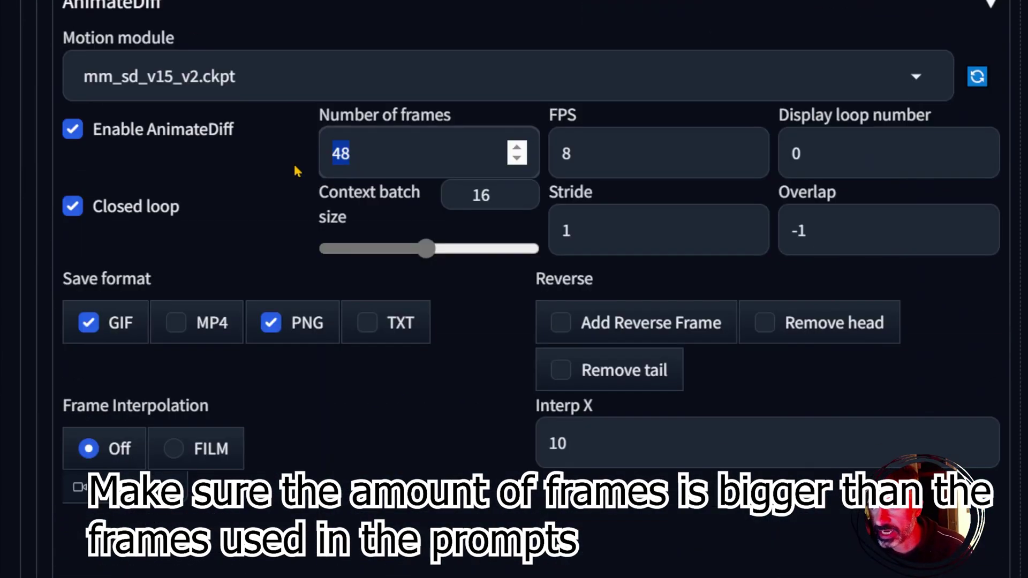
key("BackSpace")
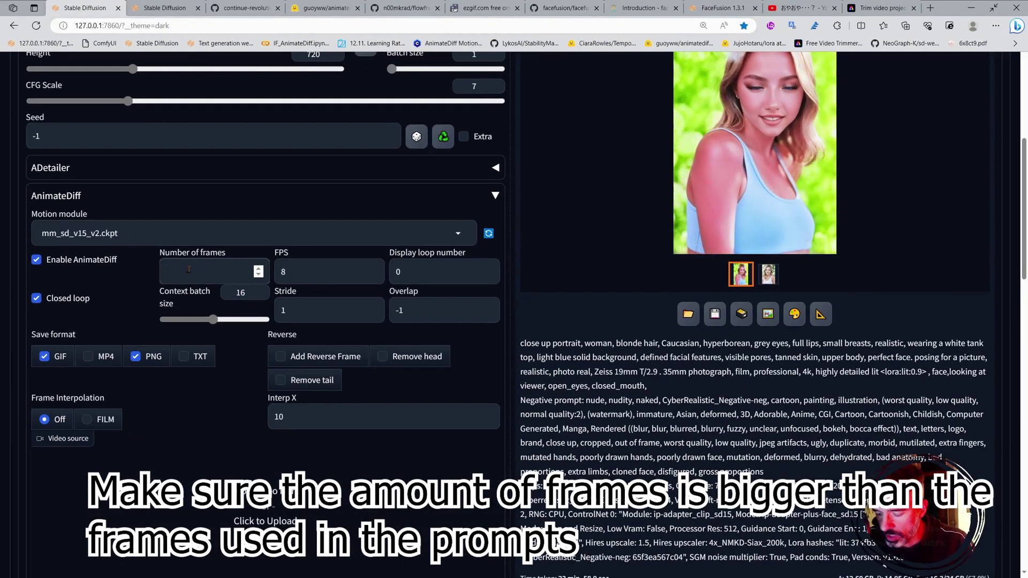
type("480")
Compare the frame numbers in the portrait prompt with AnimateDiff's frame count, FPS, closed loop and interpolation settings
scroll(189, 269, "up", 8)
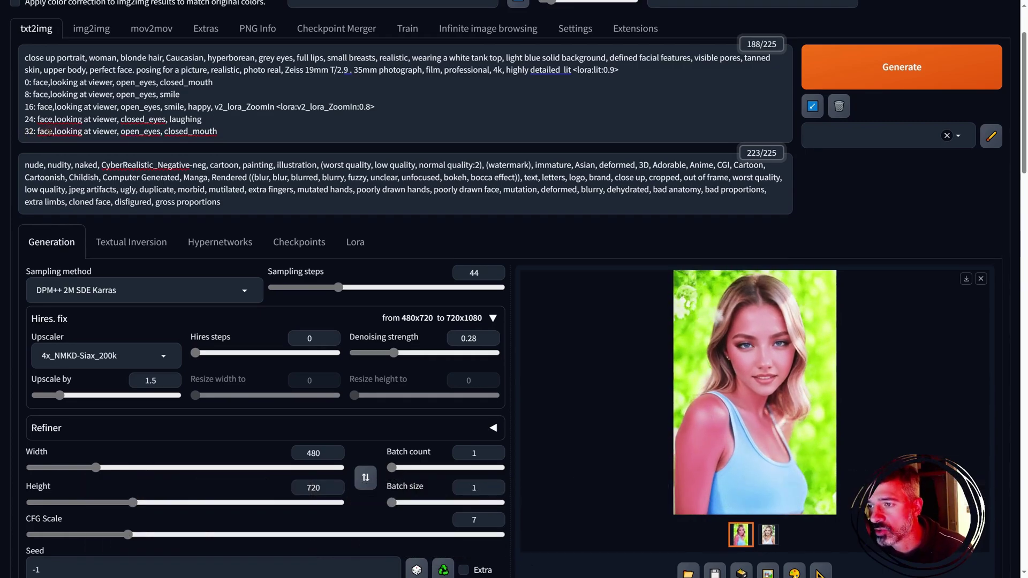
scroll(175, 202, "down", 8)
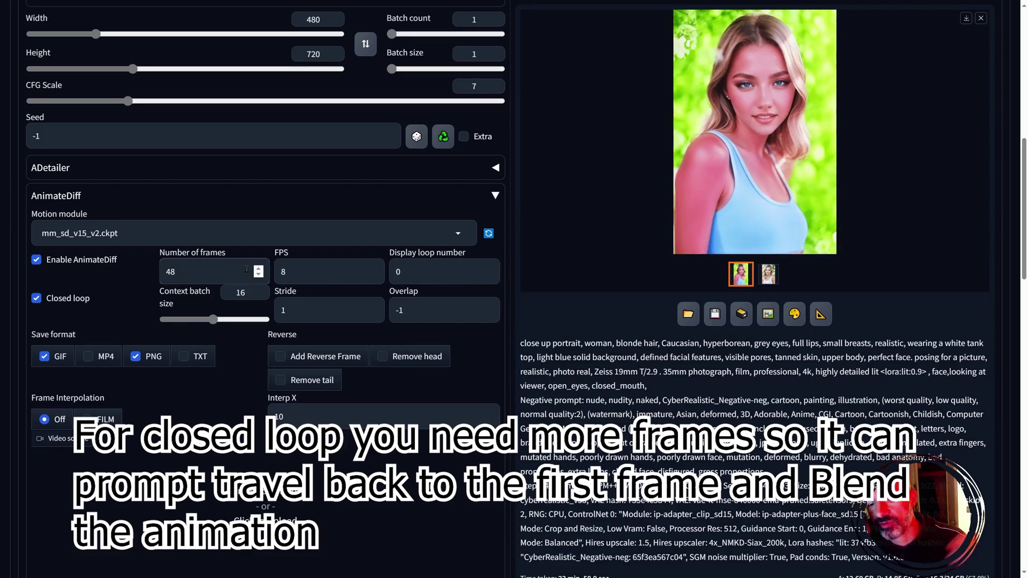
double_click(280, 269)
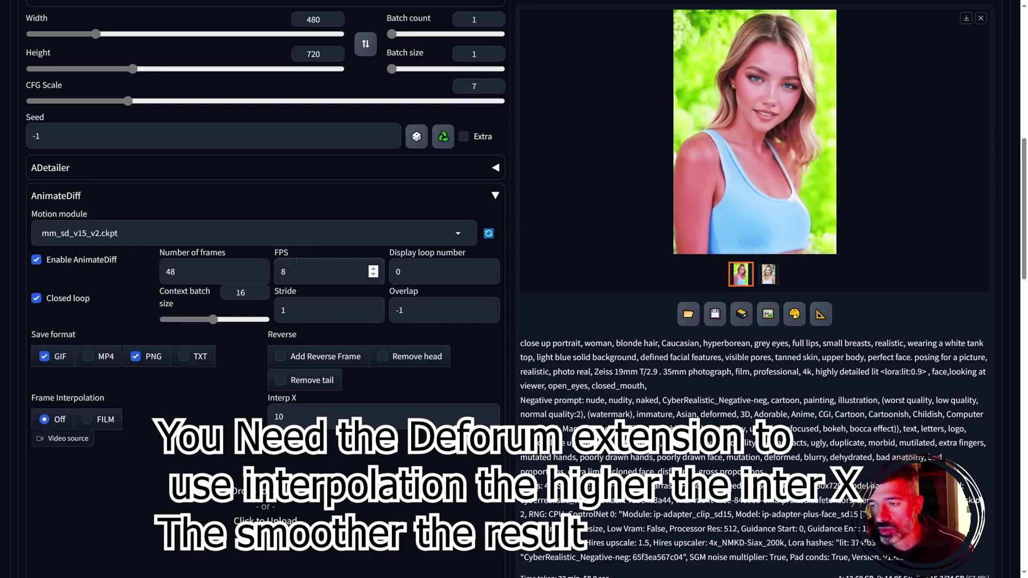
scroll(835, 141, "up", 5)
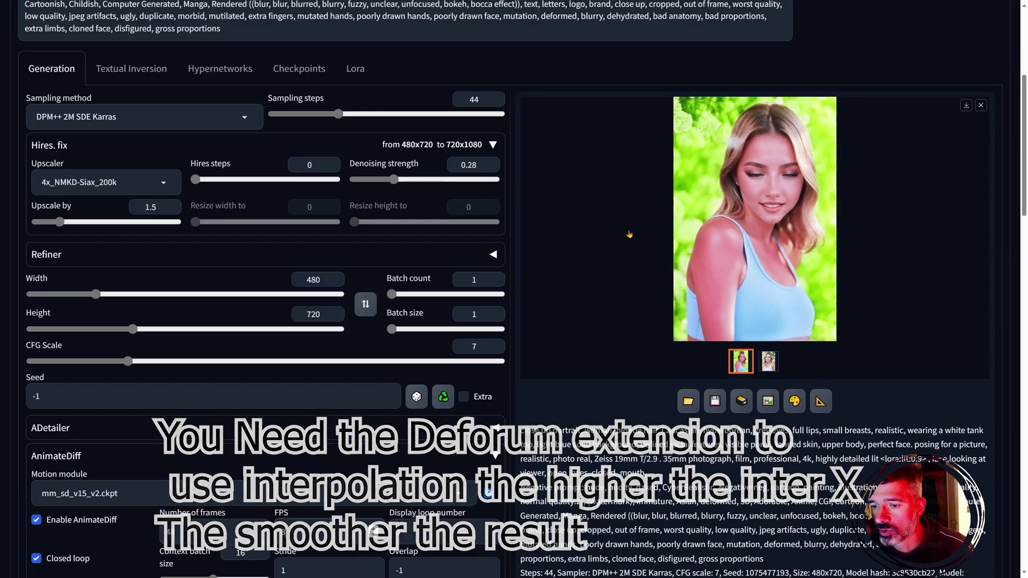
scroll(694, 187, "up", 5)
Open the Flowframes GitHub repository and examine its README, build links and the interpolator's interface options
mouse_move(368, 4)
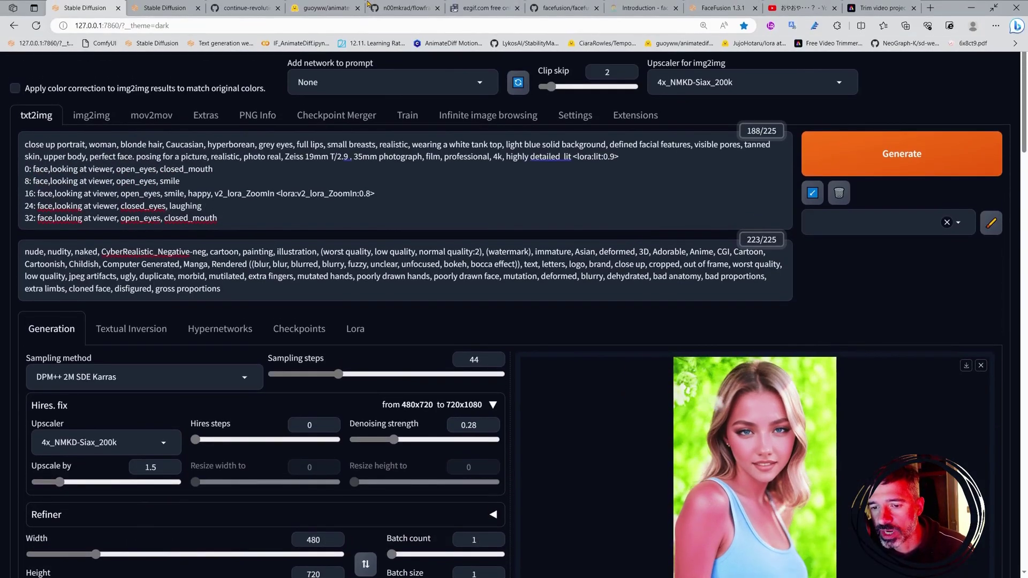
left_click(407, 8)
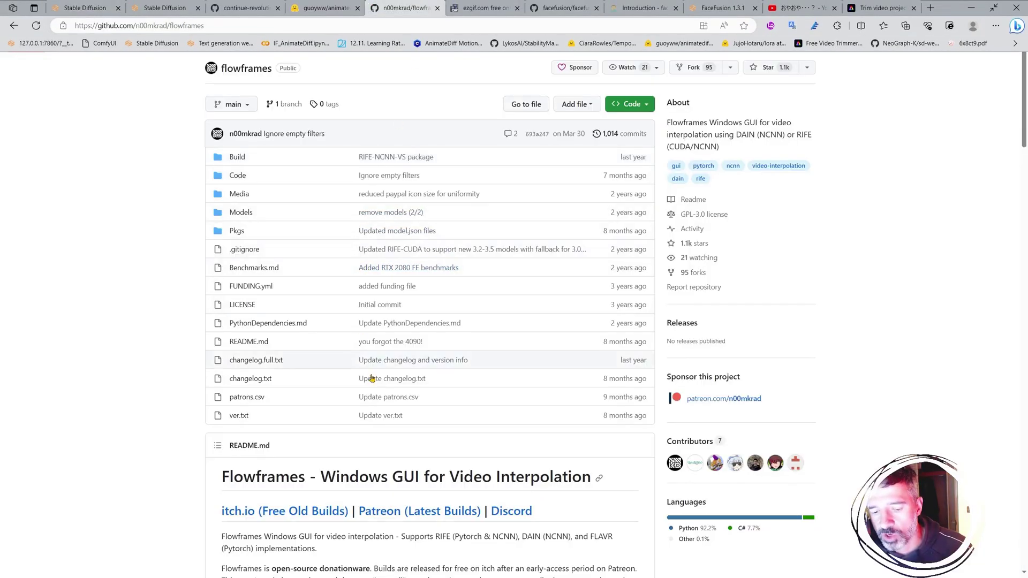
scroll(396, 252, "down", 5)
scroll(395, 303, "down", 5)
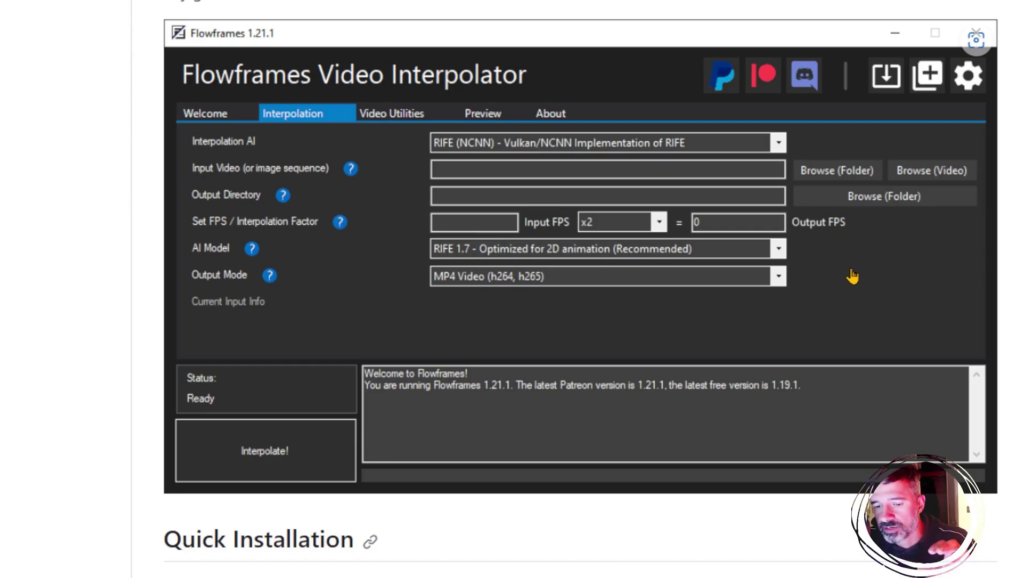
scroll(854, 282, "up", 10)
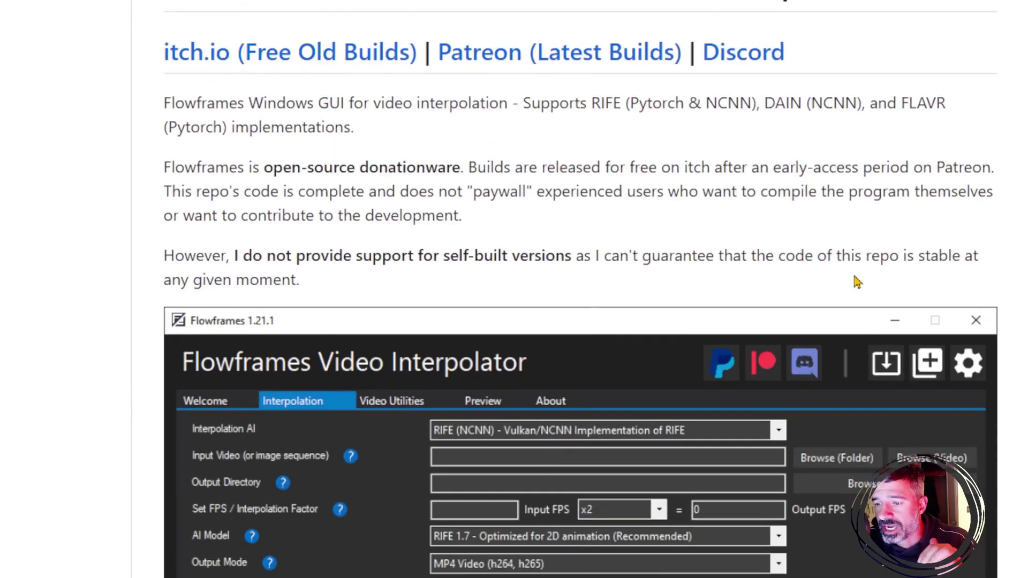
scroll(877, 247, "up", 3)
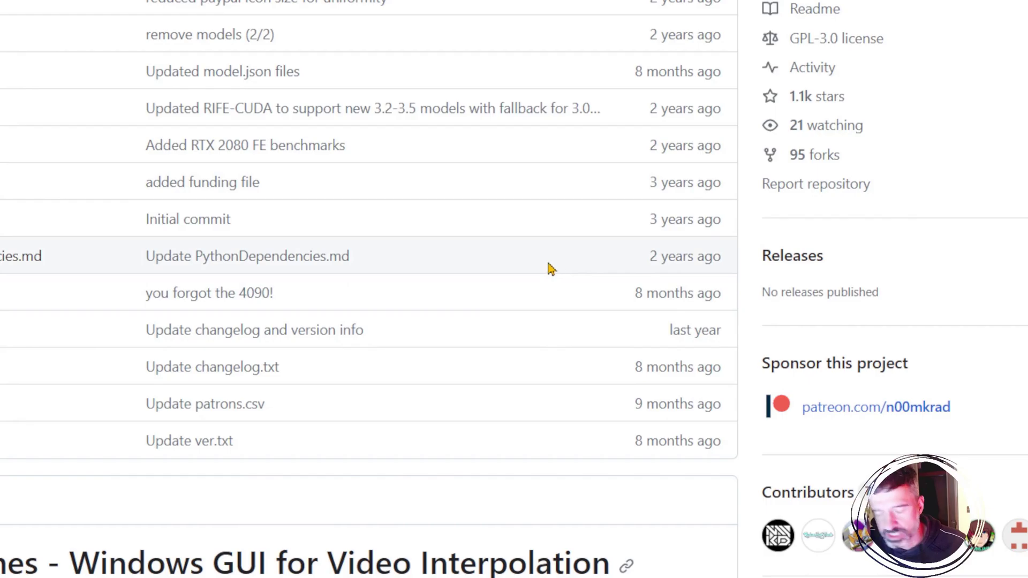
scroll(522, 306, "down", 10)
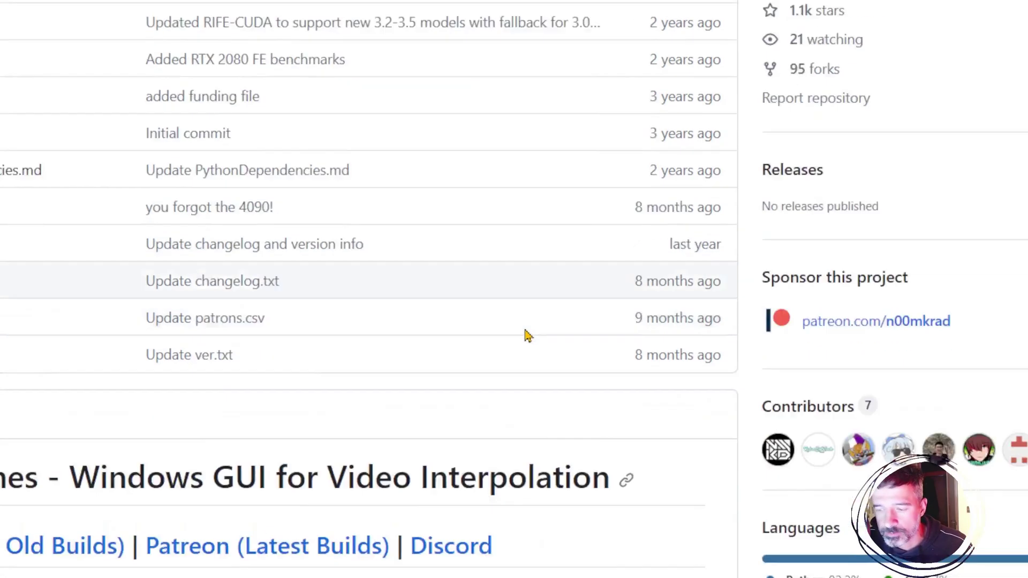
scroll(525, 305, "down", 3)
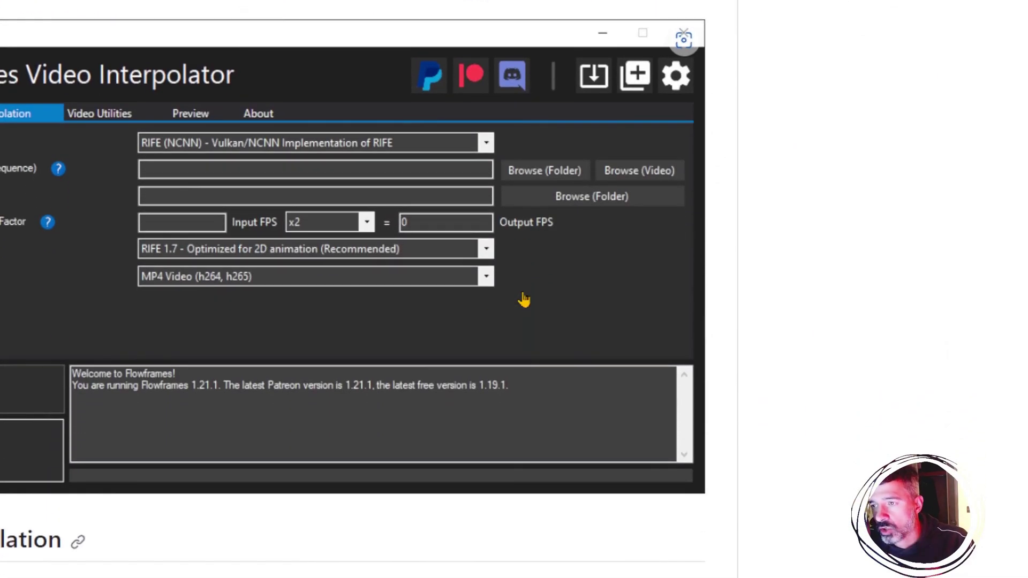
scroll(459, 18, "up", 8)
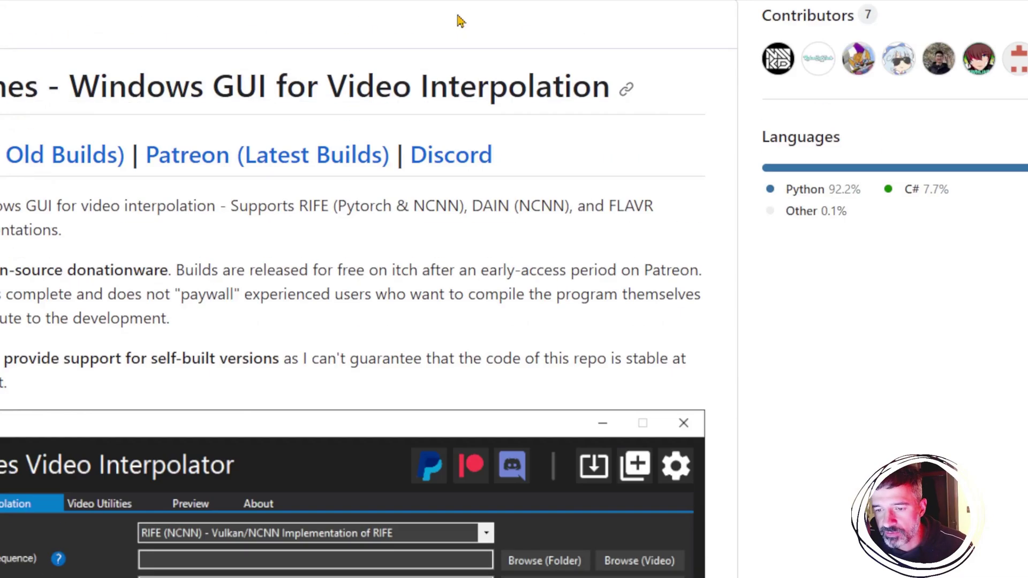
scroll(456, 211, "up", 6)
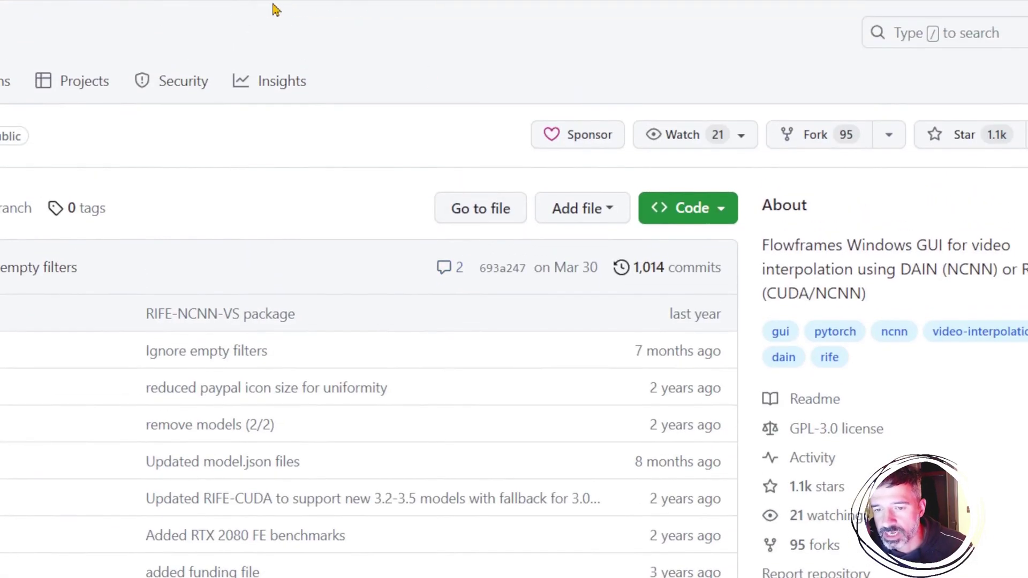
View the AnimateDiff model files on Hugging Face and the ezgif.com online GIF editor
mouse_move(427, 4)
left_click(321, 8)
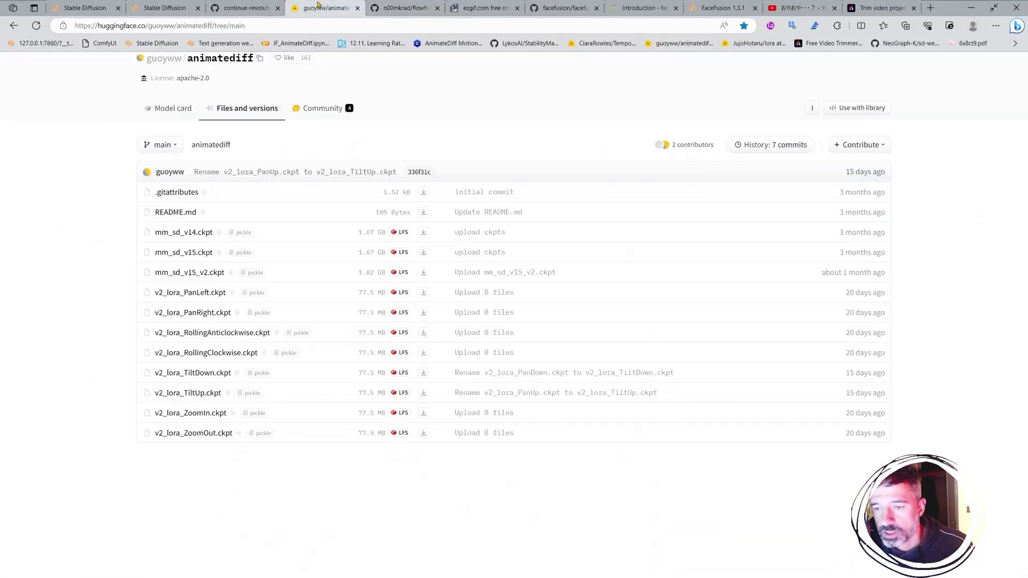
left_click(489, 8)
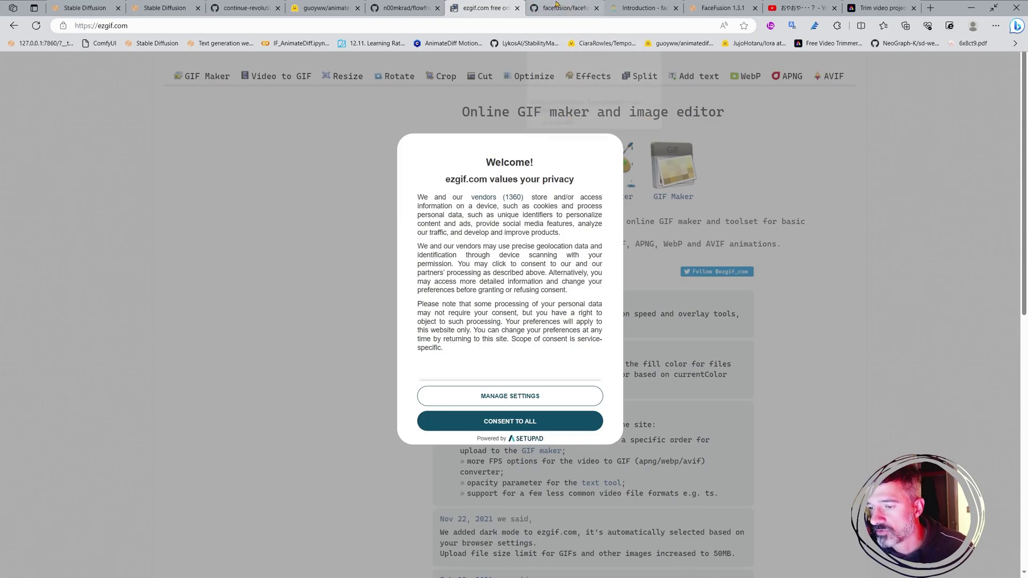
View Adobe Express's video trimming tool and the dance clip in Microsoft Clipchamp, and minimise Clipchamp
left_click(866, 6)
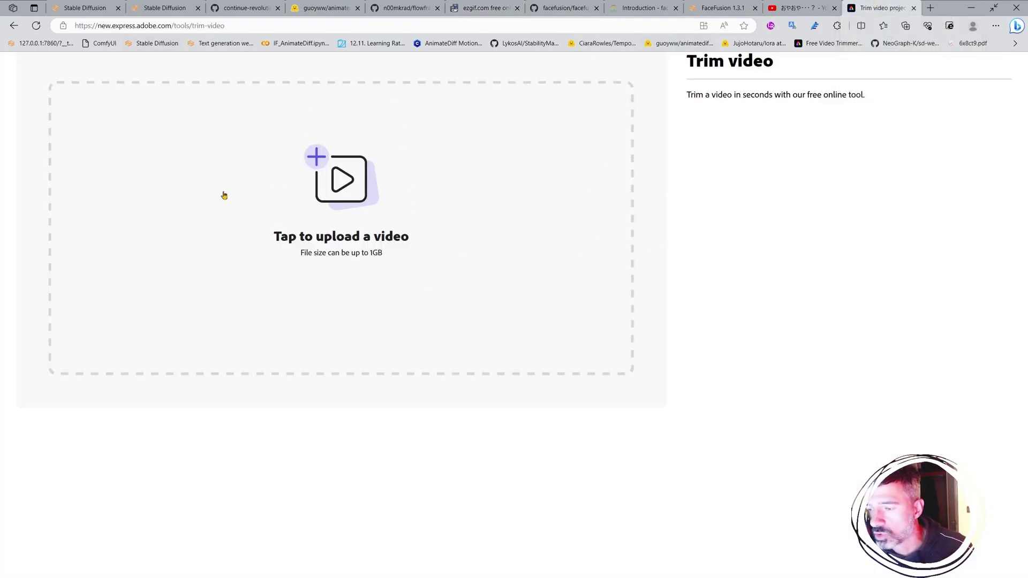
key("super")
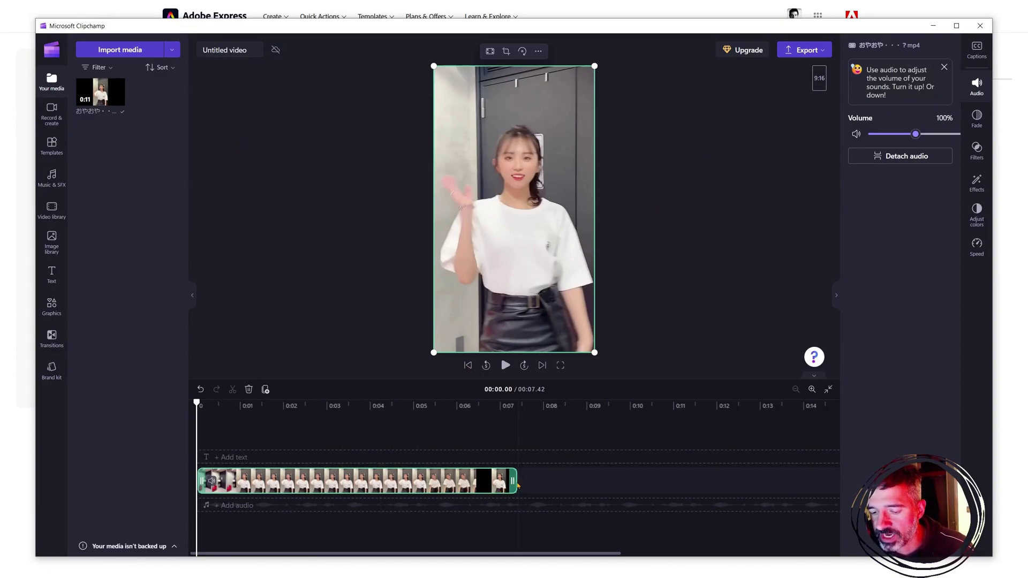
left_click(933, 26)
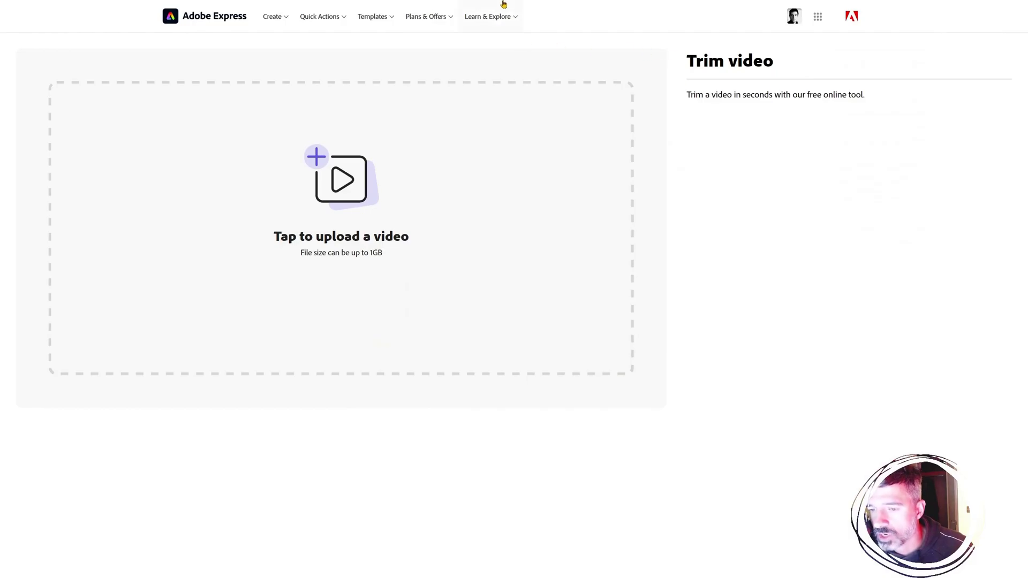
Open FaceFusion and examine its frame processors, source face, target video, trim settings and face-swap preview in full-screen view
mouse_move(512, 4)
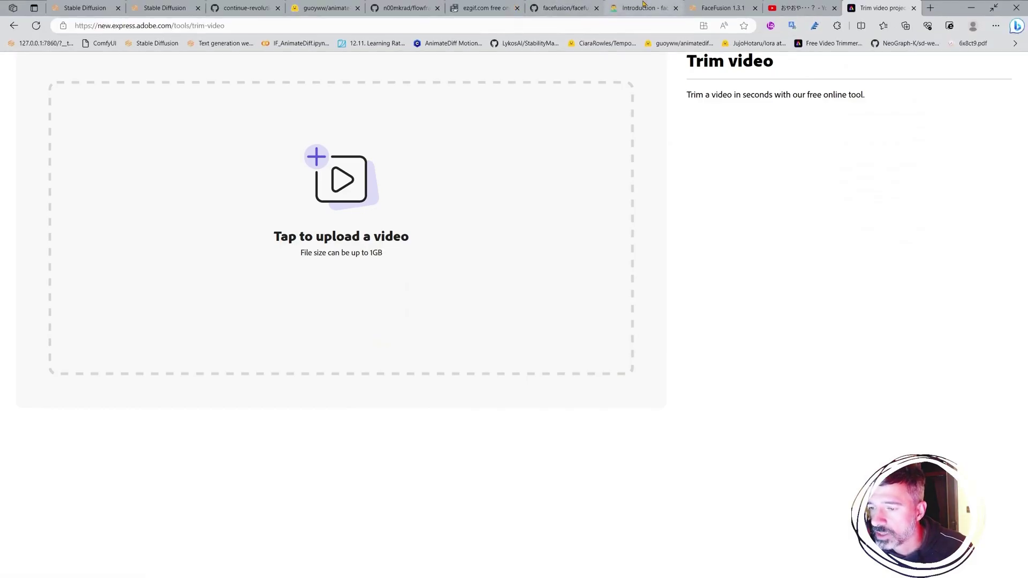
left_click(713, 6)
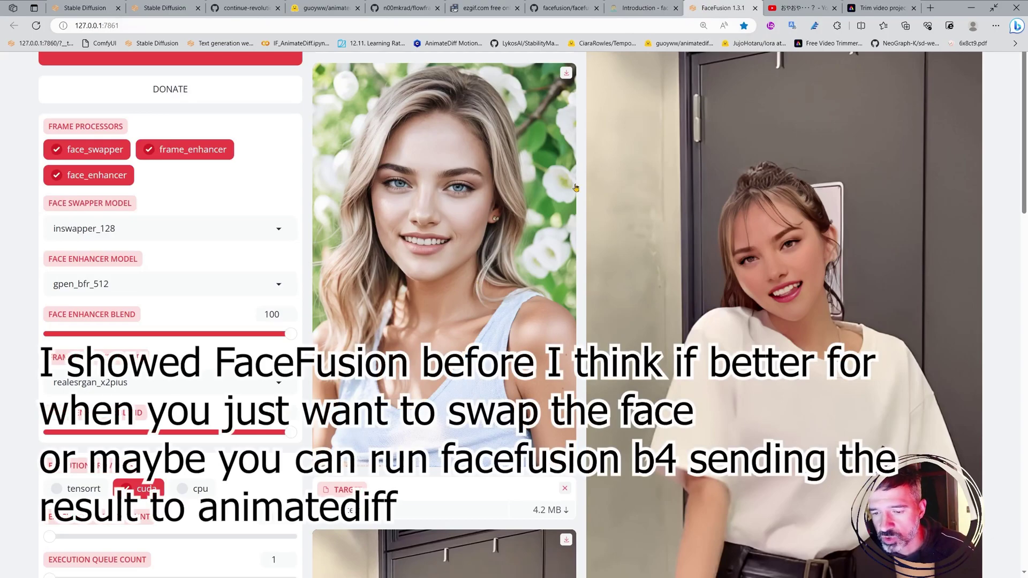
scroll(632, 335, "down", 10)
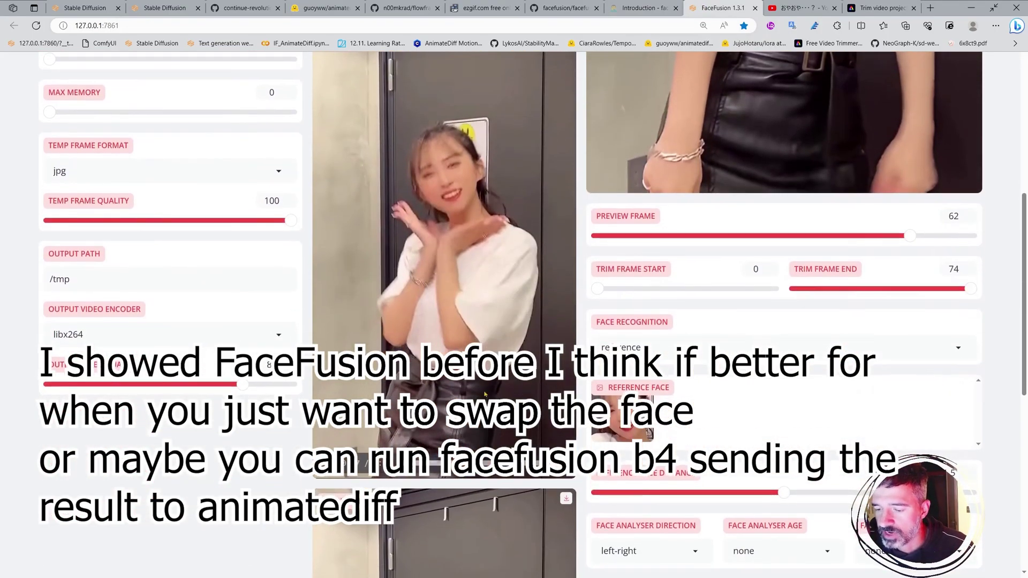
scroll(632, 334, "up", 5)
scroll(495, 328, "up", 2)
scroll(495, 328, "down", 9)
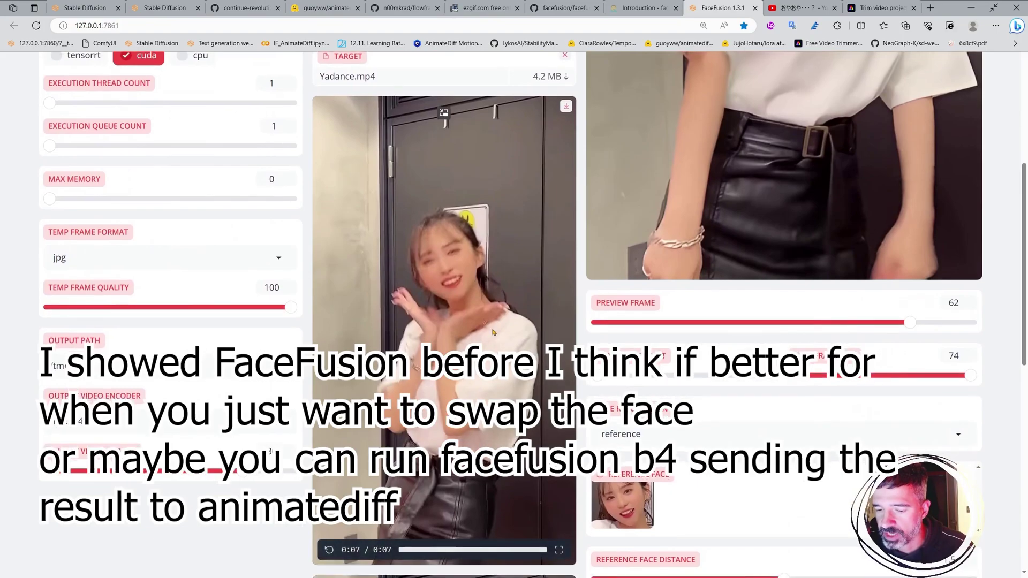
scroll(495, 329, "up", 10)
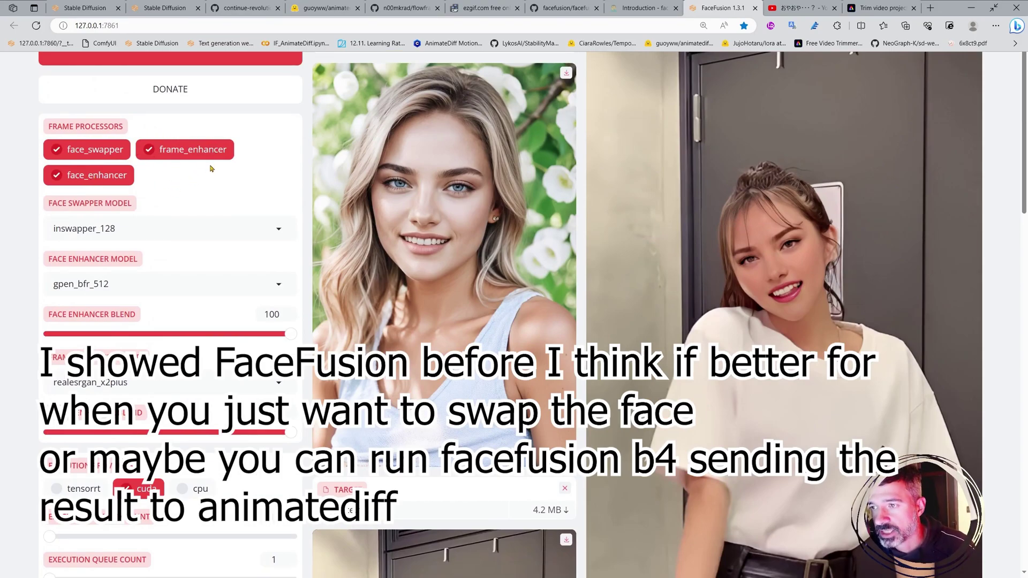
key("F11")
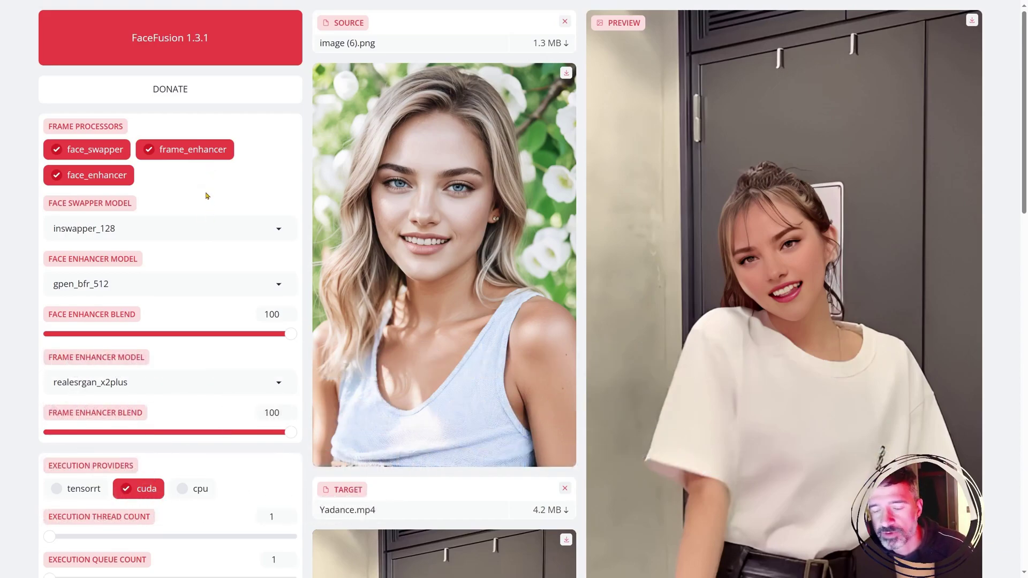
Examine FaceFusion's execution, output encoding and face analyser settings and the face-swapped output video, and toggle the full-screen view
scroll(216, 203, "down", 3)
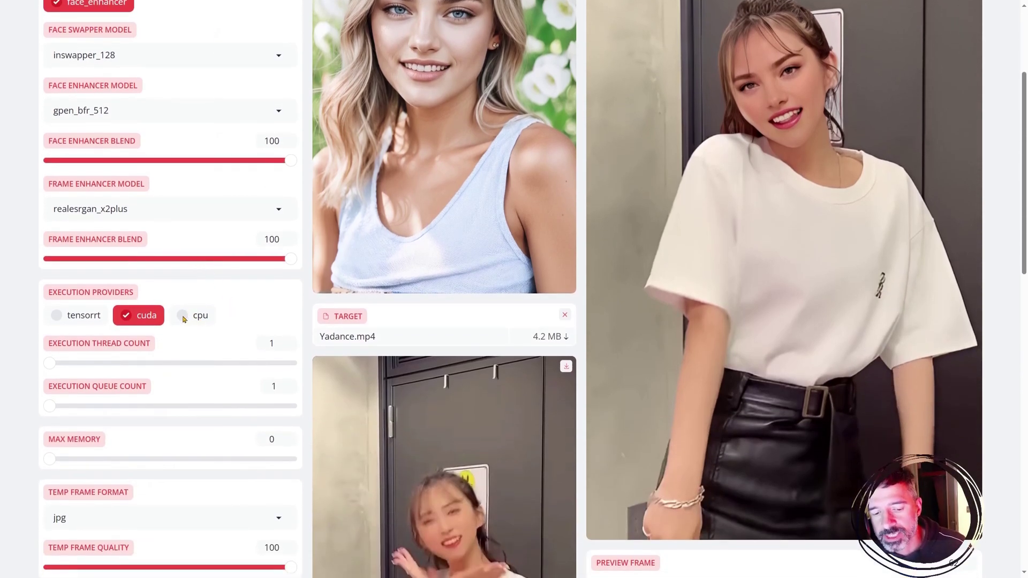
scroll(404, 242, "down", 5)
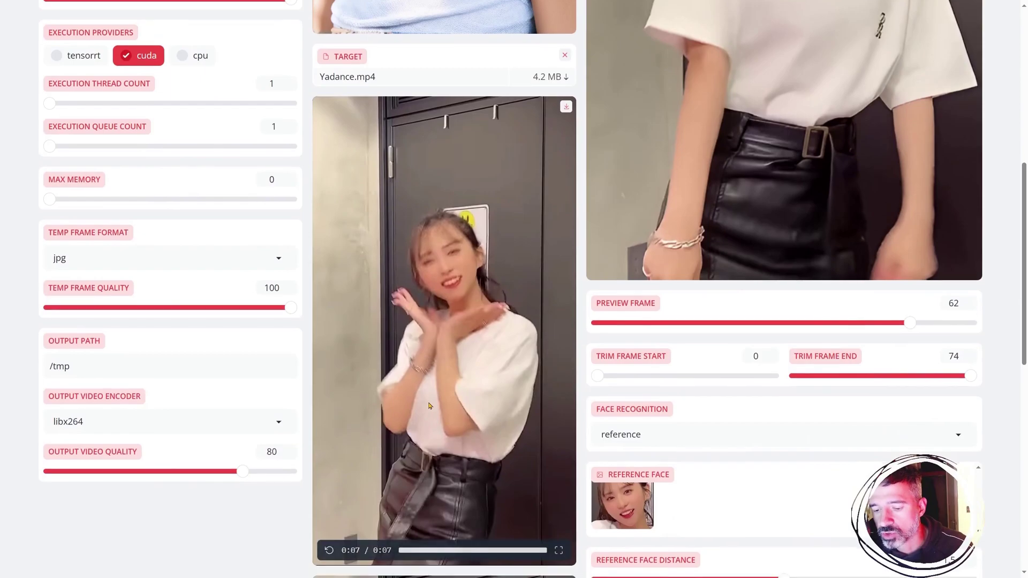
scroll(283, 542, "down", 9)
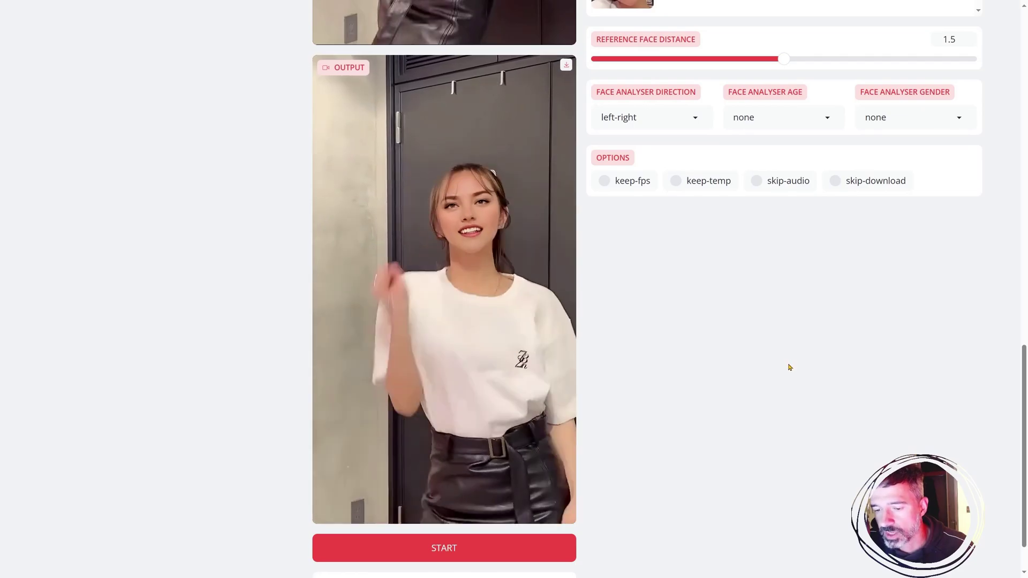
scroll(791, 367, "up", 15)
scroll(685, 162, "up", 2)
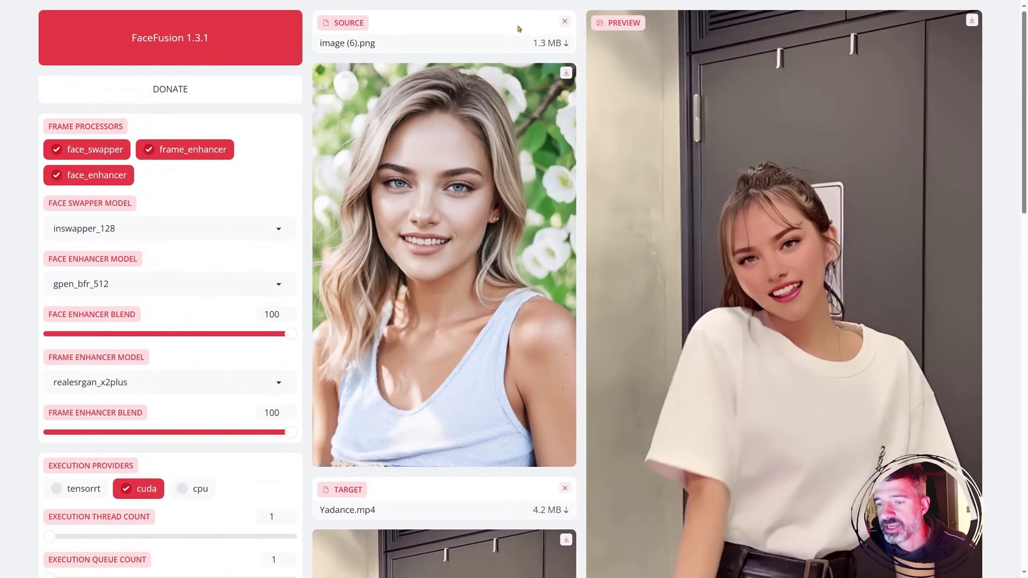
mouse_move(534, 4)
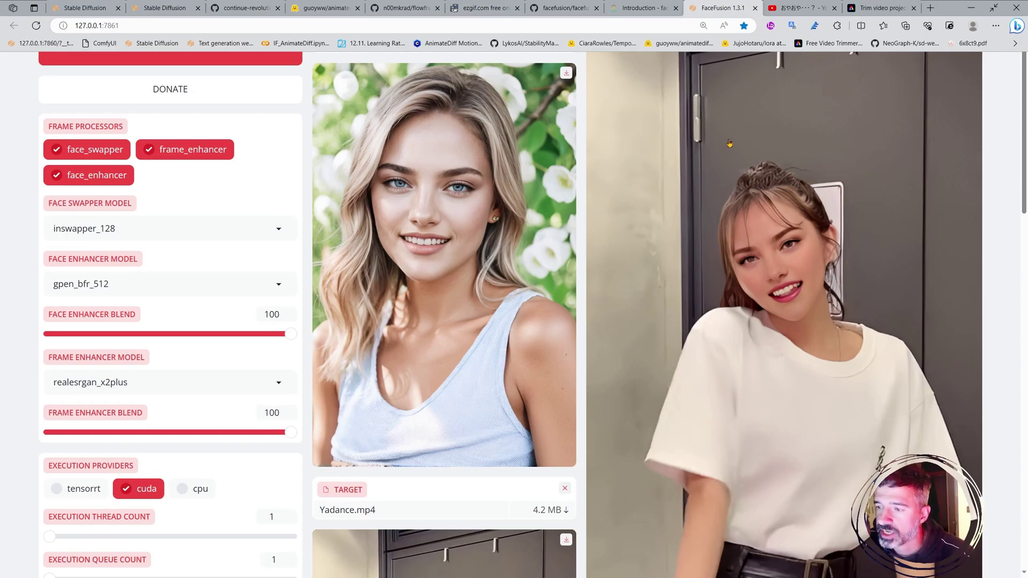
key("F11")
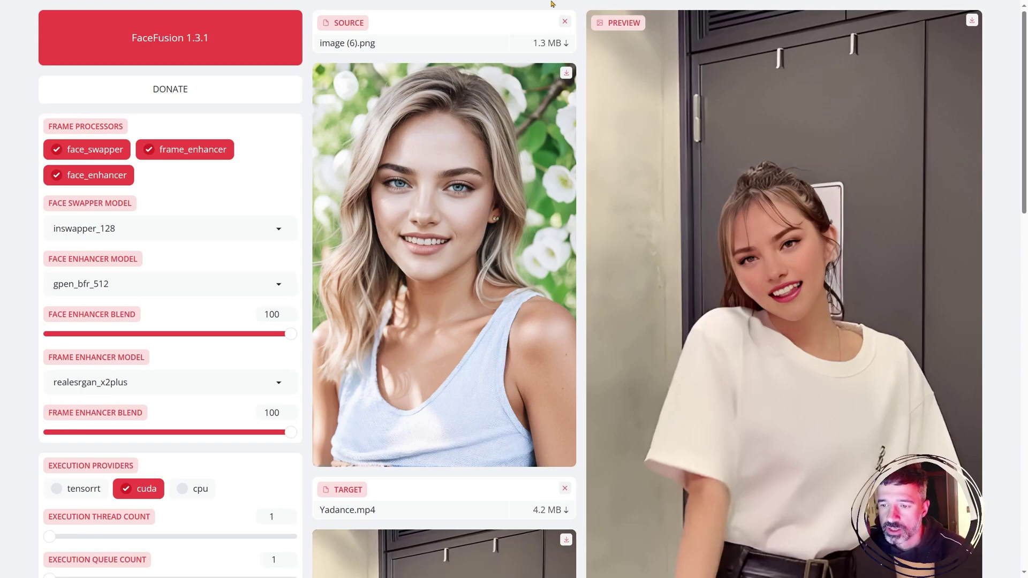
Open the FaceFusion documentation and examine the introduction's interface preview, installation section and external links
left_click(645, 8)
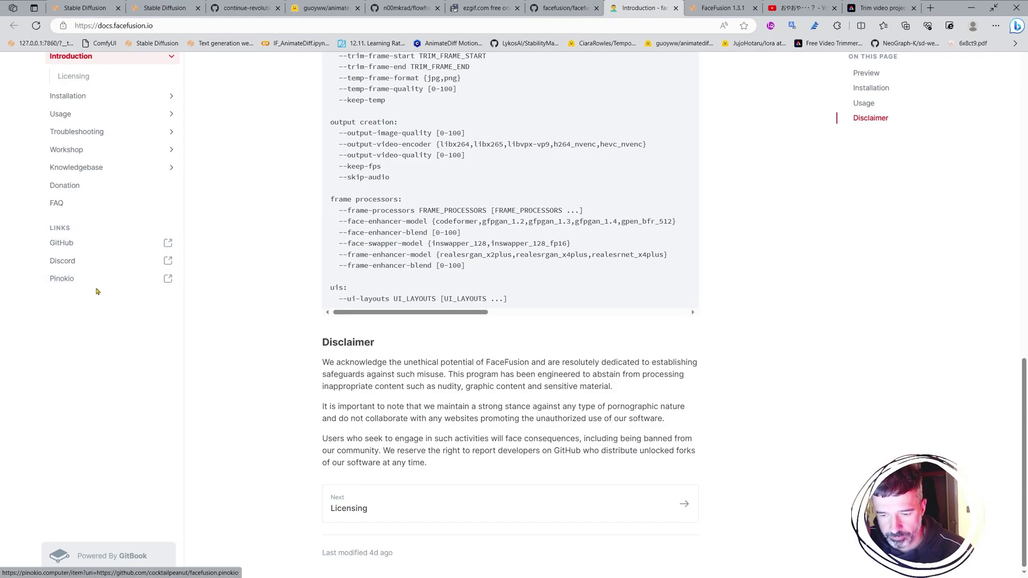
scroll(144, 322, "up", 15)
scroll(377, 263, "up", 5)
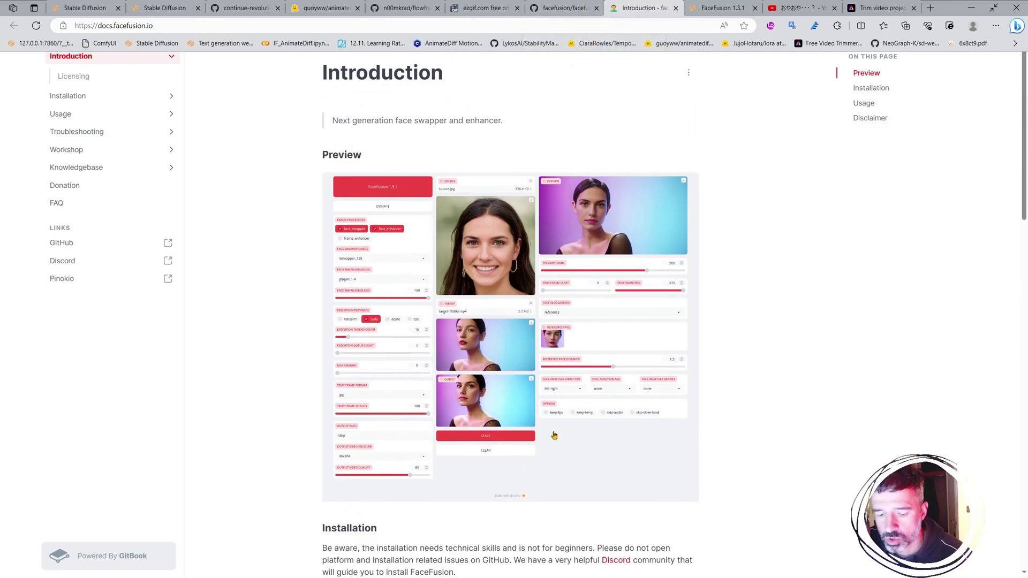
scroll(555, 435, "down", 5)
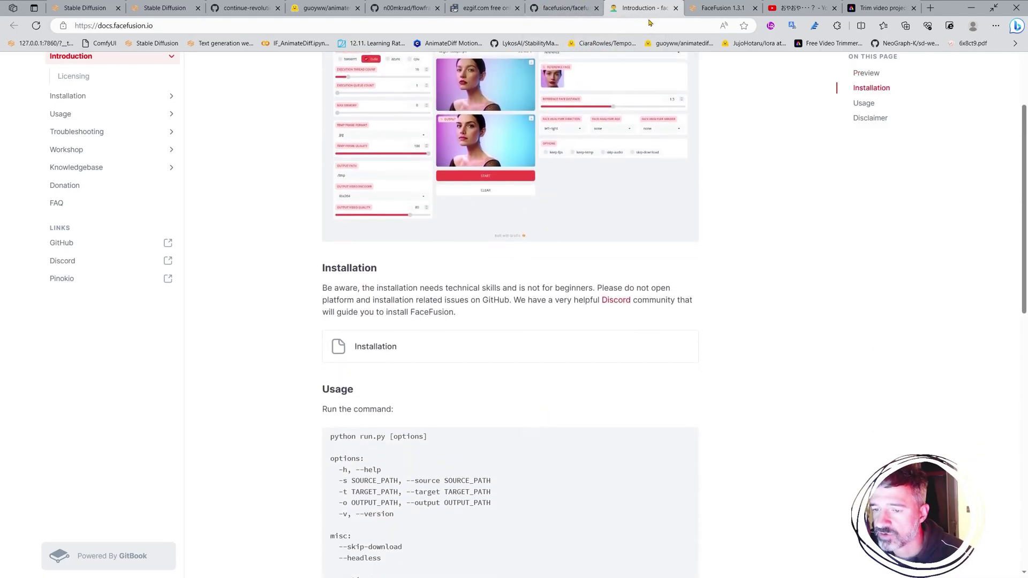
Switch back to Stable Diffusion WebUI and look through the ControlNet IP-Adapter settings and the iF_prompt_MKR script options
left_click(308, 8)
left_click(161, 8)
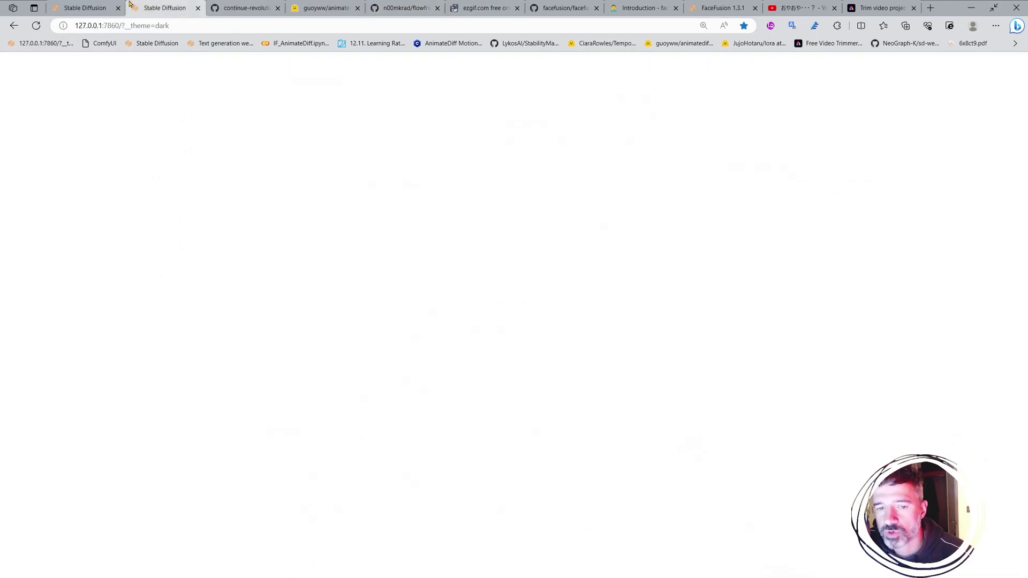
left_click(86, 7)
scroll(570, 407, "down", 3)
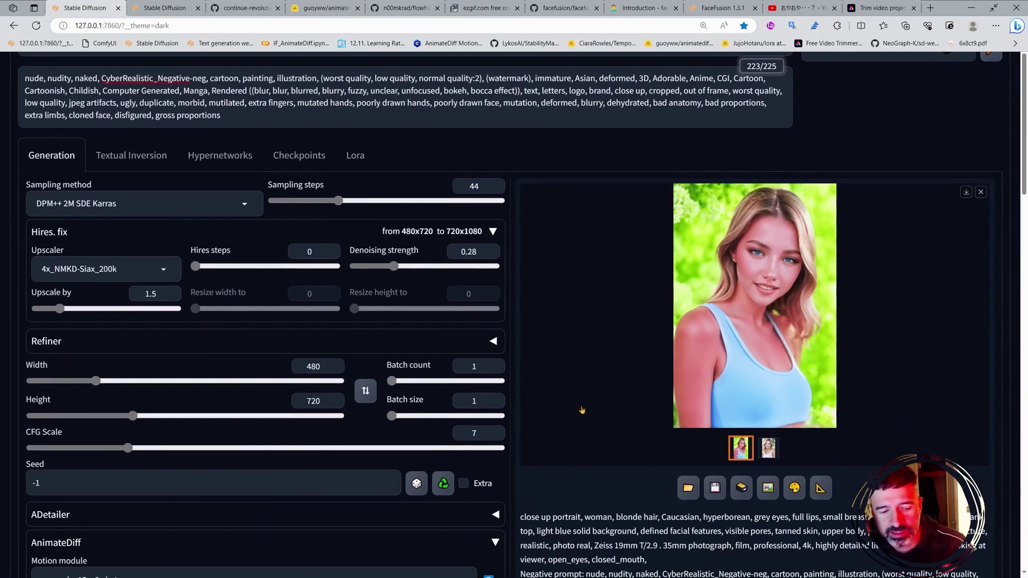
scroll(568, 397, "down", 10)
scroll(617, 427, "up", 6)
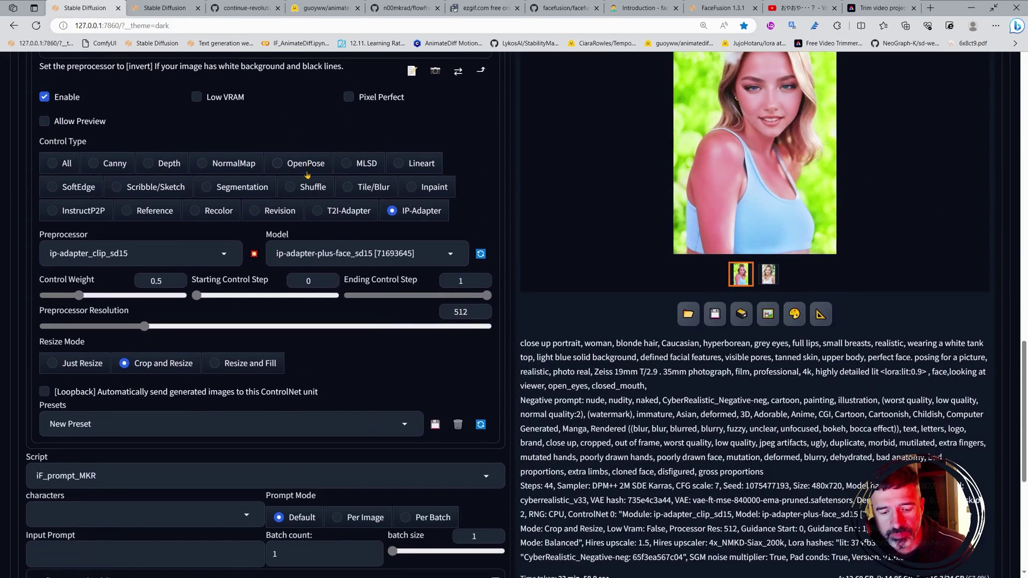
scroll(396, 431, "down", 6)
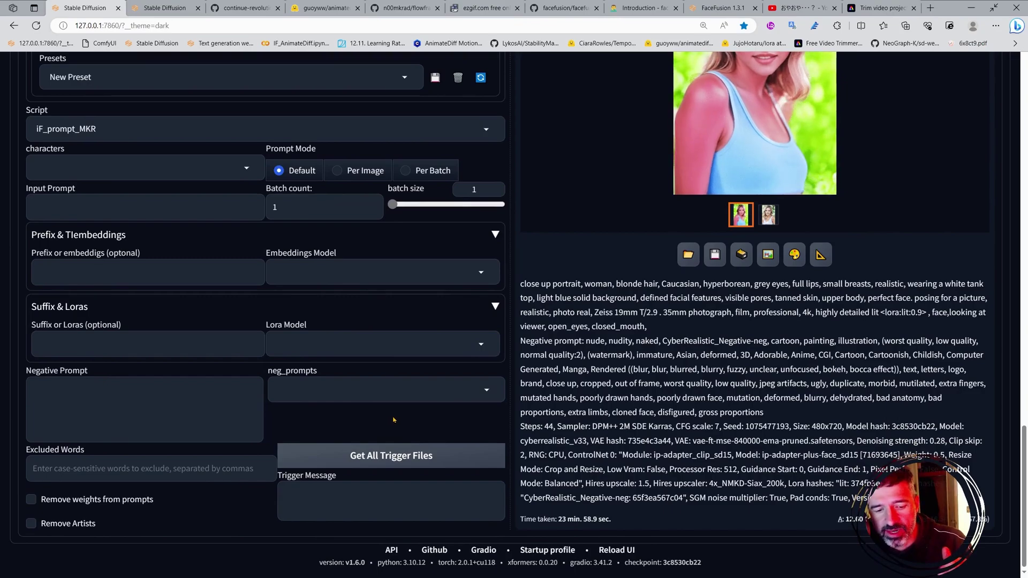
Choose v2_lora_PanRight.ckpt as the Lora Model in the iF_prompt_MKR script and select the inserted suffix text
left_click(444, 344)
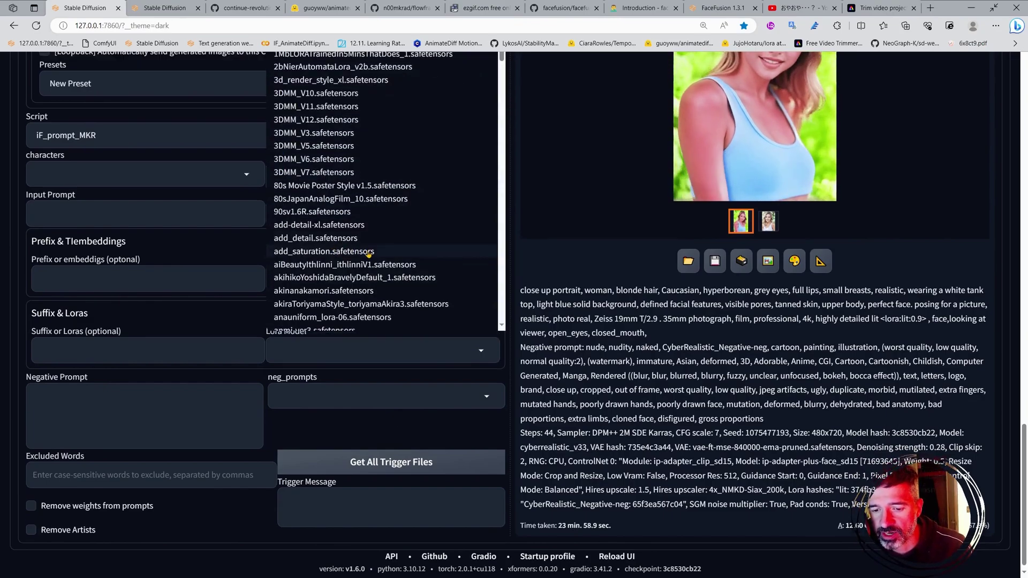
scroll(329, 462, "up", 8)
scroll(329, 462, "down", 20)
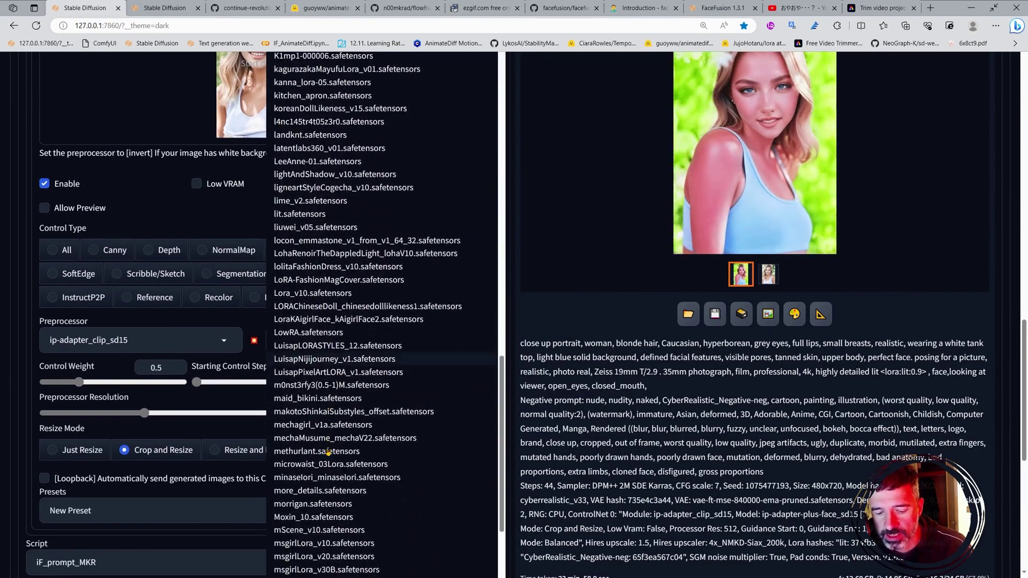
scroll(329, 449, "down", 9)
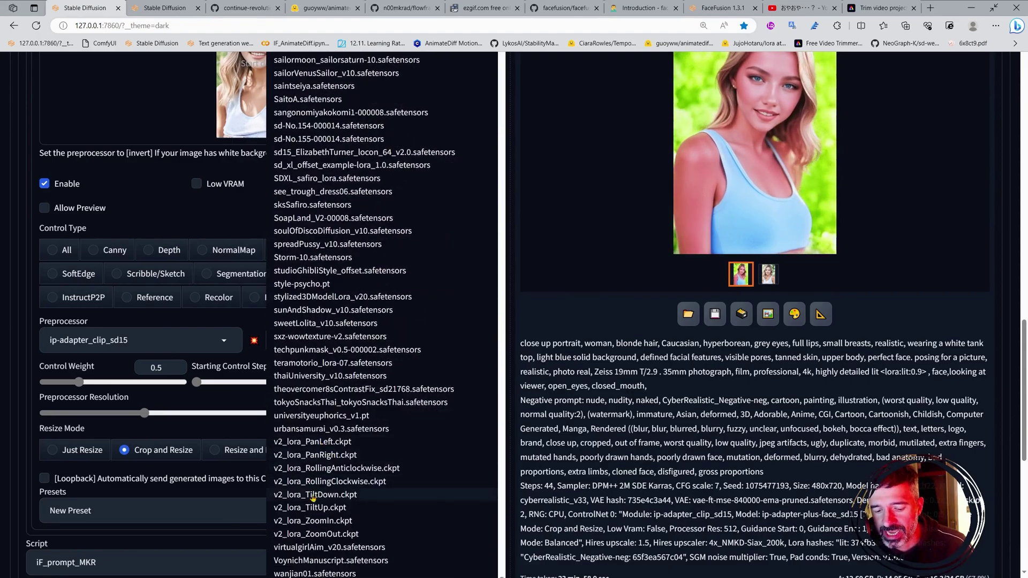
left_click(320, 457)
scroll(205, 432, "down", 8)
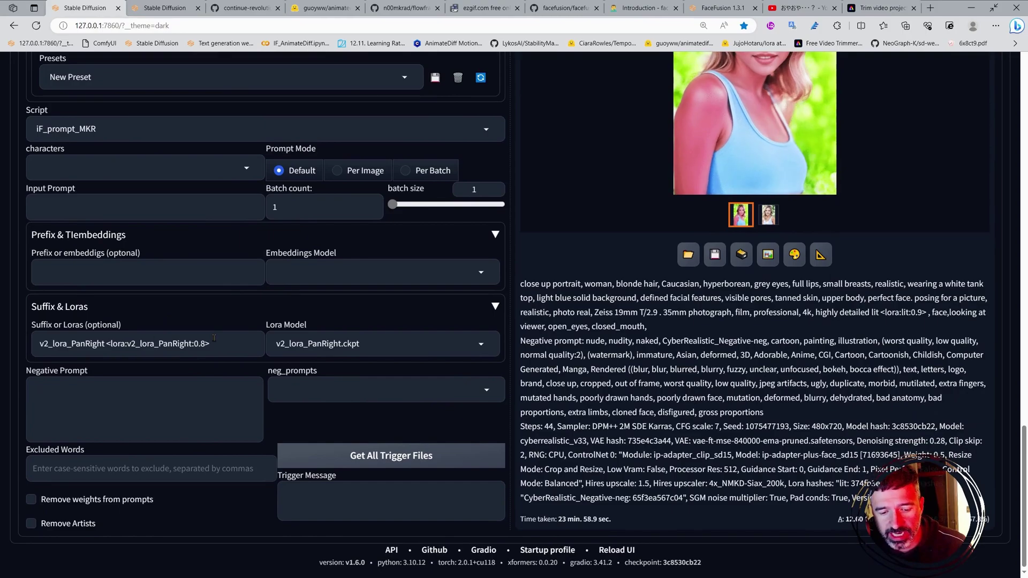
left_click_drag(214, 338, 46, 349)
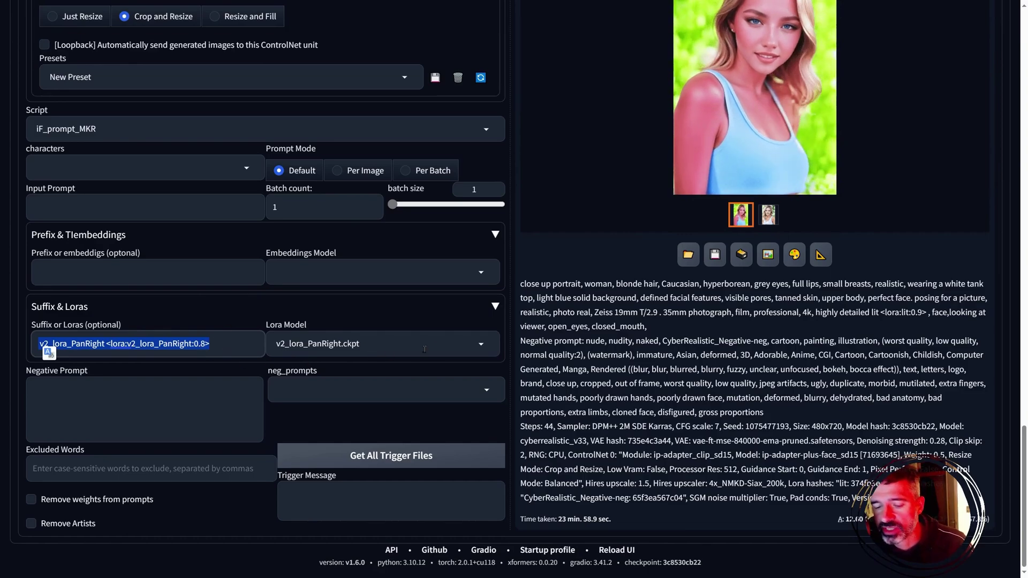
Add the v2_lora_TiltUp.ckpt motion LoRA to the iF_prompt_MKR suffix
scroll(48, 349, "up", 2)
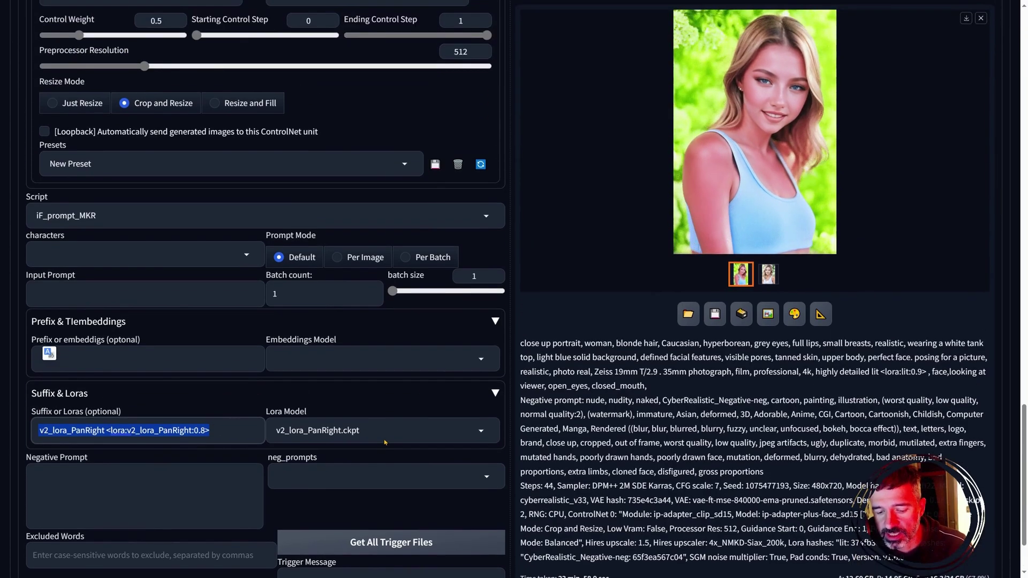
left_click(321, 430)
scroll(317, 384, "up", 4)
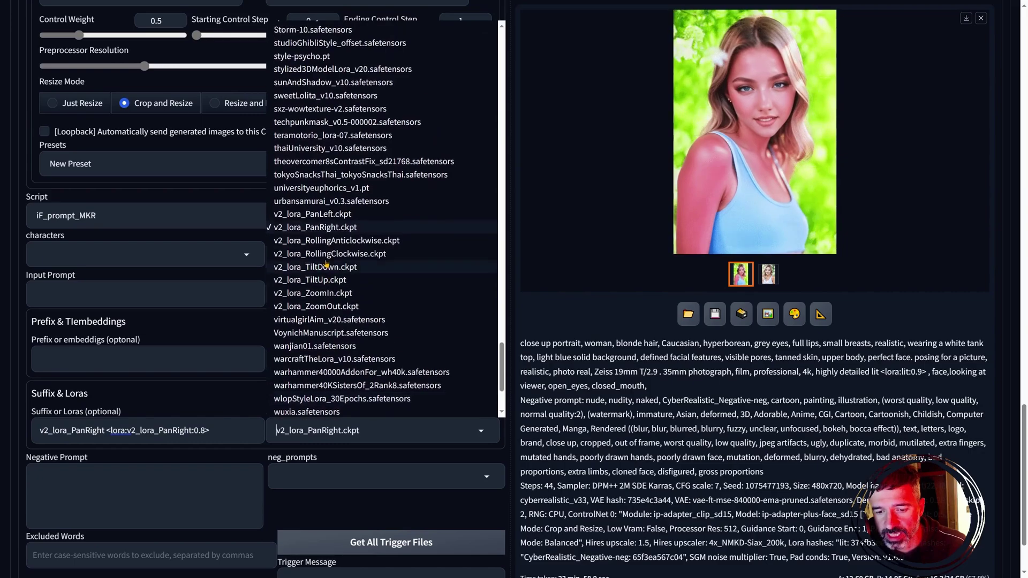
left_click(282, 375)
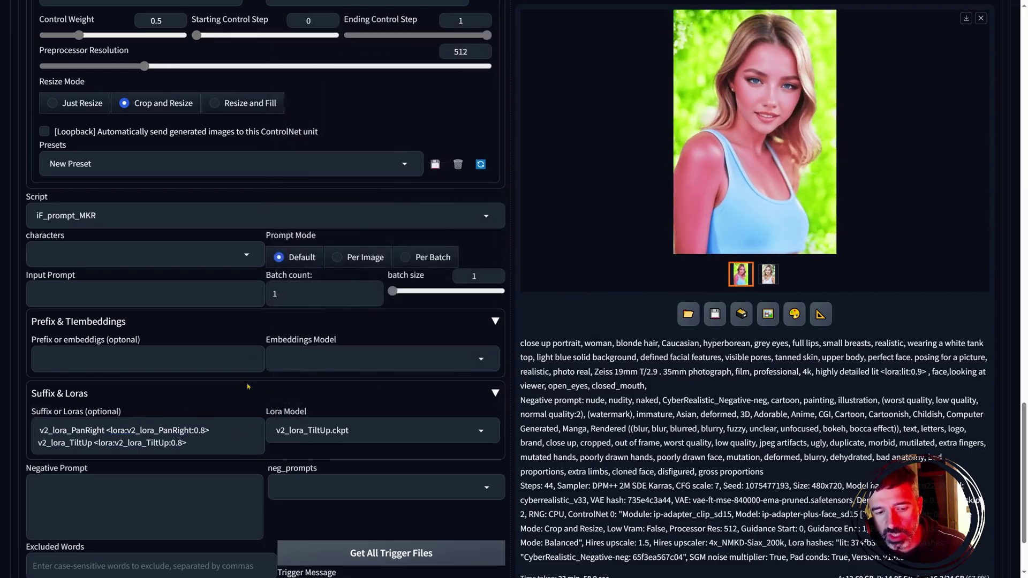
View the WebUI's installed extensions and the page for loading available extensions from the index
scroll(248, 386, "up", 4)
scroll(188, 429, "down", 2)
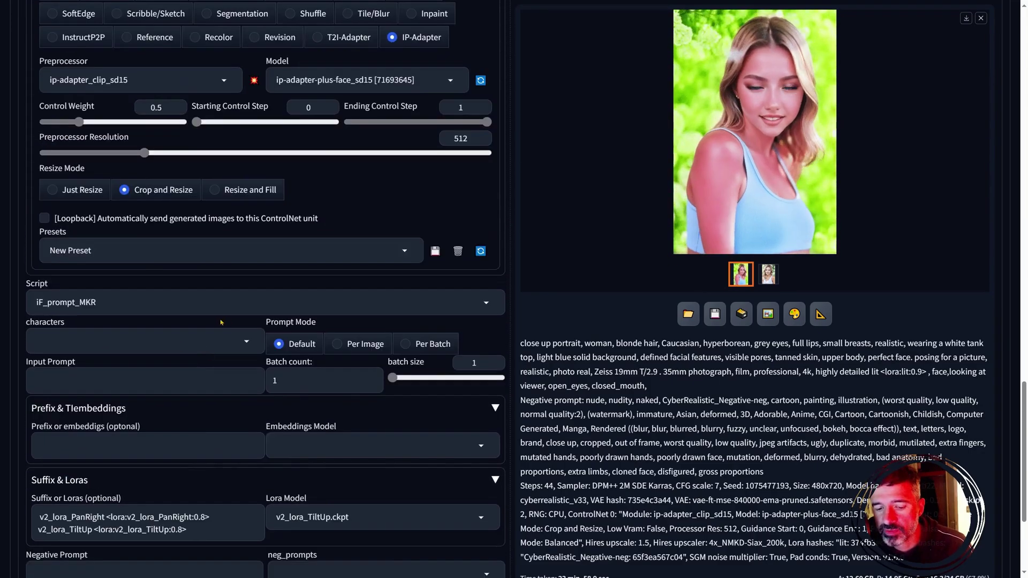
scroll(221, 312, "up", 20)
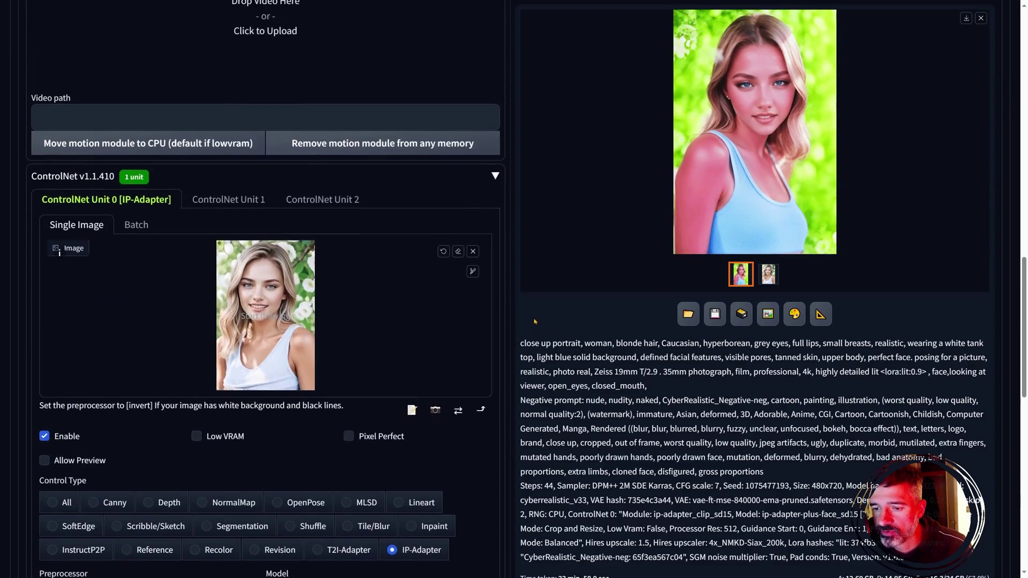
scroll(534, 319, "up", 8)
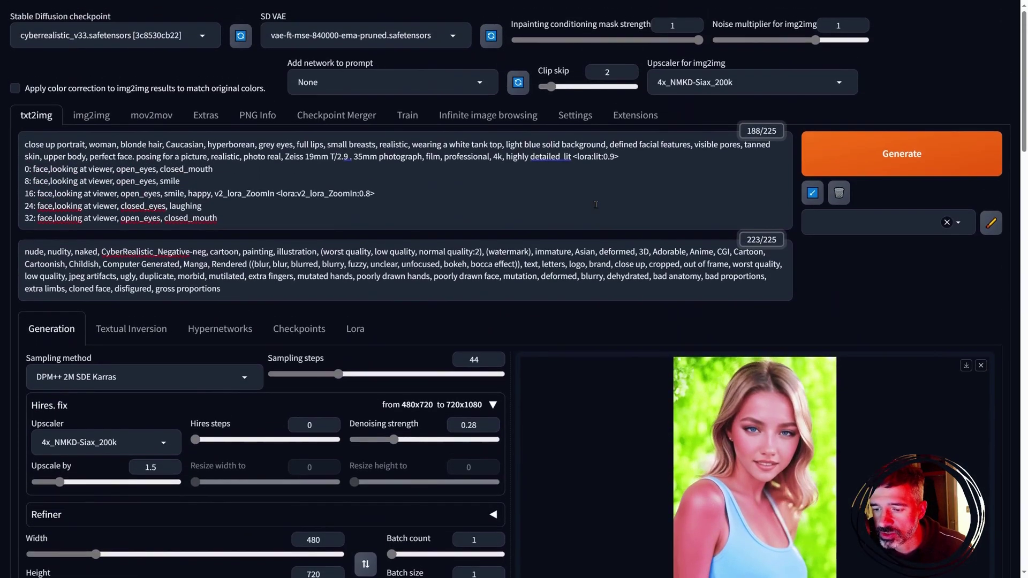
left_click(637, 116)
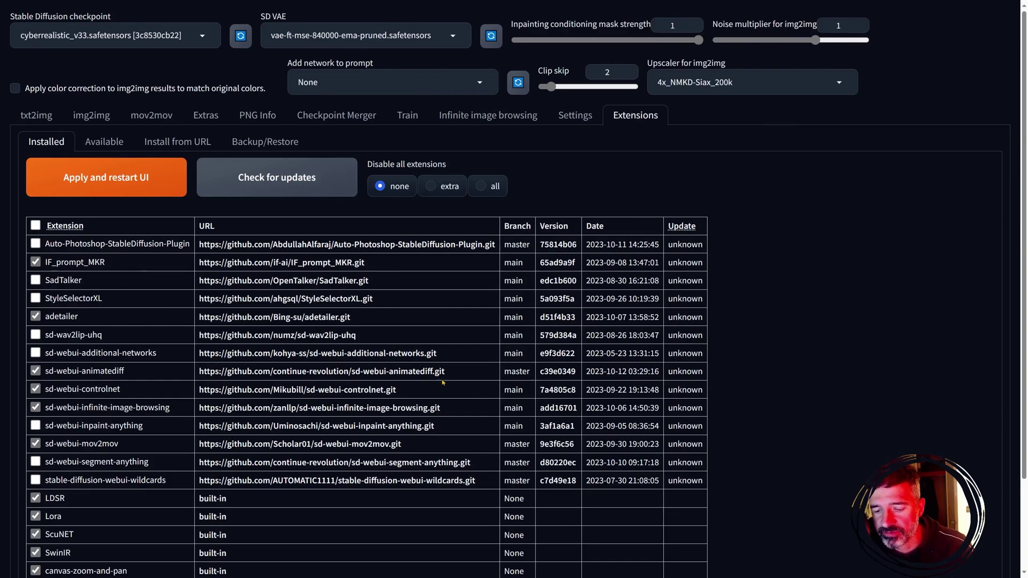
left_click(101, 141)
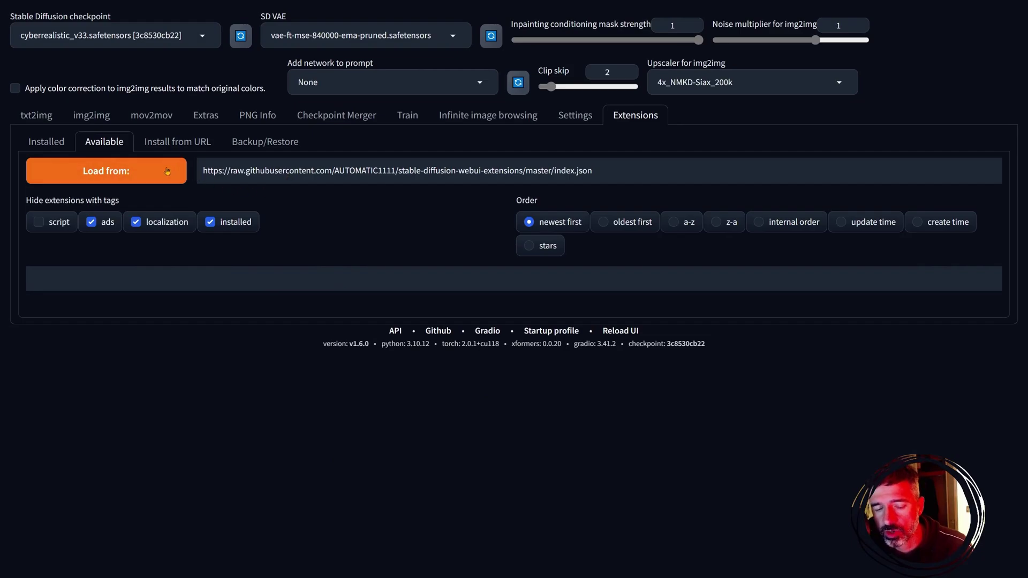
left_click(46, 141)
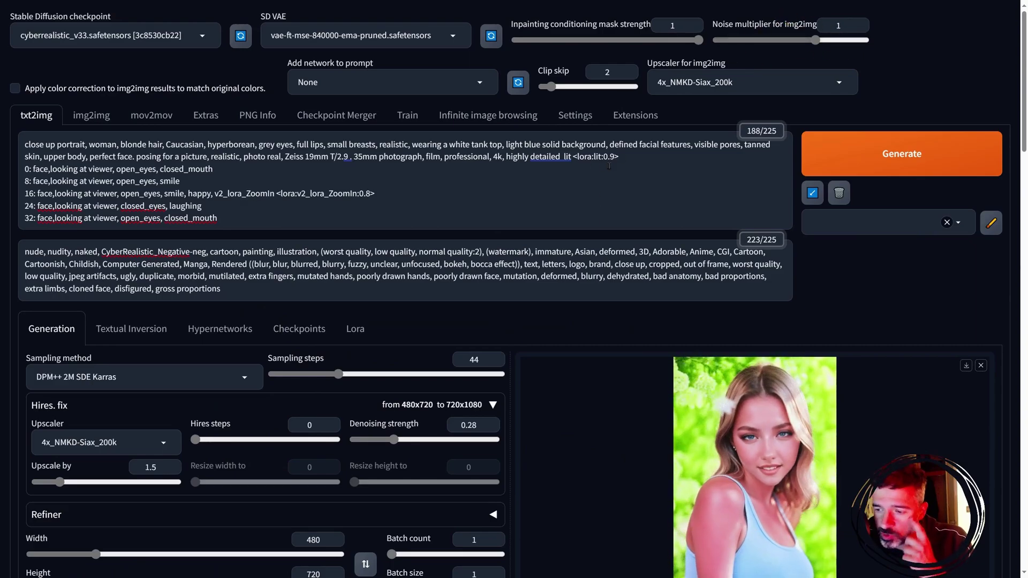
Review the txt2img prompt and Hires. fix settings, and view the Flowframes repository's README on GitHub
scroll(328, 367, "down", 3)
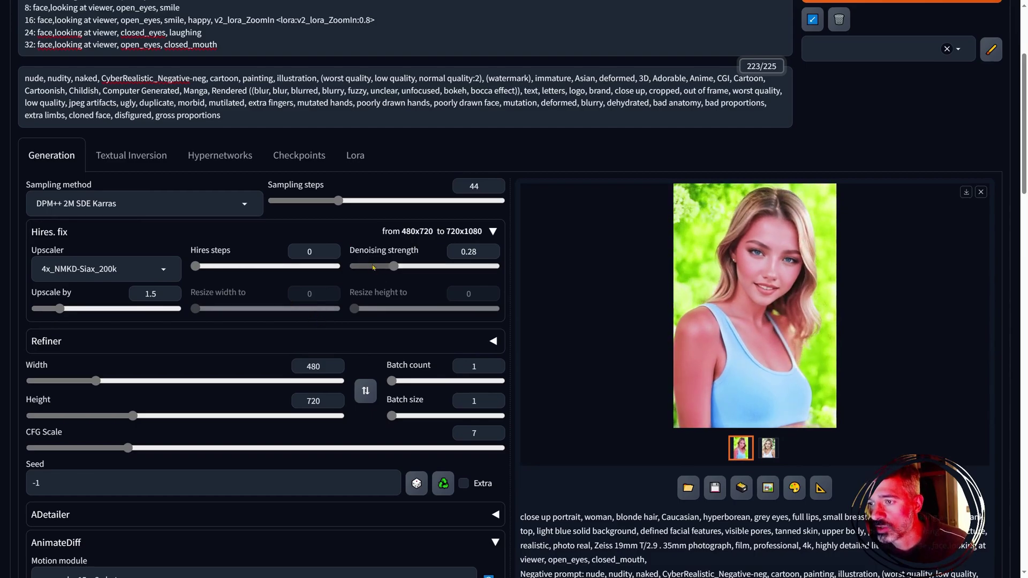
scroll(423, 3, "up", 3)
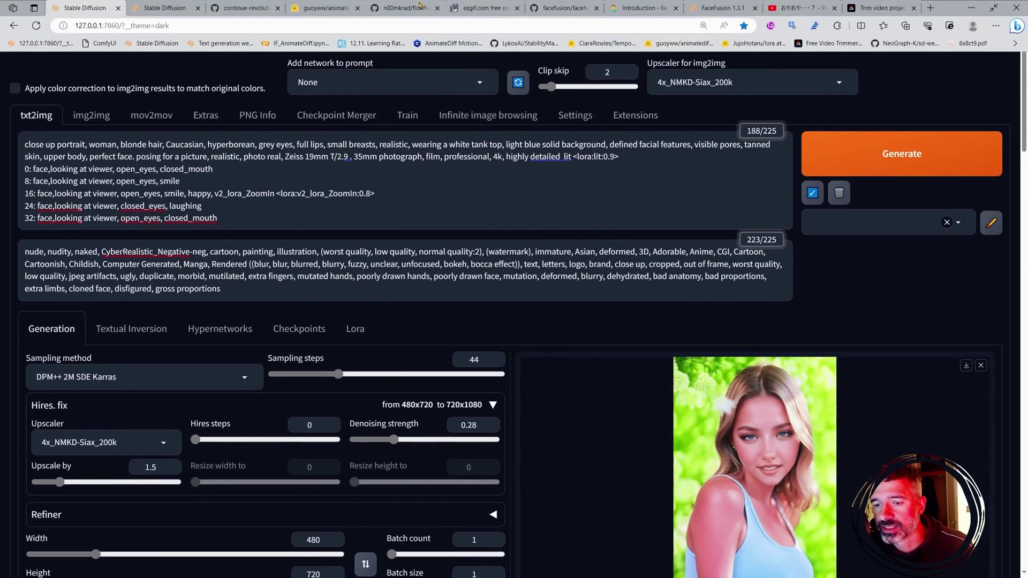
left_click(410, 6)
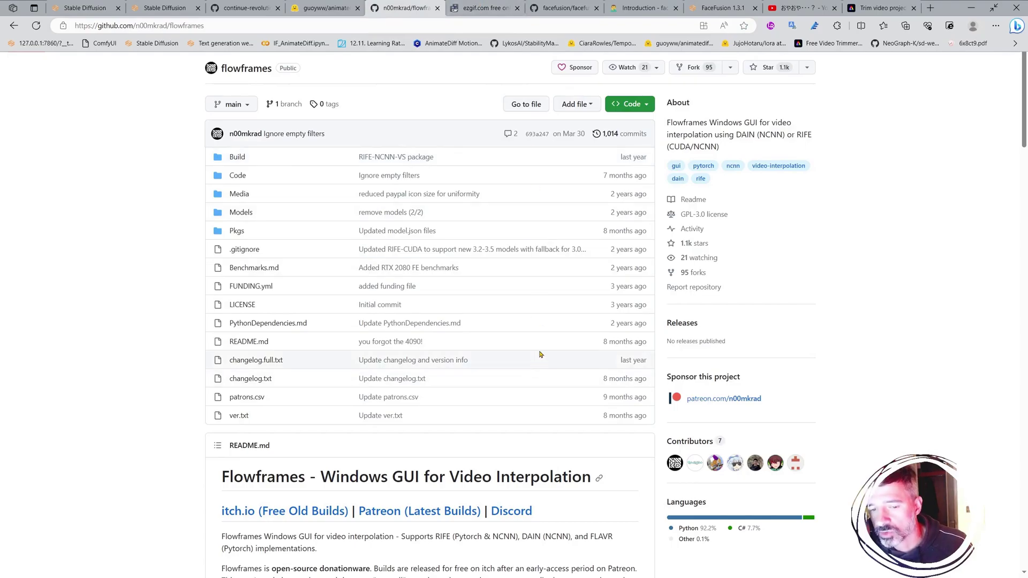
scroll(539, 356, "down", 6)
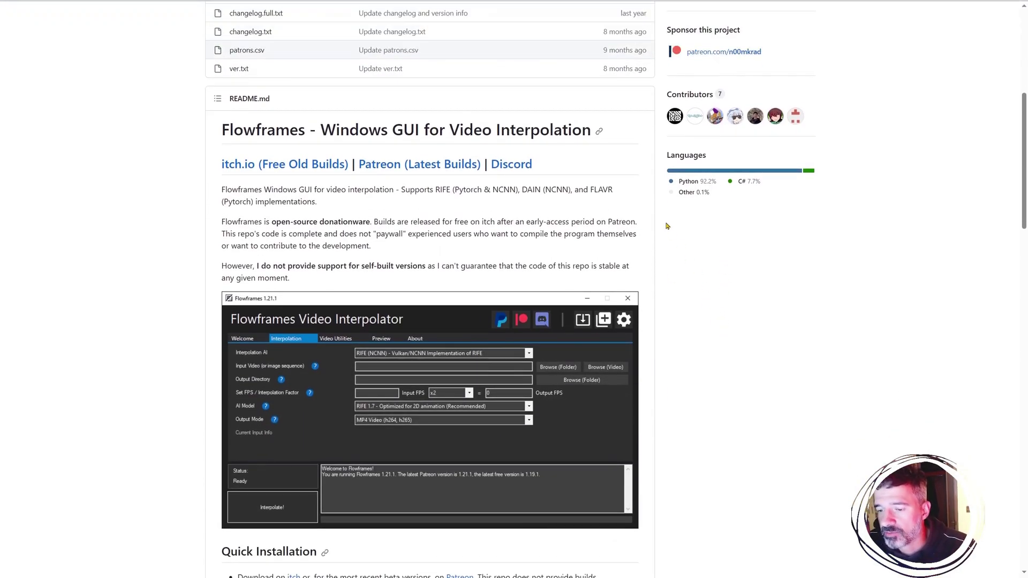
scroll(601, 263, "up", 6)
View the FaceFusion page again, and examine the AnimateDiff video source and ControlNet sections in Stable Diffusion WebUI's txt2img page
mouse_move(666, 5)
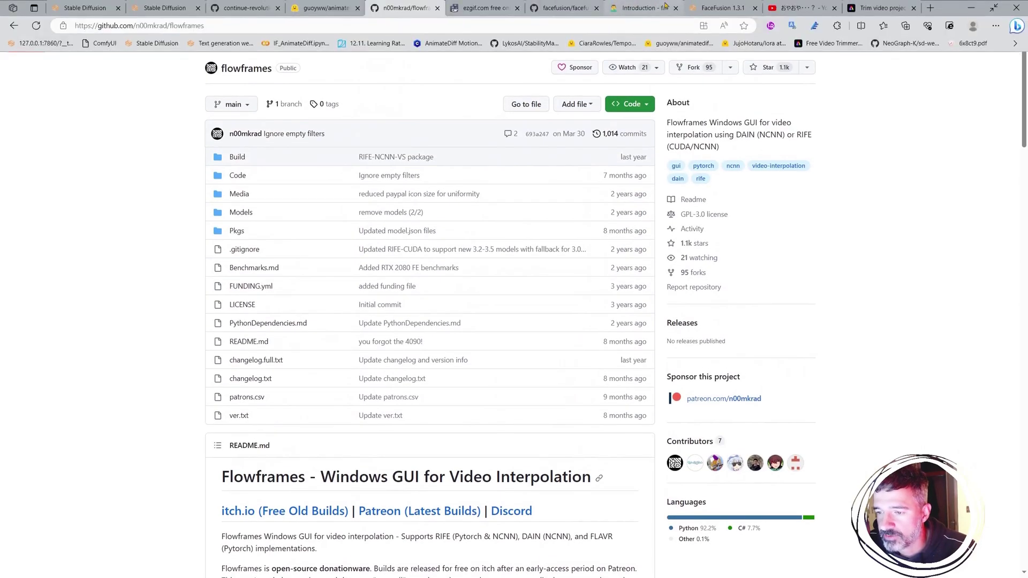
left_click(728, 7)
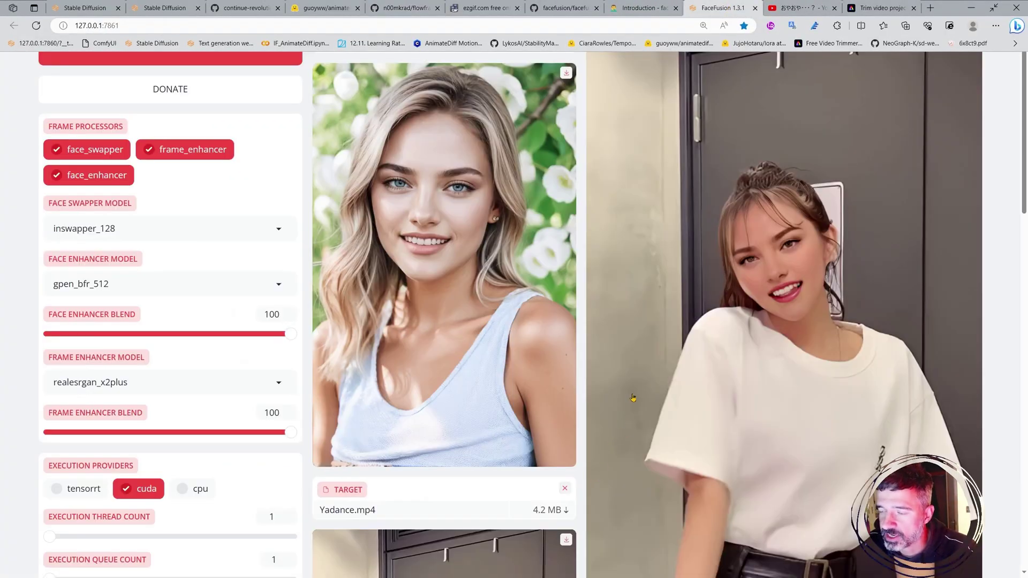
scroll(633, 398, "down", 10)
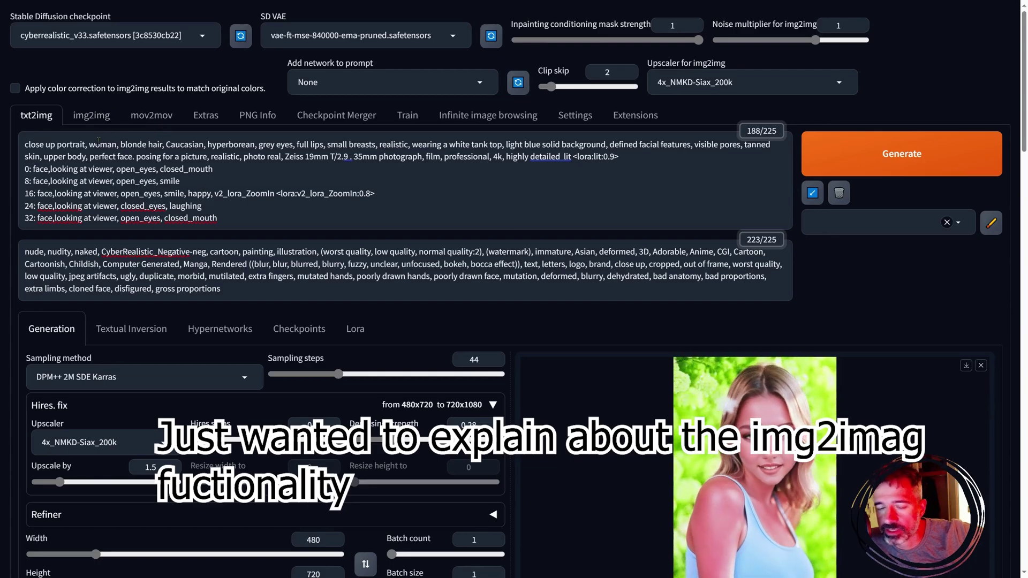
scroll(241, 297, "down", 15)
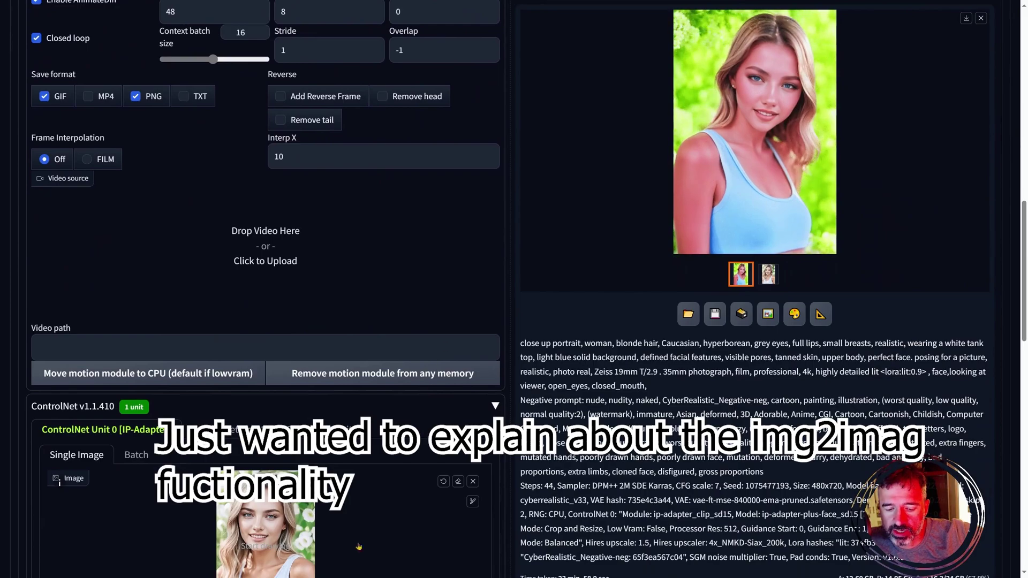
Examine the IP-Adapter settings of ControlNet Unit 0 and the AnimateDiff video source on the txt2img page
scroll(282, 336, "down", 5)
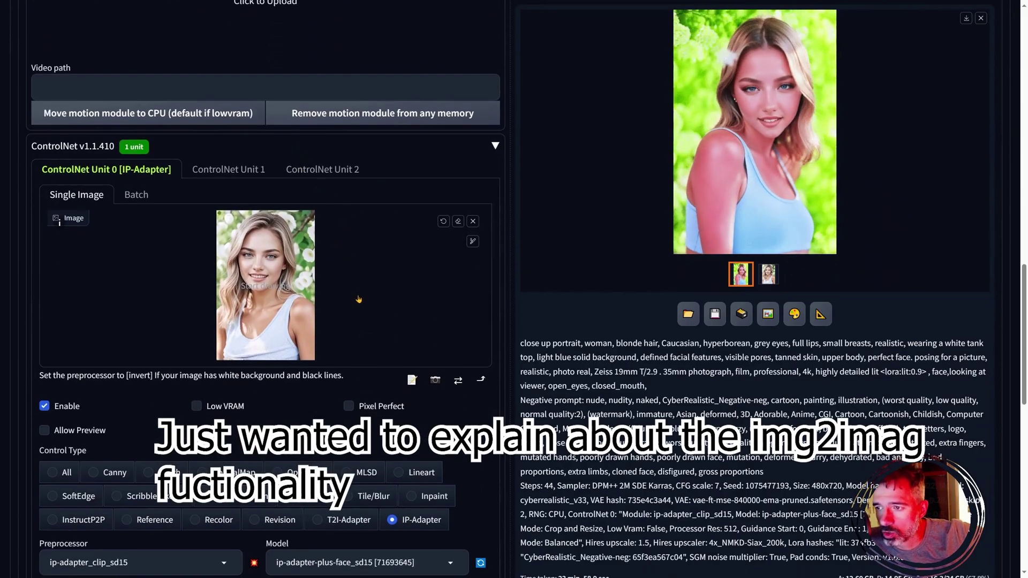
scroll(343, 228, "up", 2)
scroll(332, 335, "down", 5)
scroll(333, 334, "down", 1)
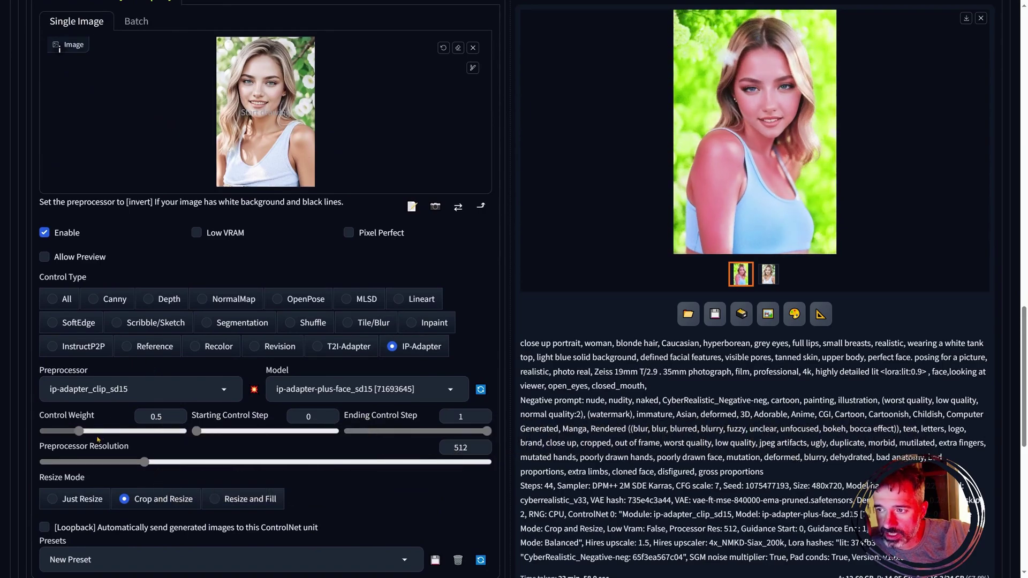
scroll(323, 268, "up", 20)
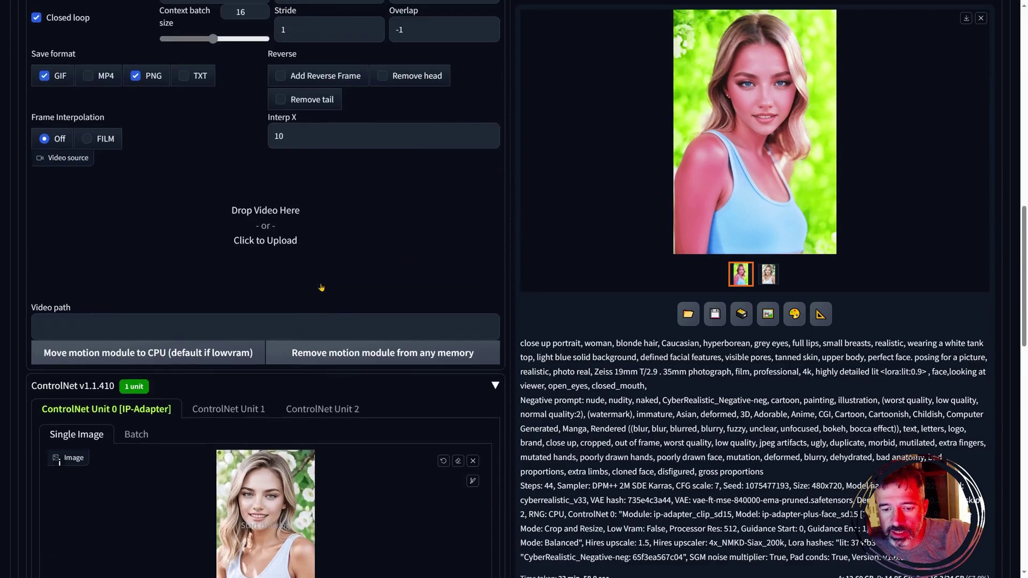
scroll(250, 116, "up", 1)
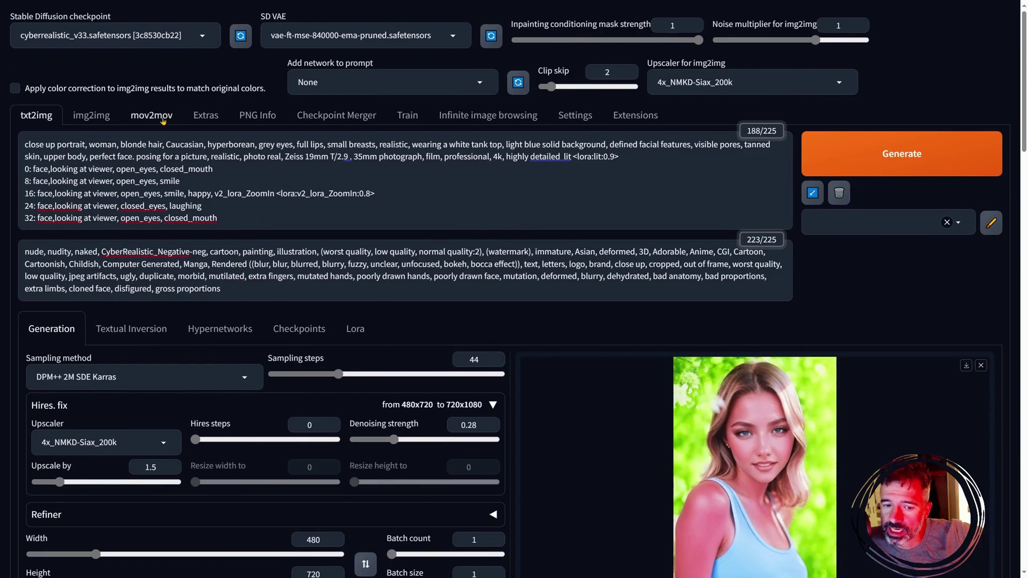
Load start.png from the Natsumi folder as the initial image on the img2img page
left_click(91, 115)
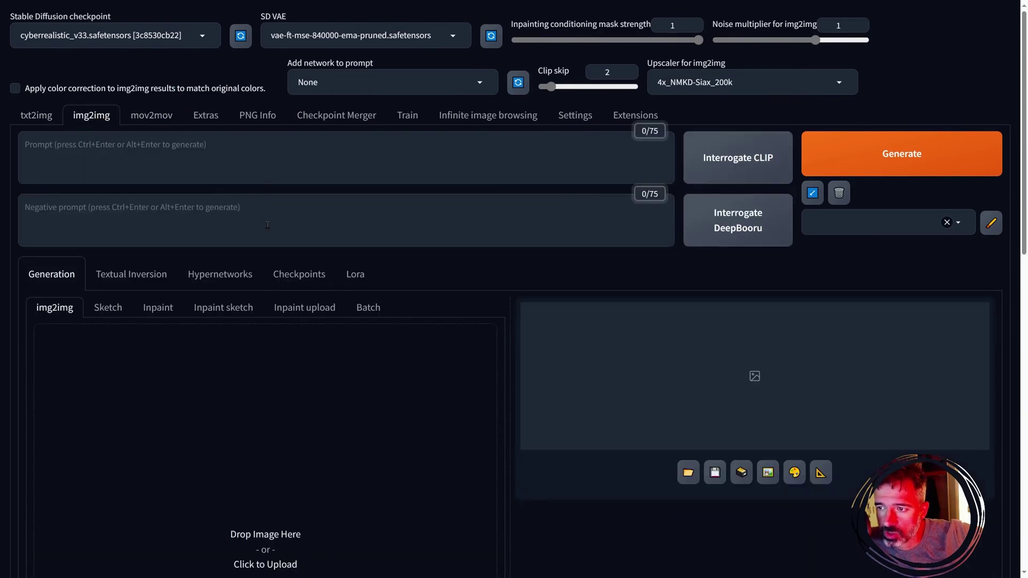
scroll(328, 181, "down", 5)
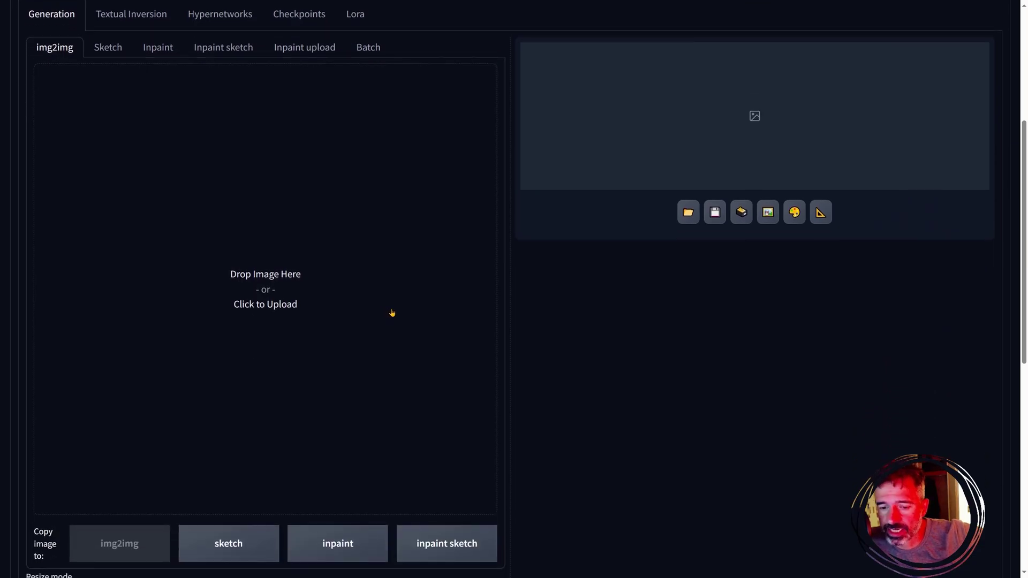
scroll(392, 314, "up", 2)
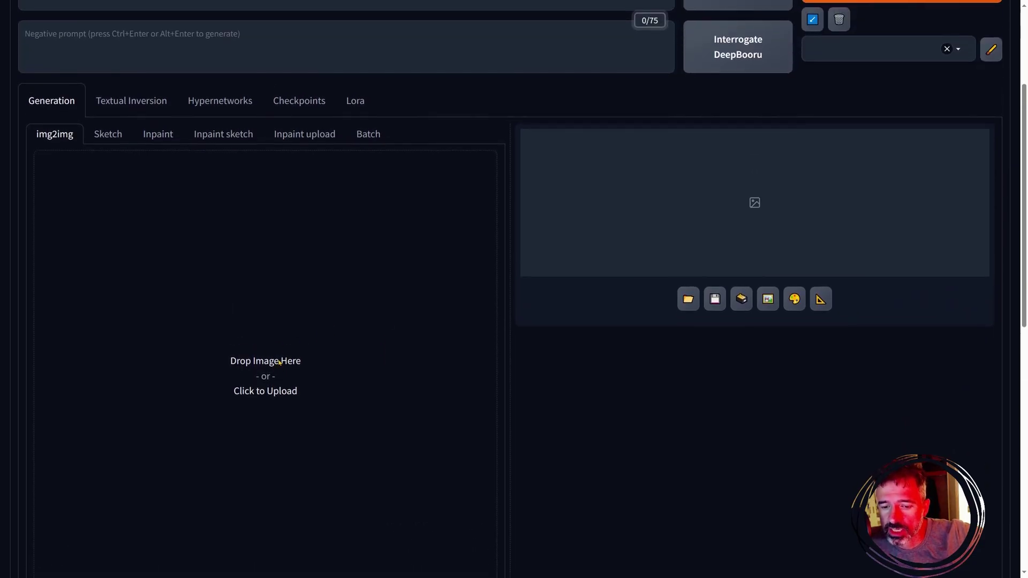
left_click(316, 324)
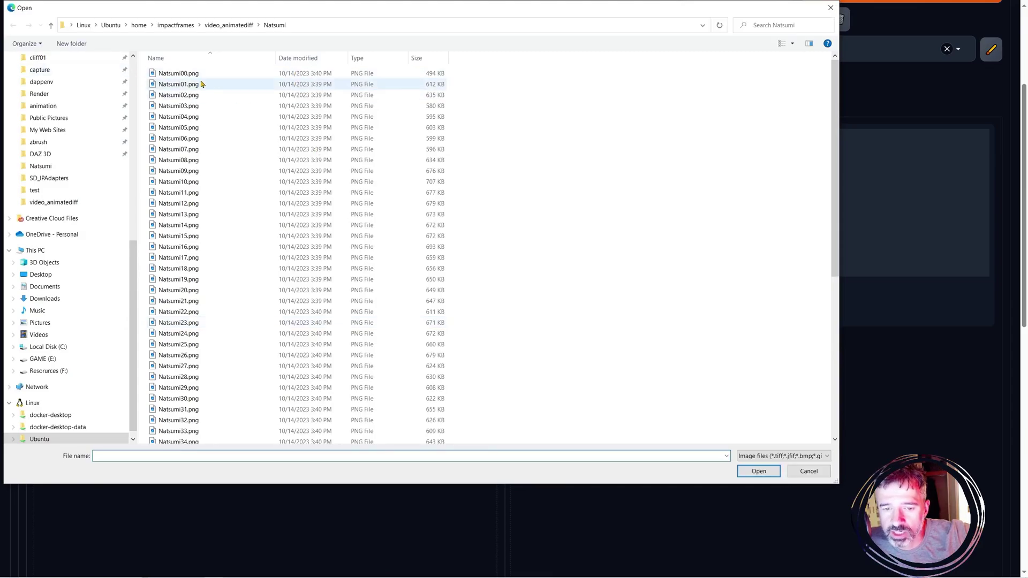
scroll(204, 93, "down", 8)
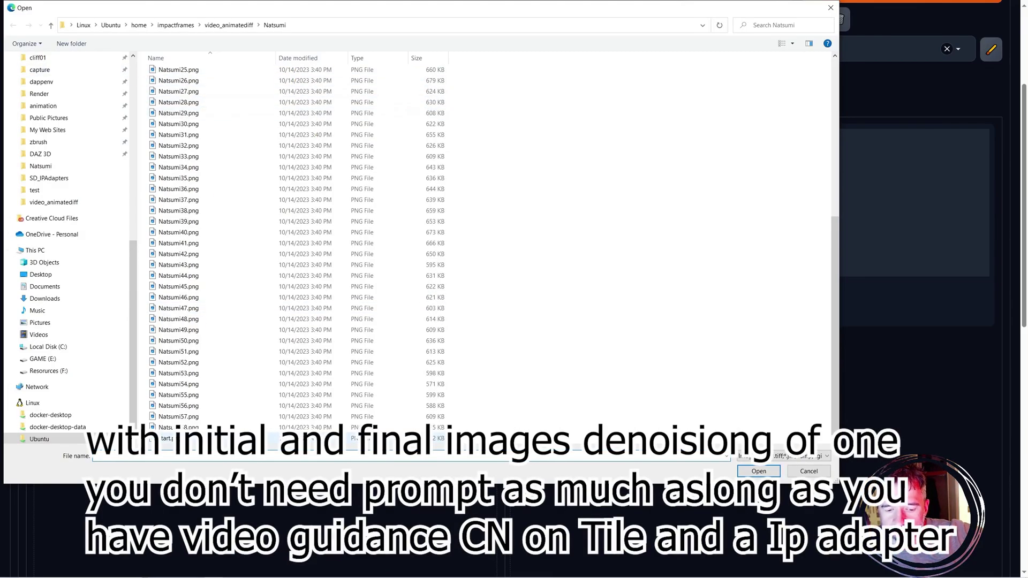
left_click(745, 474)
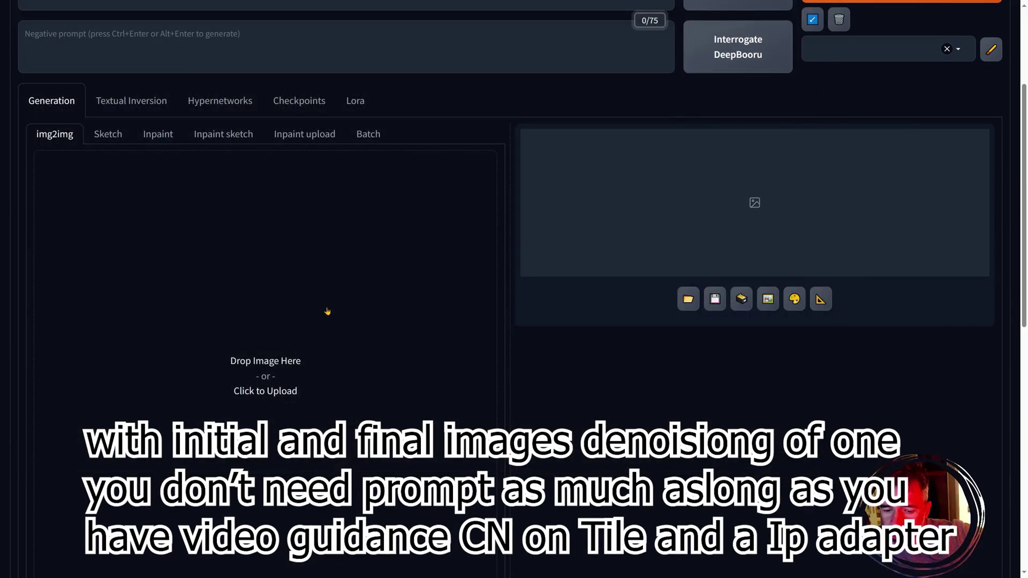
Expand the img2img AnimateDiff settings and set the denoising strength to 1
scroll(402, 369, "down", 10)
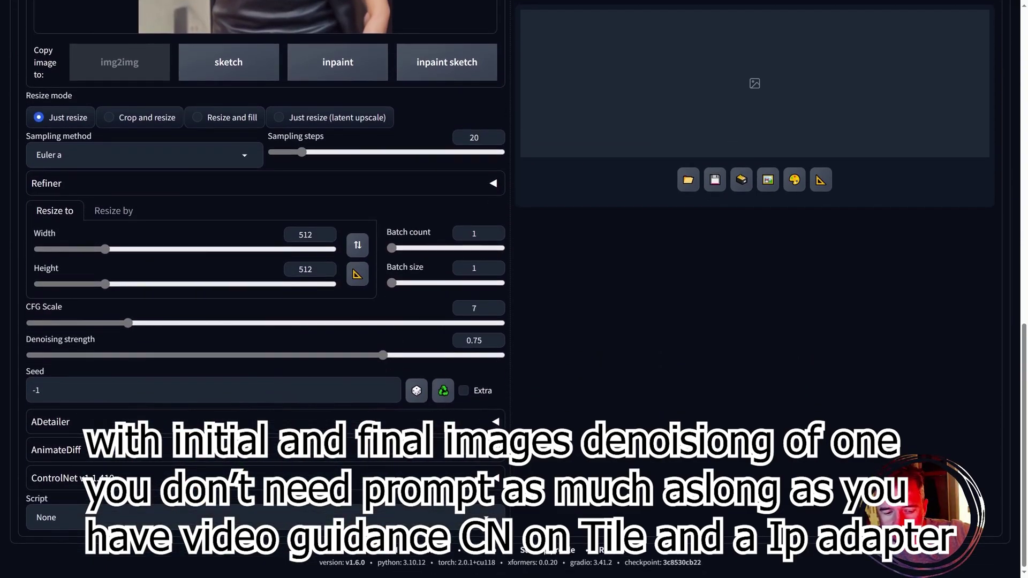
left_click(56, 450)
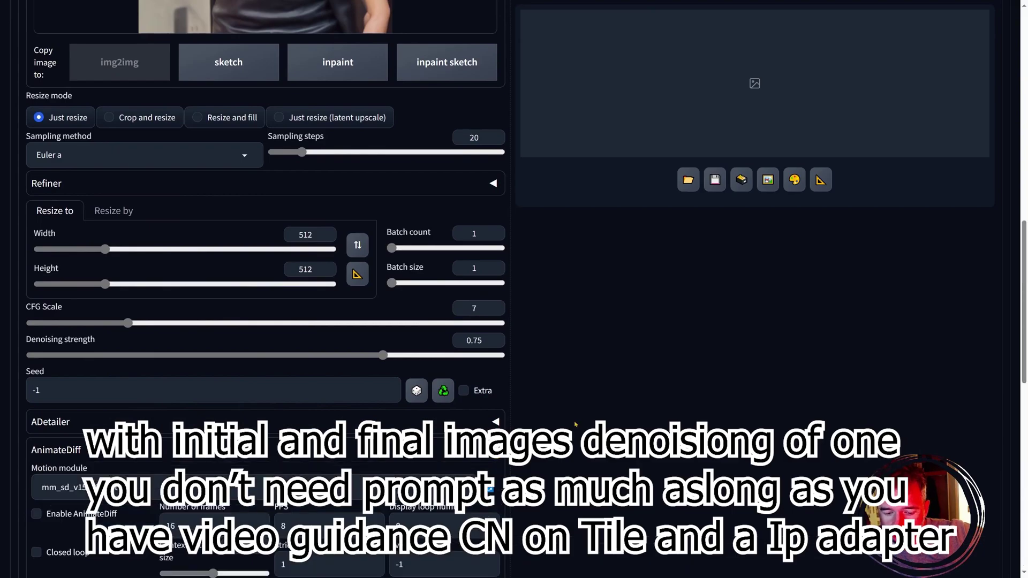
scroll(388, 354, "down", 3)
scroll(388, 354, "up", 3)
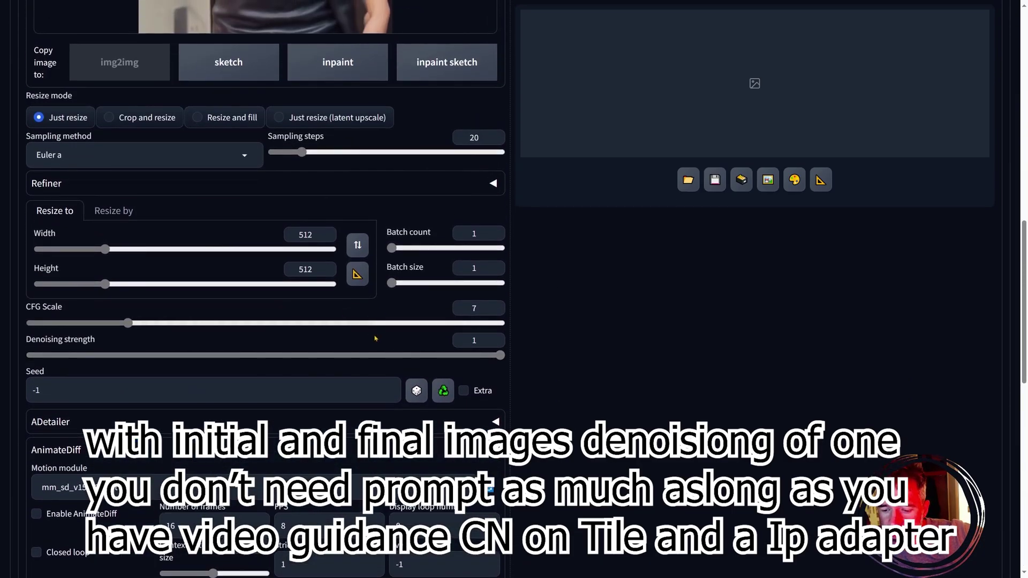
Load Natsumi58.png as AnimateDiff's optional last frame
scroll(376, 339, "down", 6)
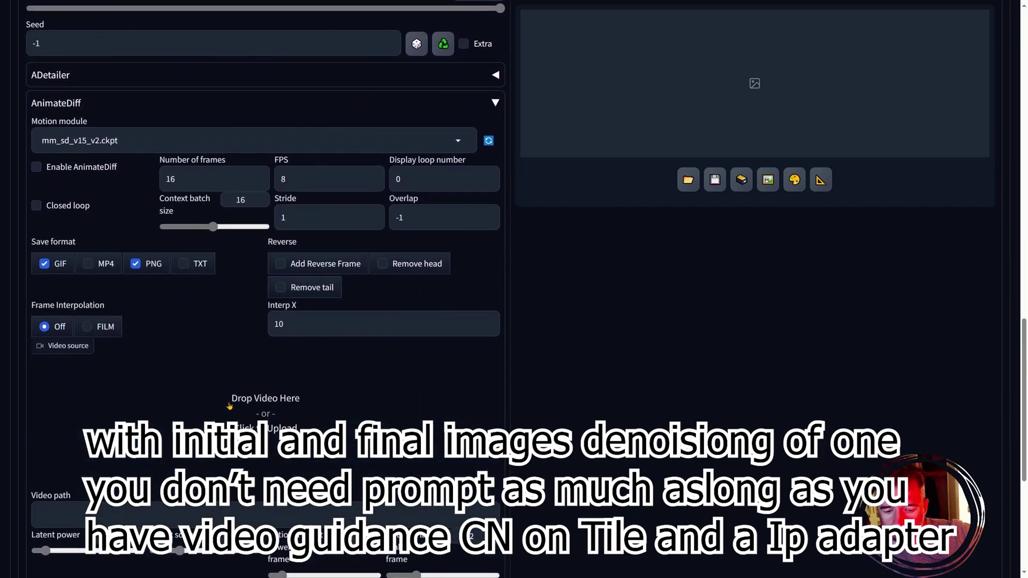
scroll(270, 426, "down", 5)
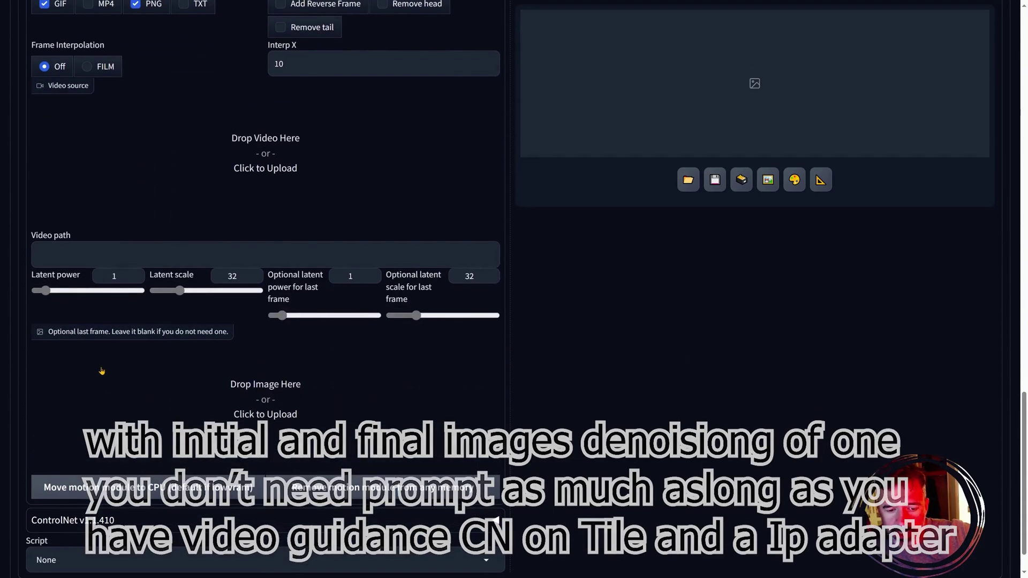
left_click(130, 334)
scroll(244, 359, "down", 8)
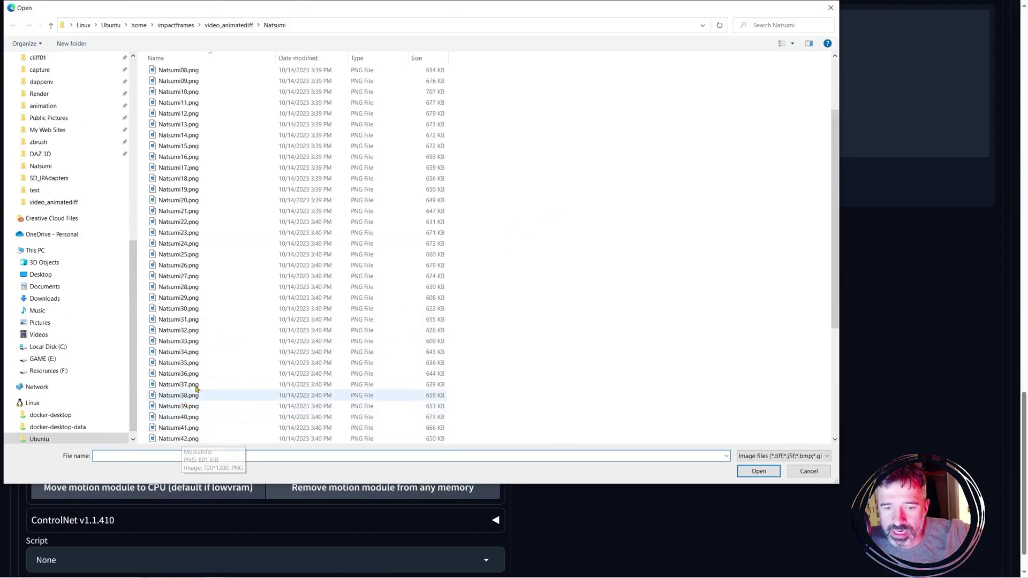
scroll(195, 391, "up", 1)
scroll(195, 391, "down", 1)
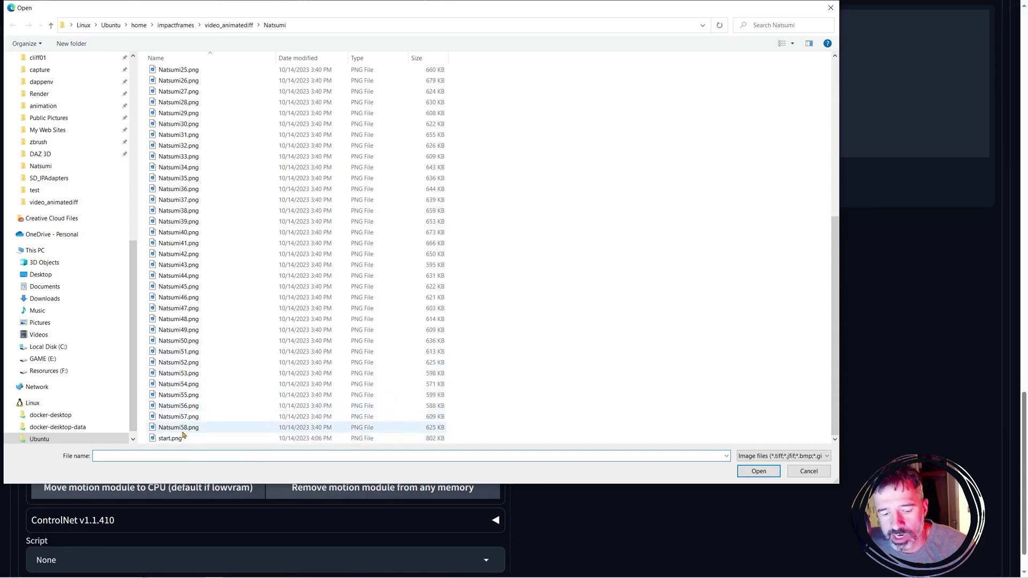
left_click(179, 427)
left_click(755, 476)
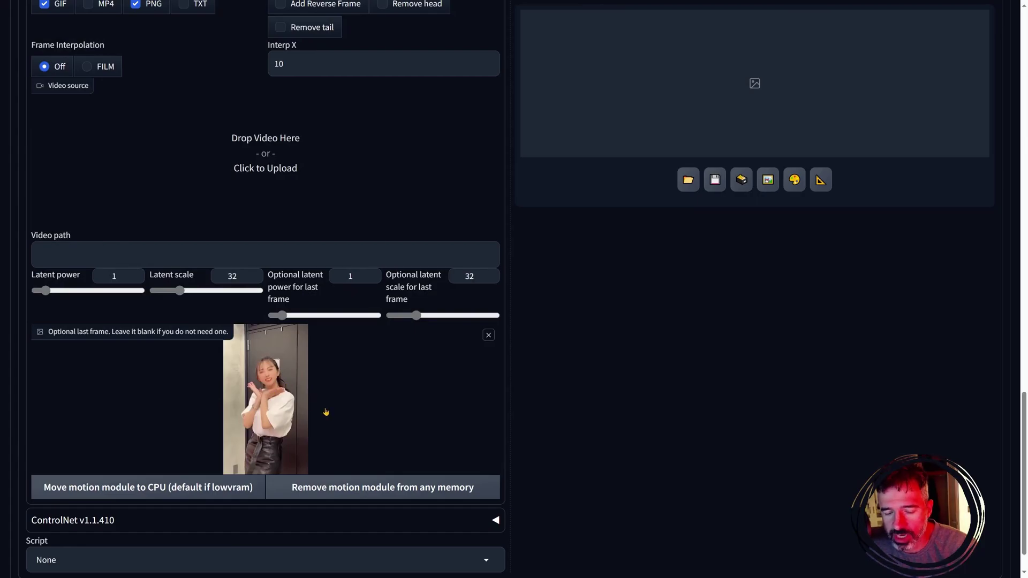
Examine AnimateDiff's latent power and scale, stride, overlap, context batch size and FPS settings on the img2img page
scroll(326, 415, "up", 15)
scroll(315, 195, "down", 15)
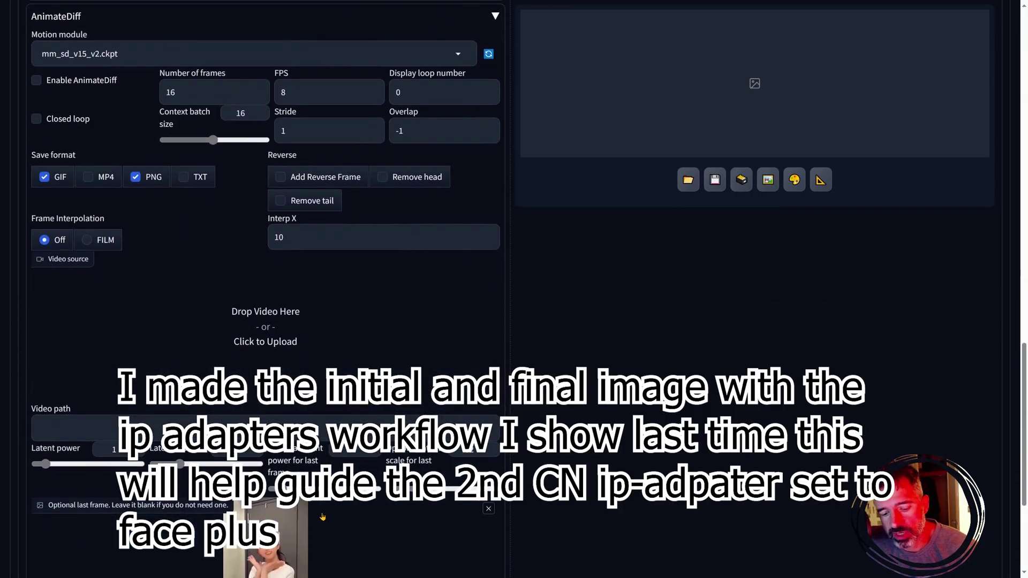
scroll(322, 517, "down", 3)
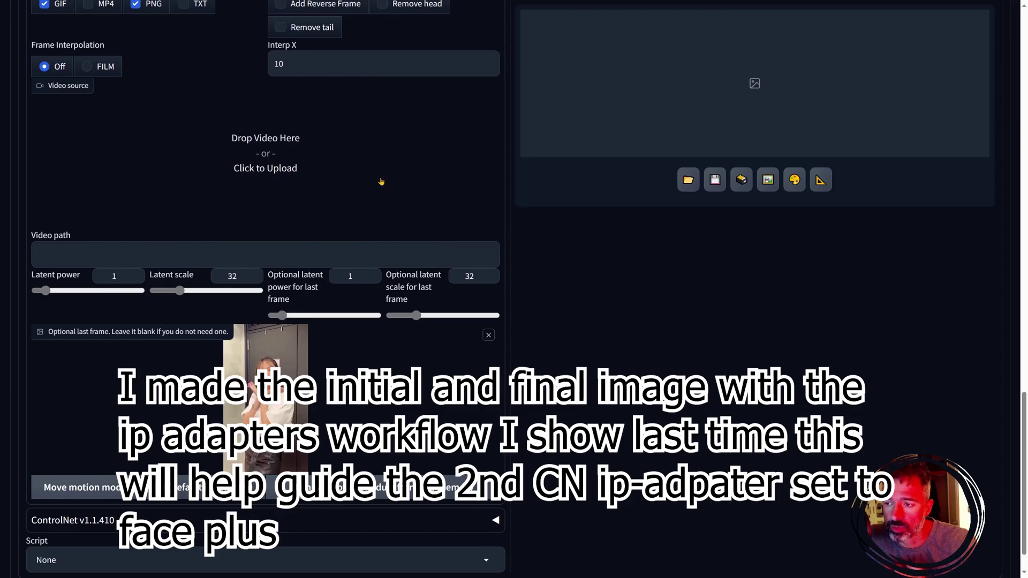
scroll(394, 209, "down", 1)
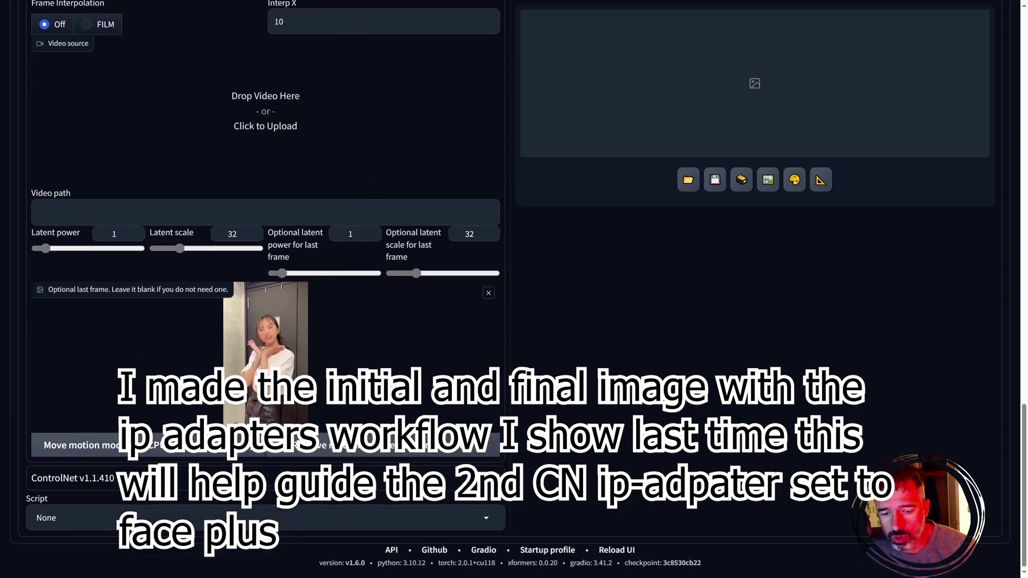
scroll(242, 245, "up", 6)
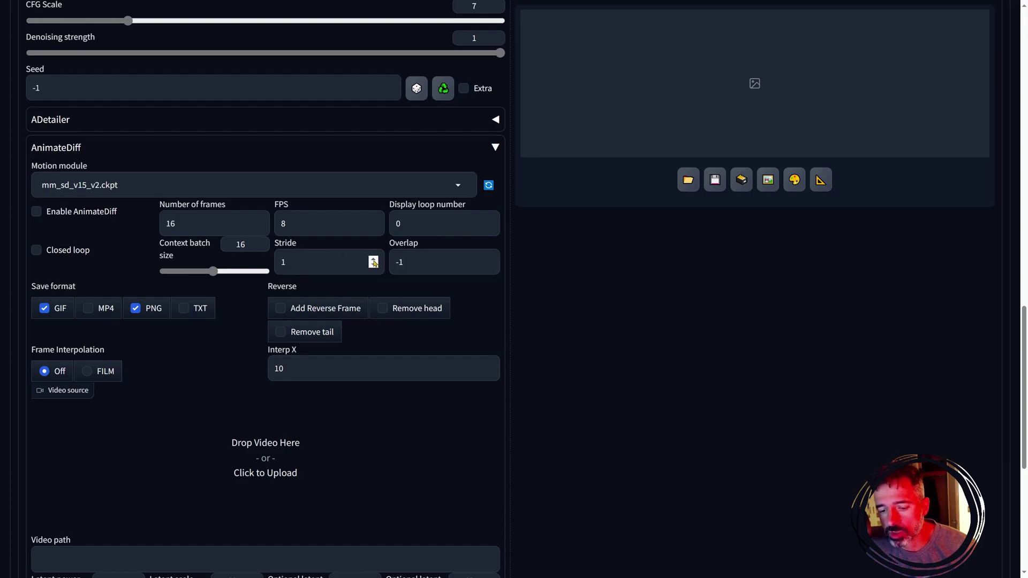
double_click(309, 262)
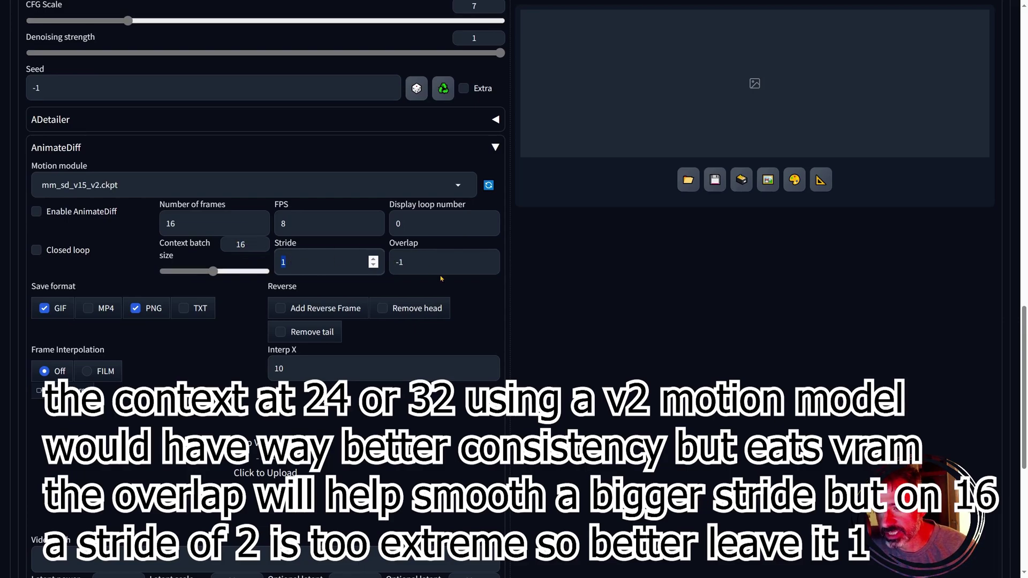
left_click(301, 257)
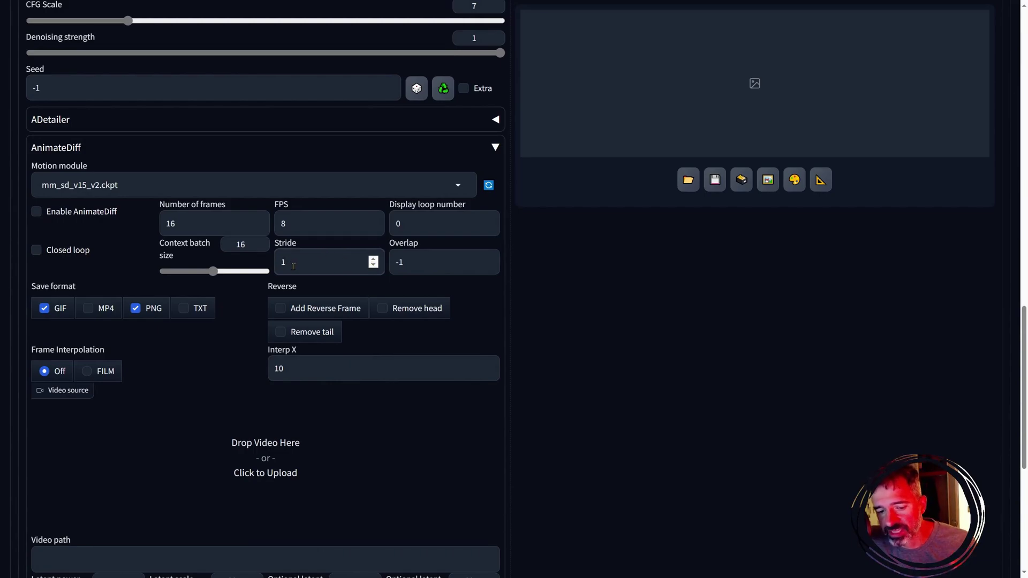
left_click(239, 245)
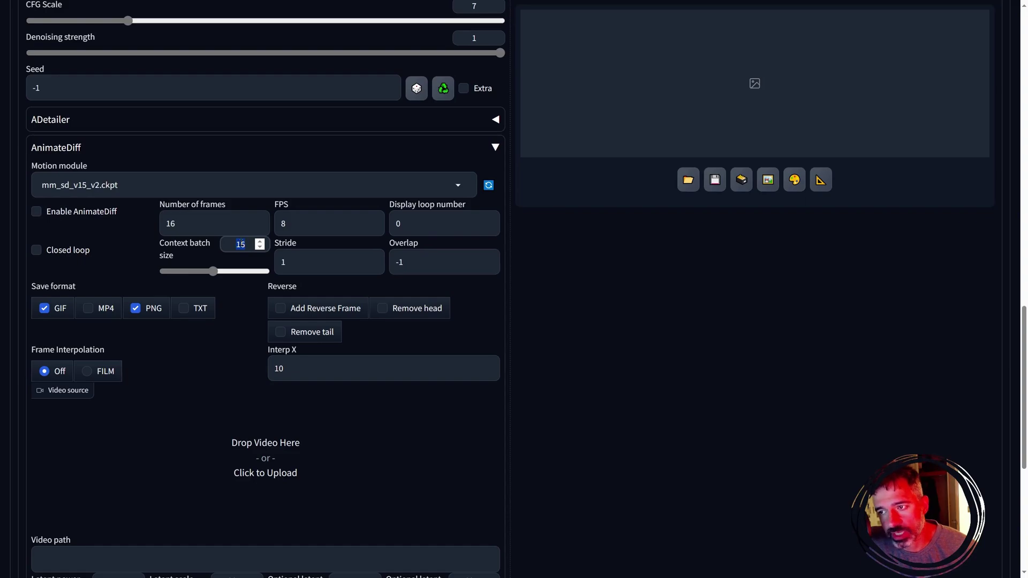
left_click(340, 214)
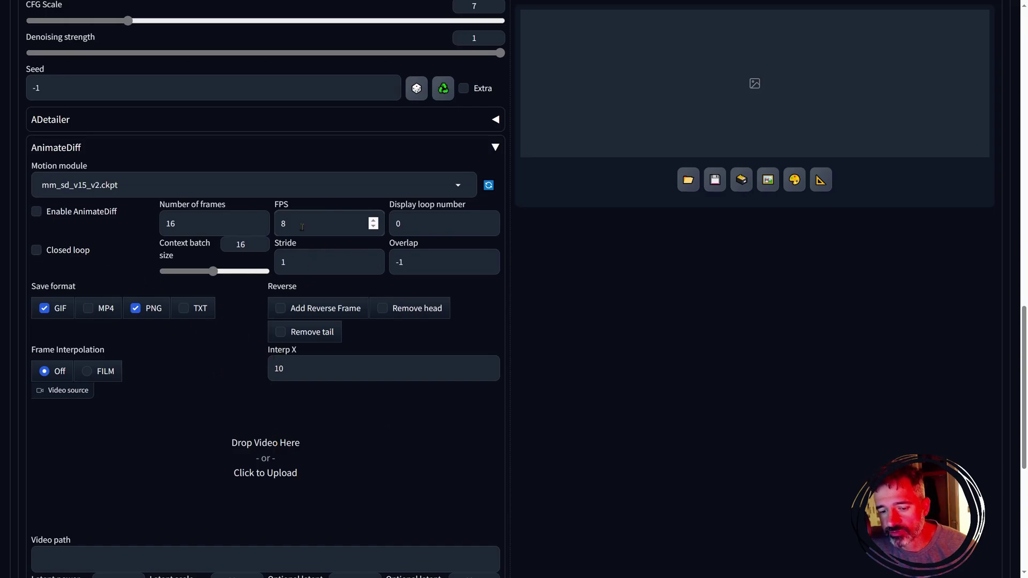
Expand the img2img ControlNet section and review the options of ControlNet Unit 0
scroll(329, 394, "down", 6)
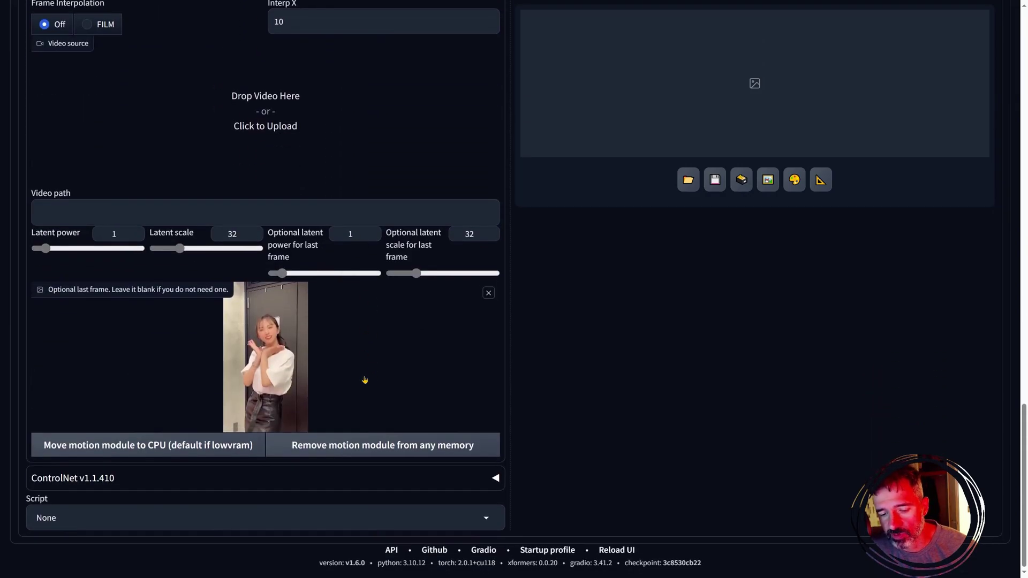
left_click(264, 479)
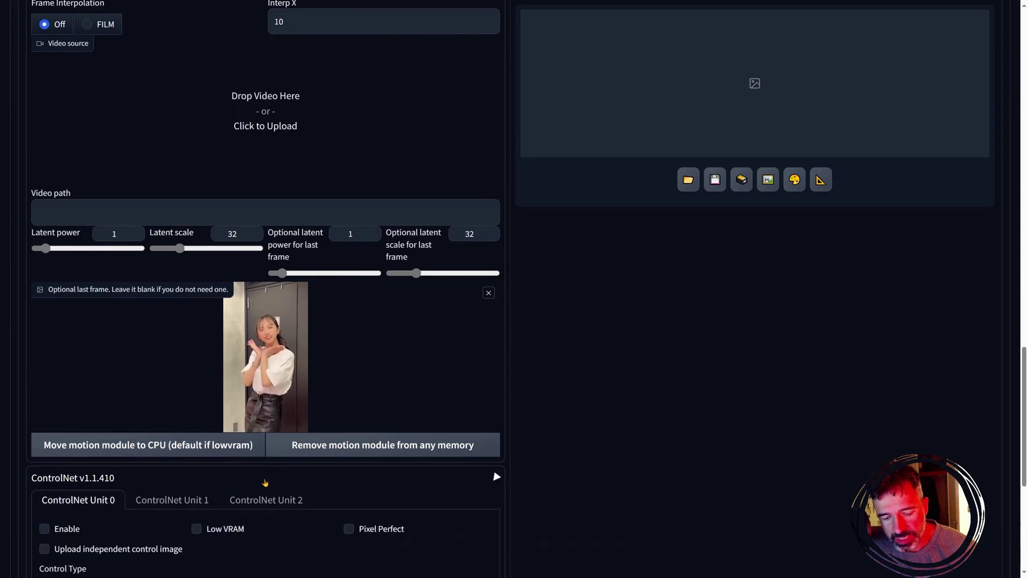
scroll(254, 315, "down", 5)
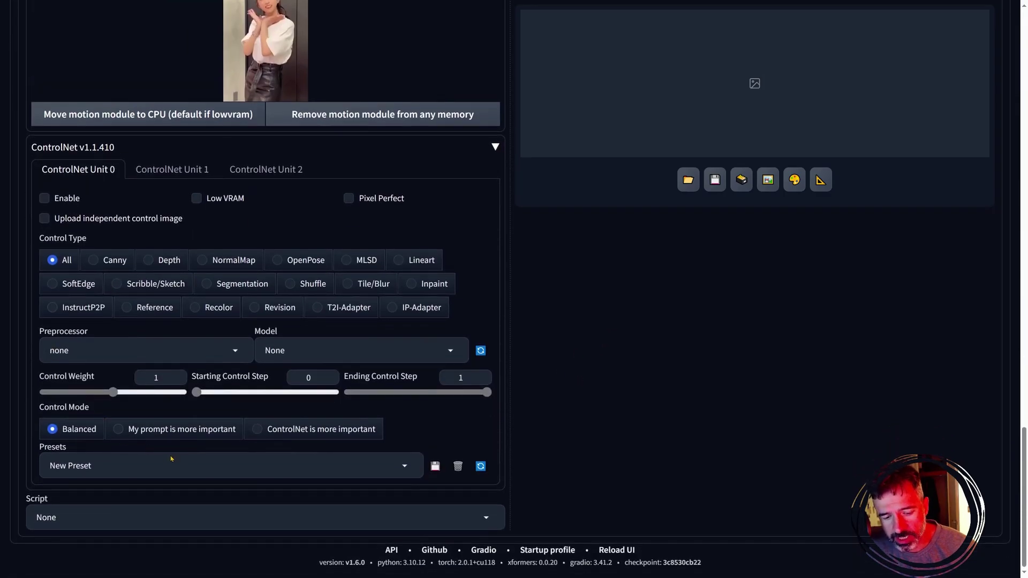
Load Natsumi.mp4 as the AnimateDiff video source
scroll(172, 459, "up", 9)
left_click(274, 284)
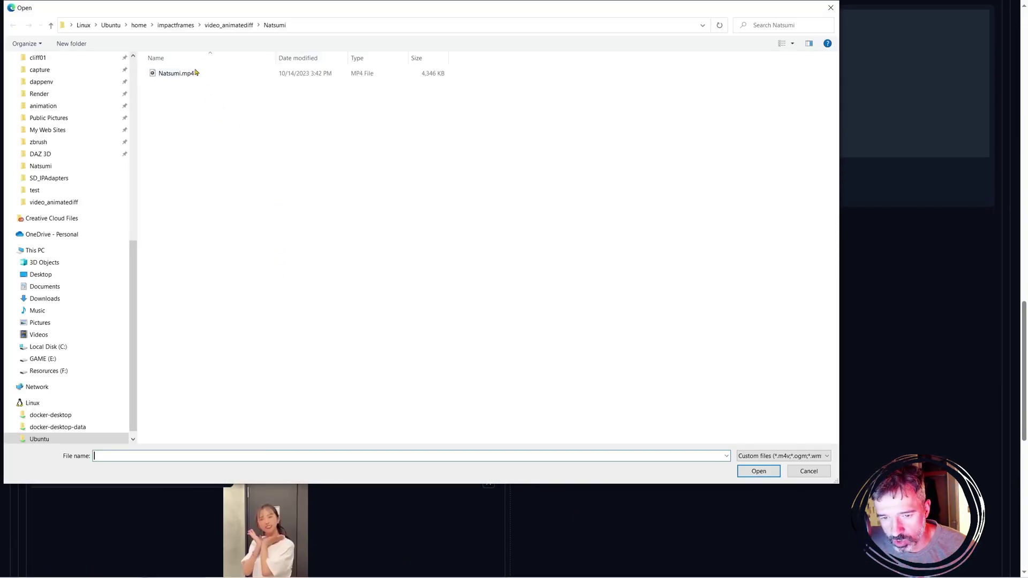
left_click(209, 72)
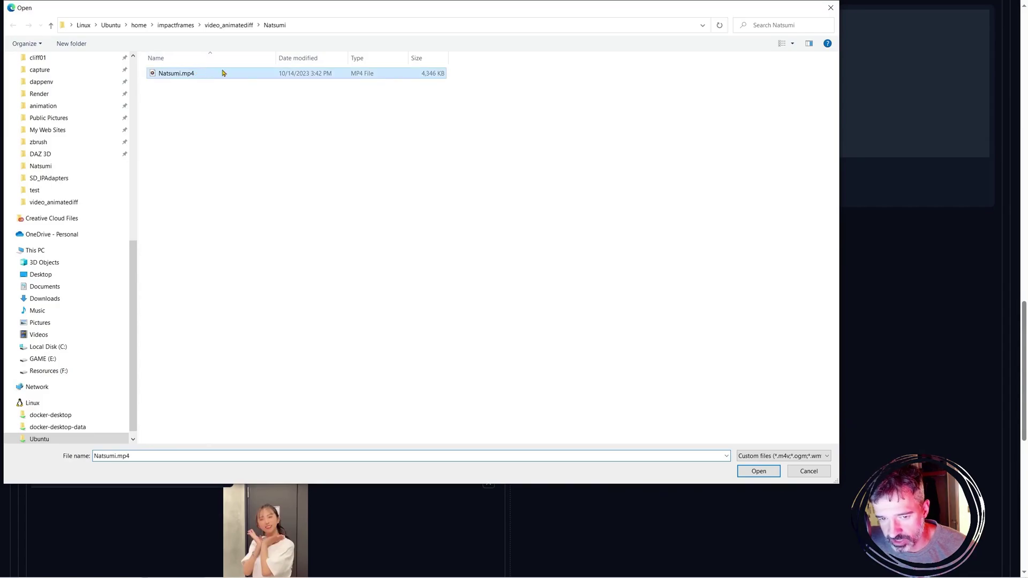
left_click(759, 471)
Enable AnimateDiff for img2img and view the available motion modules, keeping mm_sd_v15_v2.ckpt
scroll(260, 83, "up", 6)
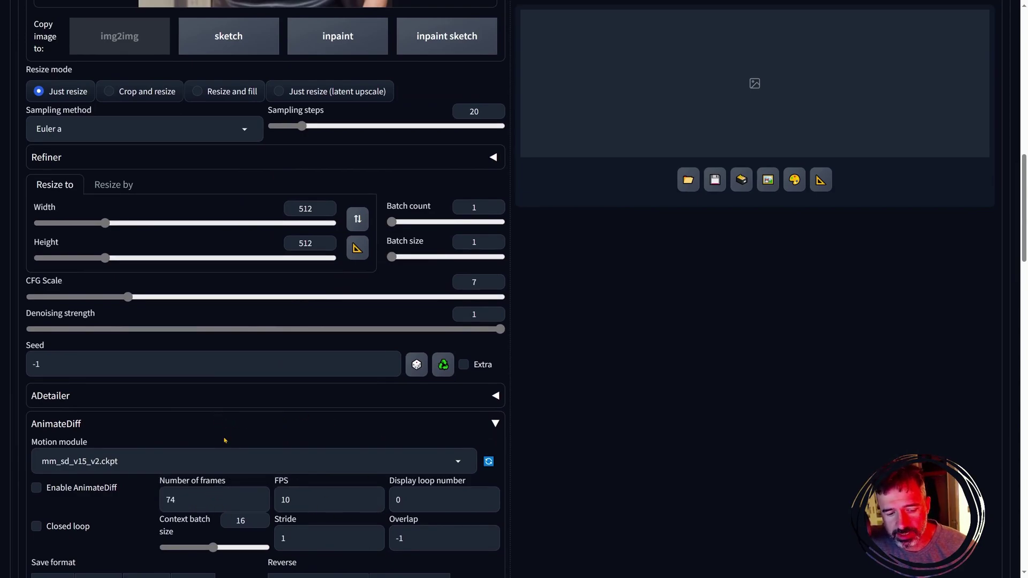
scroll(224, 440, "down", 3)
left_click(36, 315)
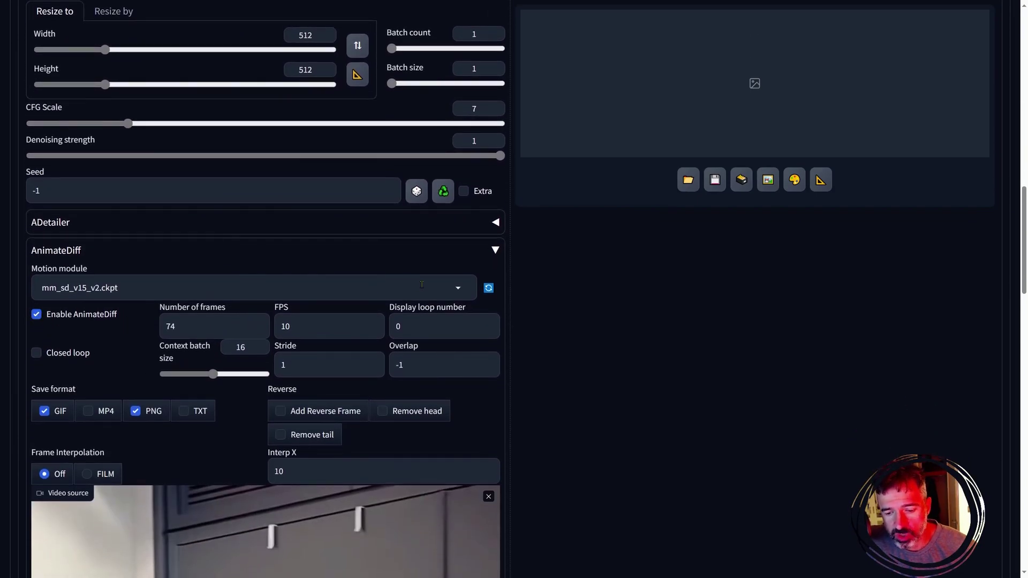
left_click(460, 290)
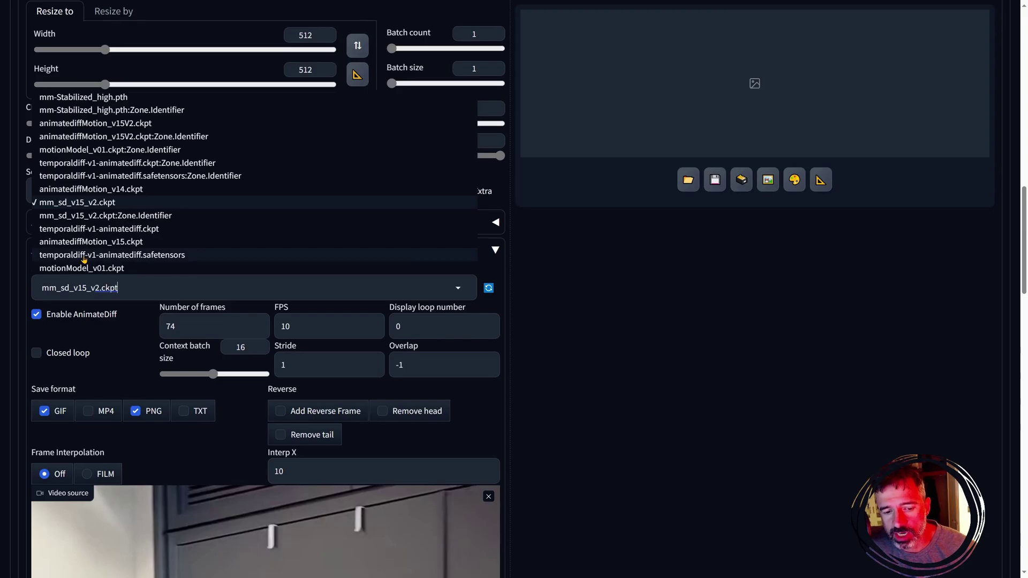
left_click(11, 260)
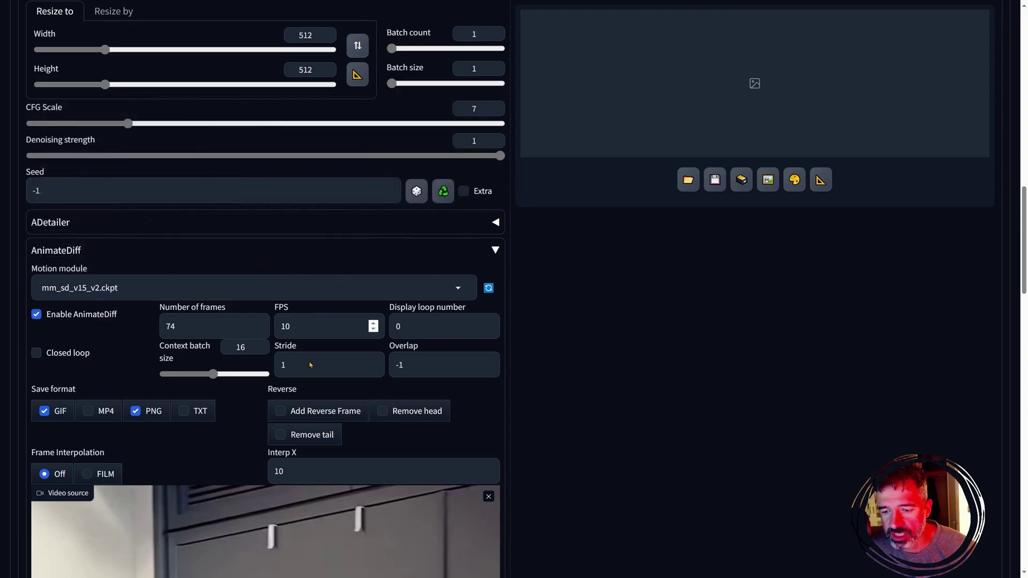
Return to the txt2img page and review its AnimateDiff settings, prompt travel lines and Hires. fix options
scroll(239, 258, "up", 8)
scroll(423, 356, "up", 9)
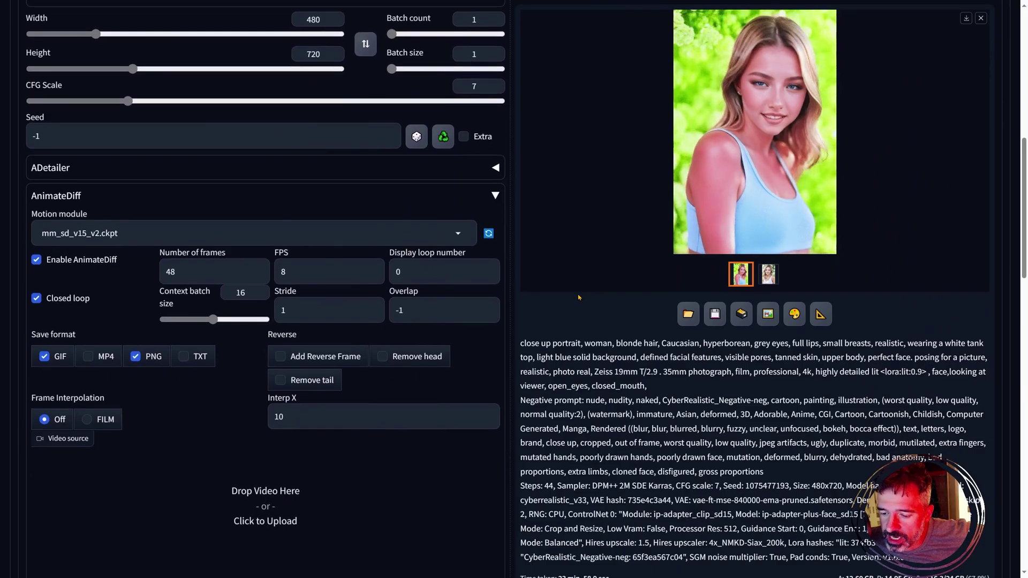
scroll(577, 294, "down", 3)
scroll(577, 295, "up", 7)
scroll(577, 294, "up", 5)
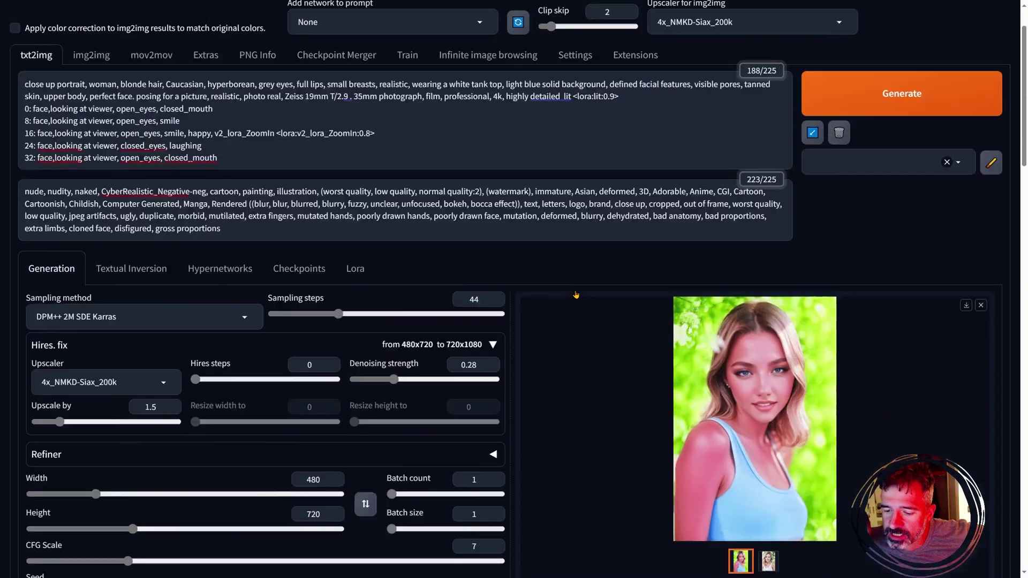